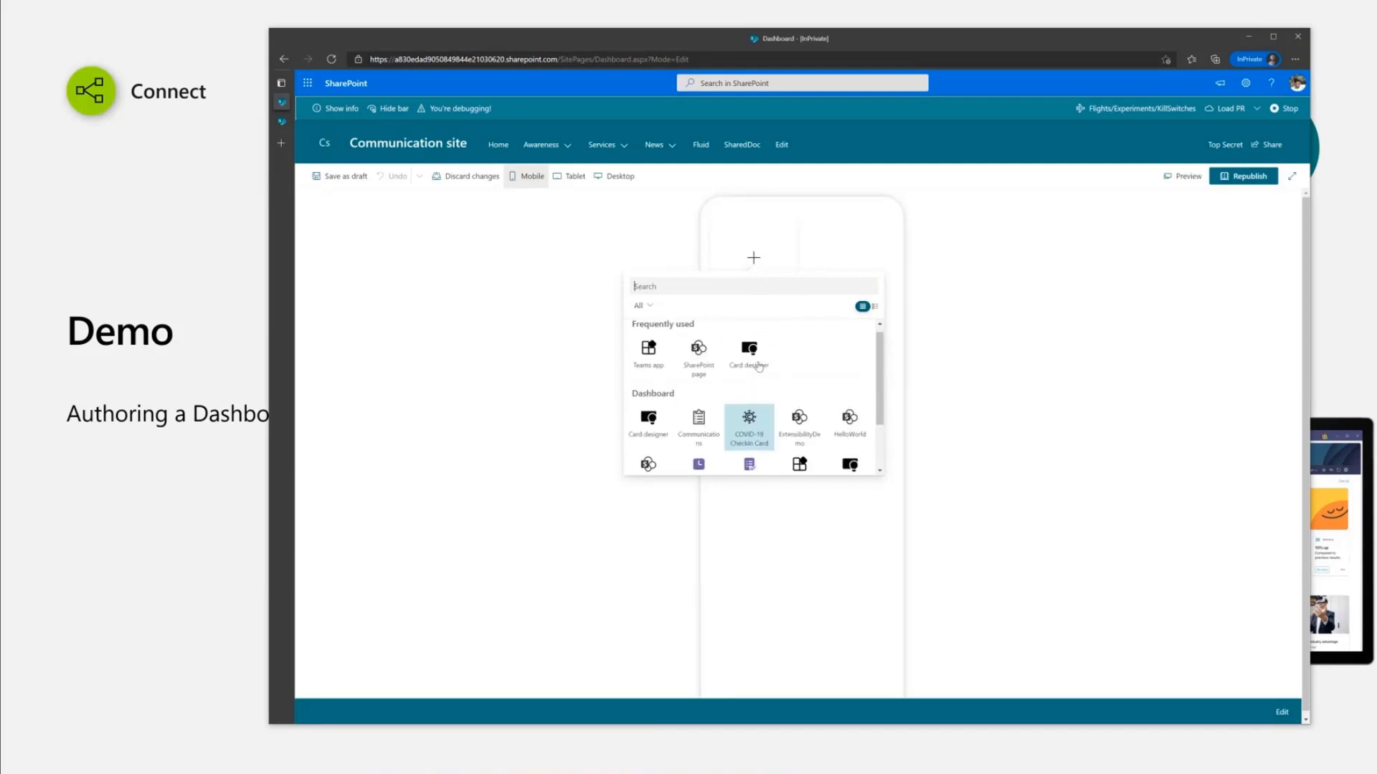
Add a SharePoint page card from the card picker's Frequently used section
{"action": "scroll", "coordinate": [759, 367], "scroll_direction": "down", "scroll_amount": 1}
{"action": "scroll", "coordinate": [758, 367], "scroll_direction": "up", "scroll_amount": 1}
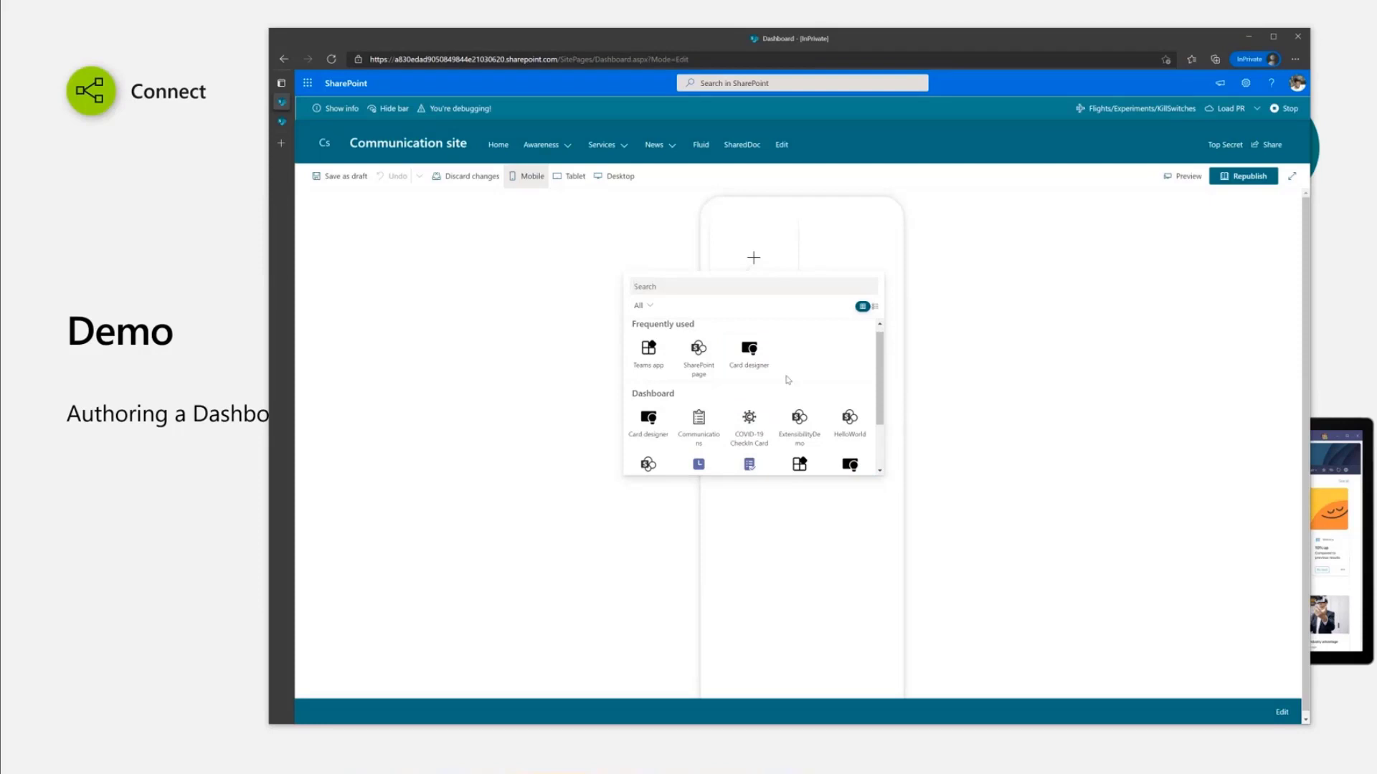
{"action": "scroll", "coordinate": [788, 380], "scroll_direction": "down", "scroll_amount": 1}
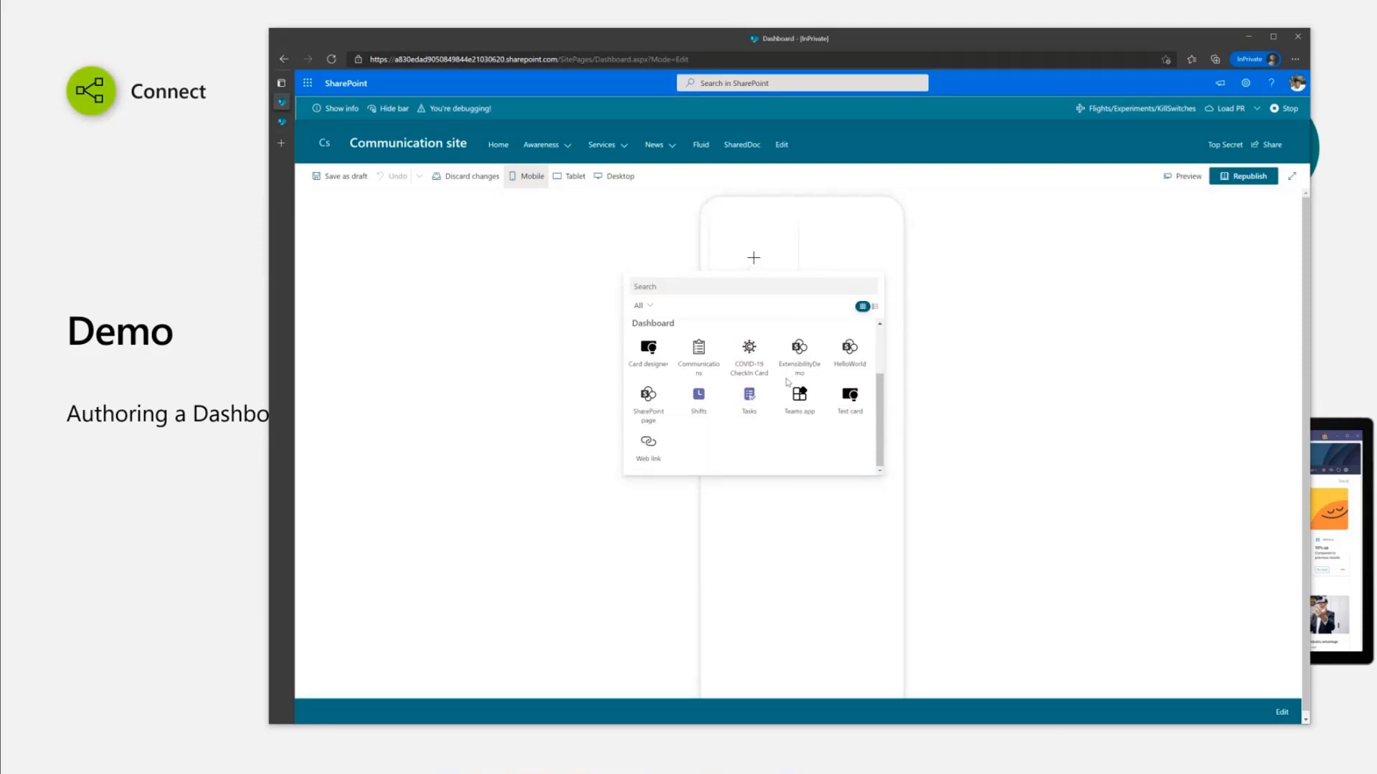
{"action": "scroll", "coordinate": [714, 452], "scroll_direction": "up", "scroll_amount": 1}
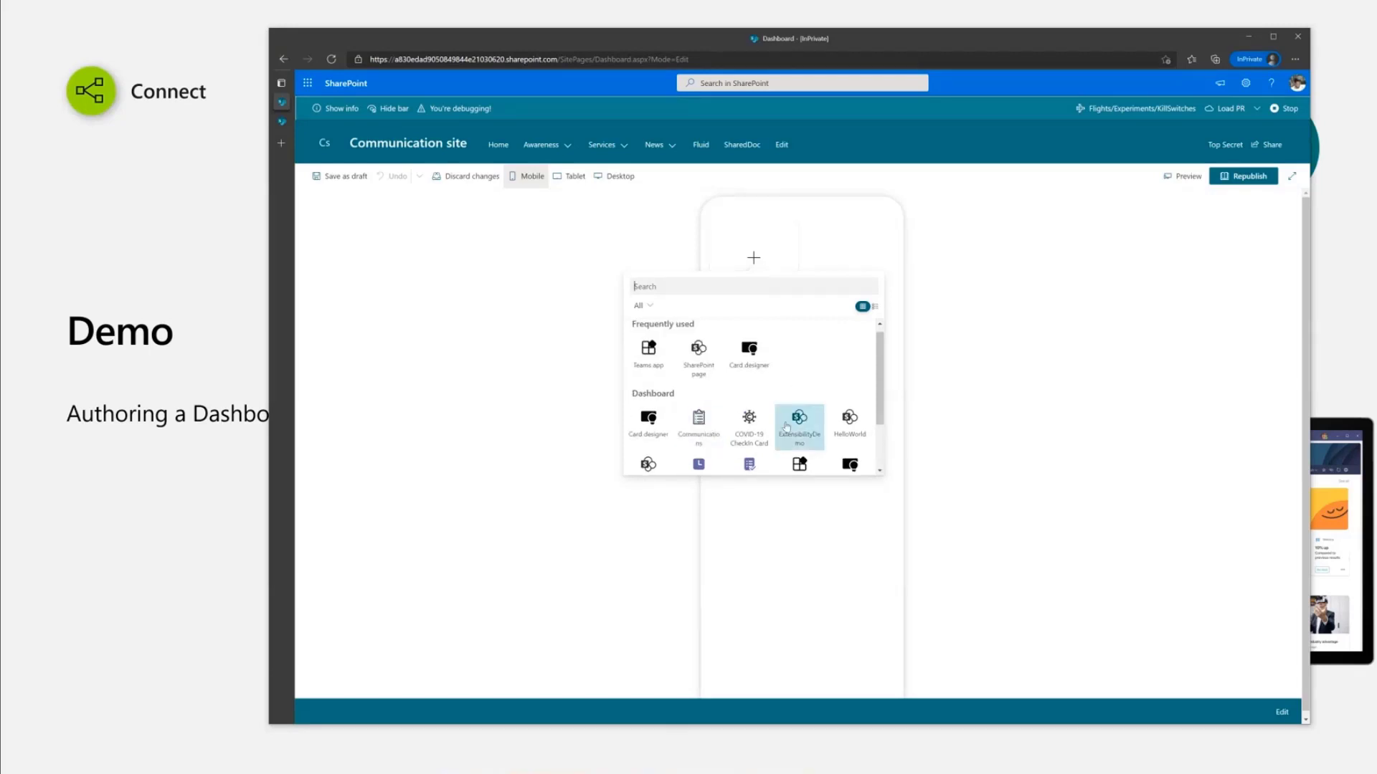
{"action": "scroll", "coordinate": [789, 428], "scroll_direction": "down", "scroll_amount": 1}
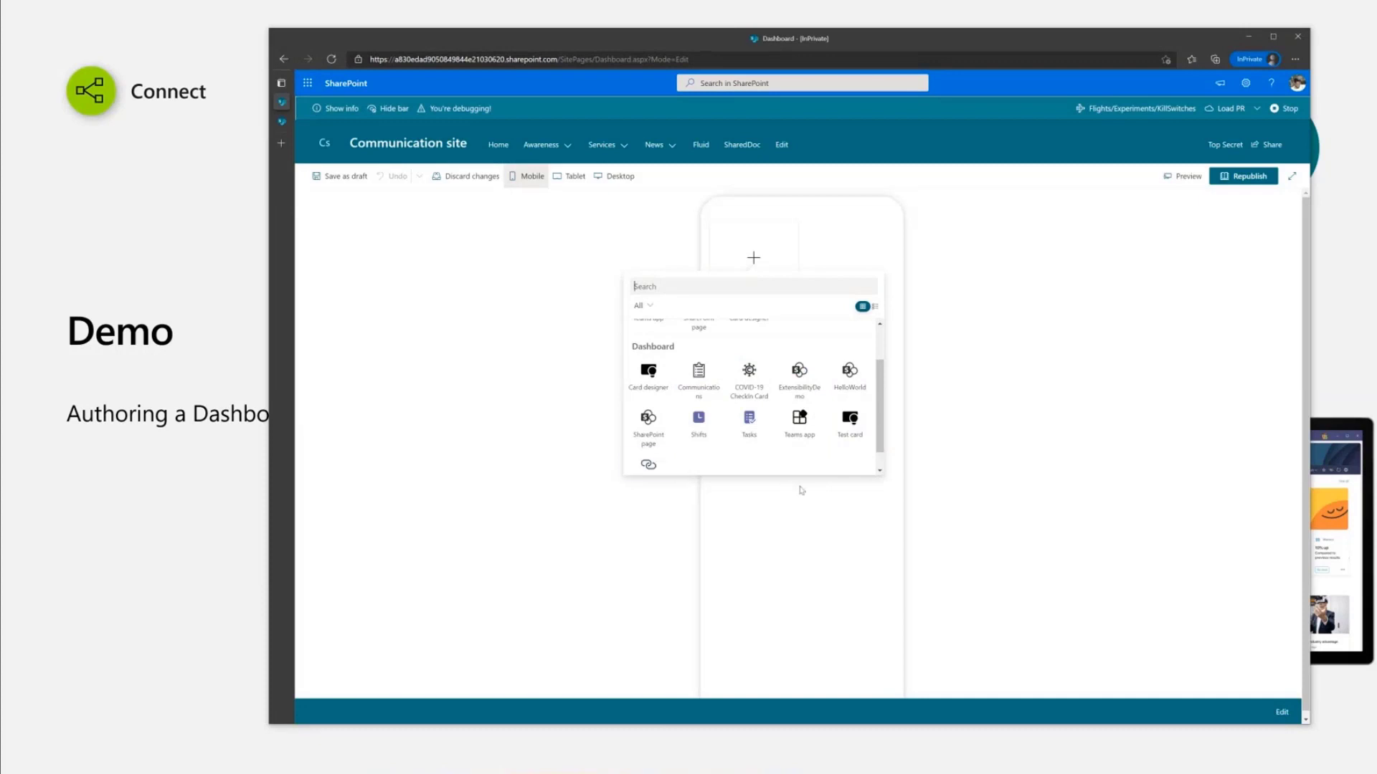
{"action": "scroll", "coordinate": [778, 463], "scroll_direction": "up", "scroll_amount": 1}
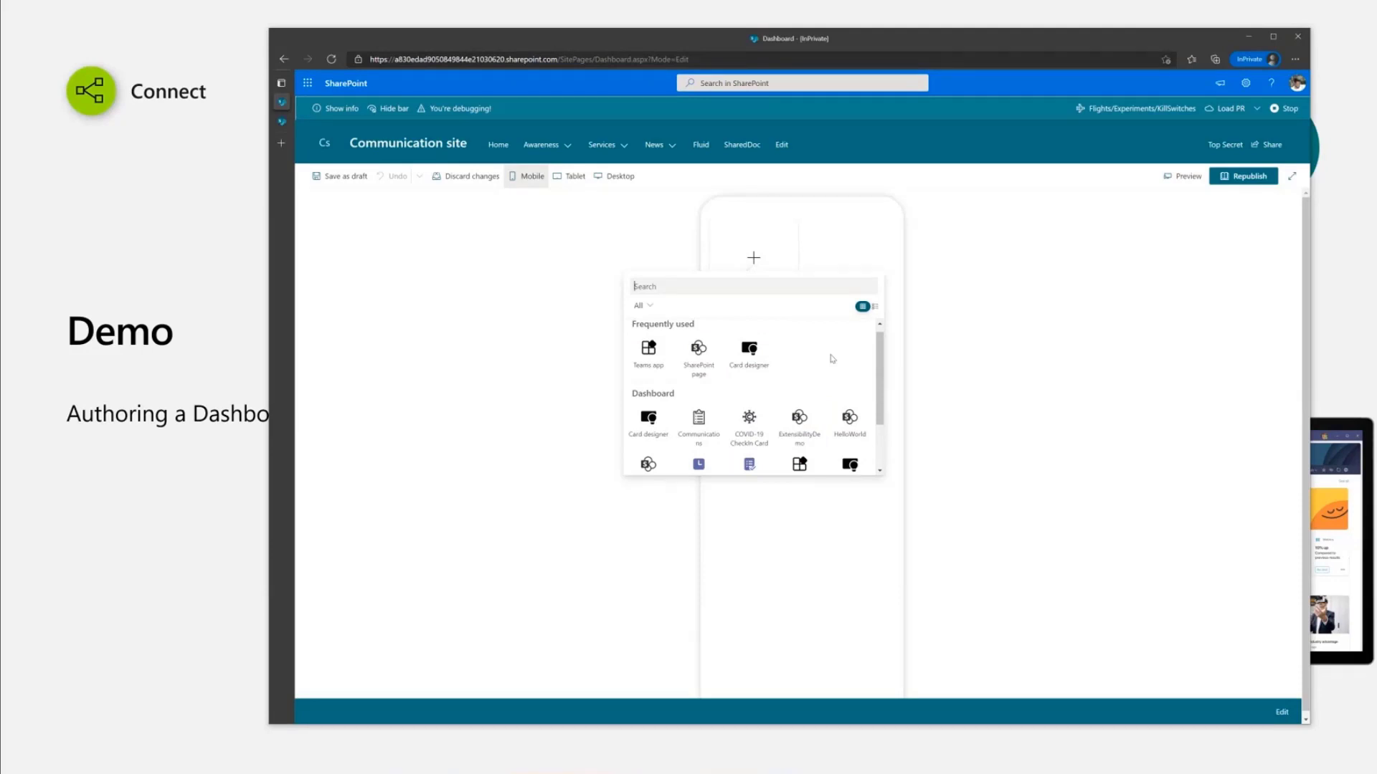
{"action": "scroll", "coordinate": [704, 468], "scroll_direction": "down", "scroll_amount": 2}
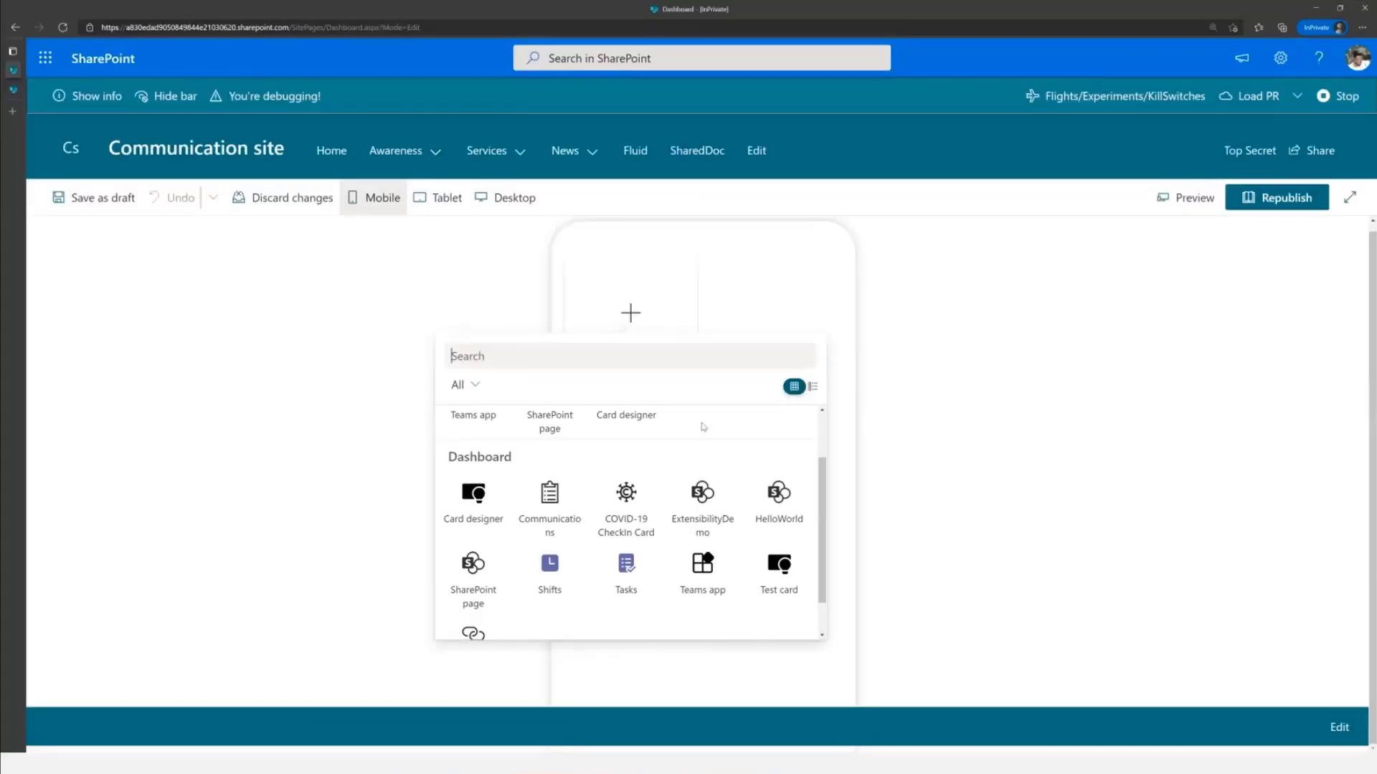
{"action": "scroll", "coordinate": [803, 344], "scroll_direction": "up", "scroll_amount": 2}
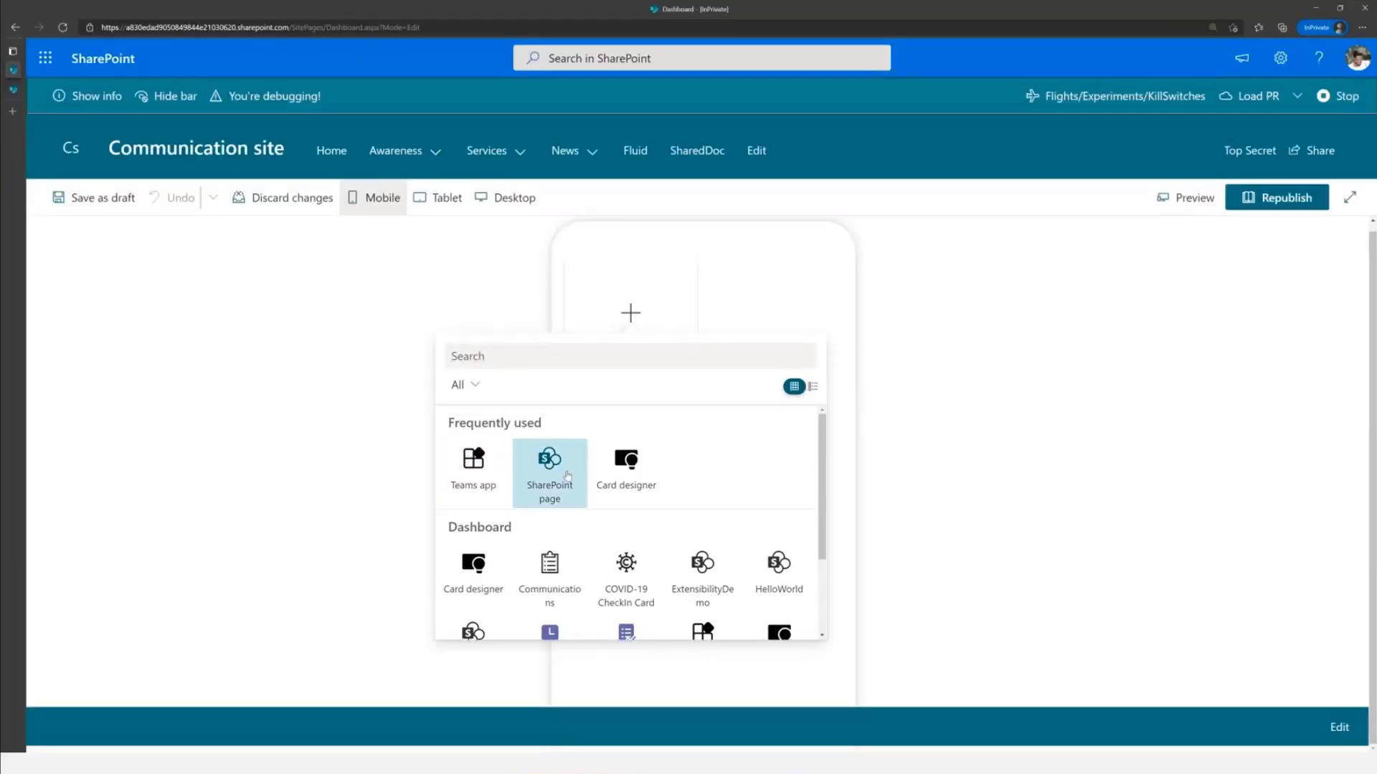
{"action": "scroll", "coordinate": [552, 476], "scroll_direction": "down", "scroll_amount": 1}
{"action": "scroll", "coordinate": [471, 468], "scroll_direction": "down", "scroll_amount": 1}
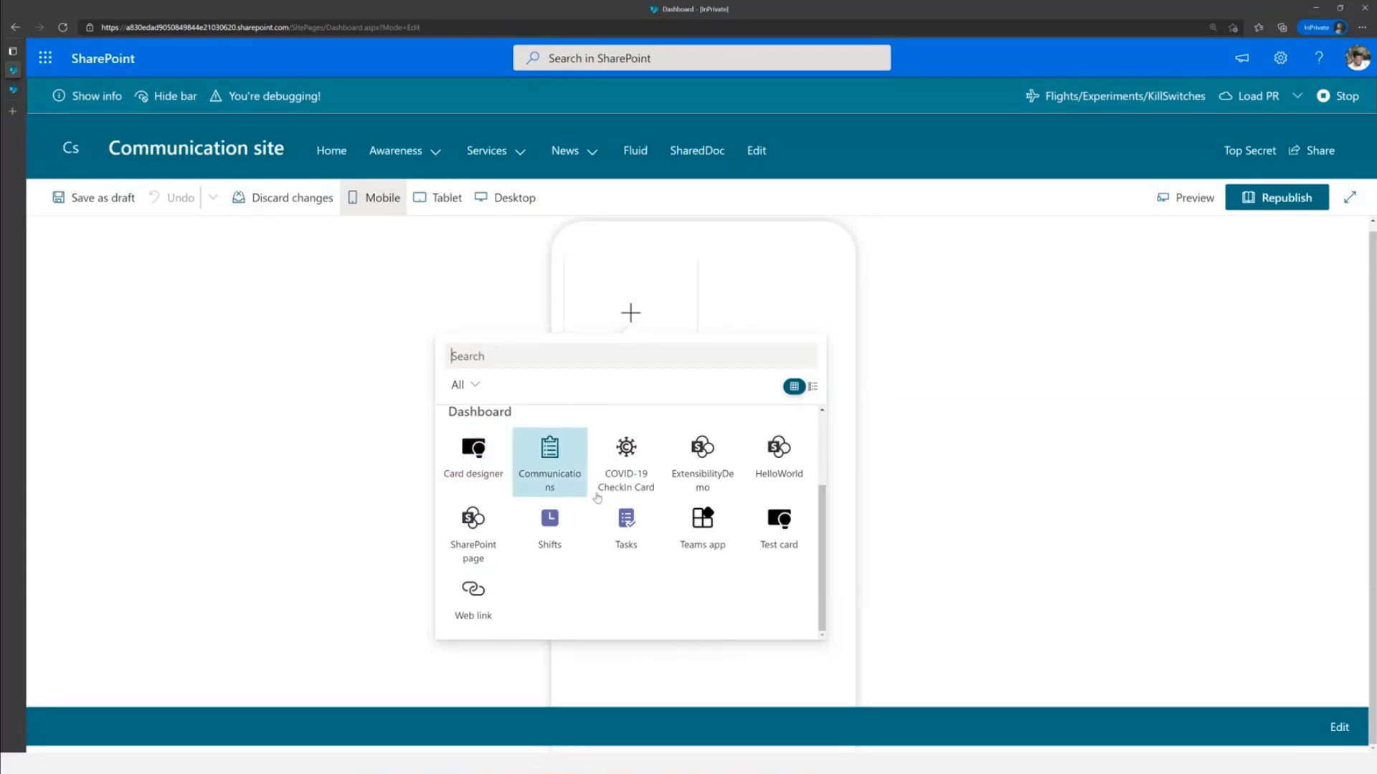
{"action": "scroll", "coordinate": [626, 495], "scroll_direction": "up", "scroll_amount": 2}
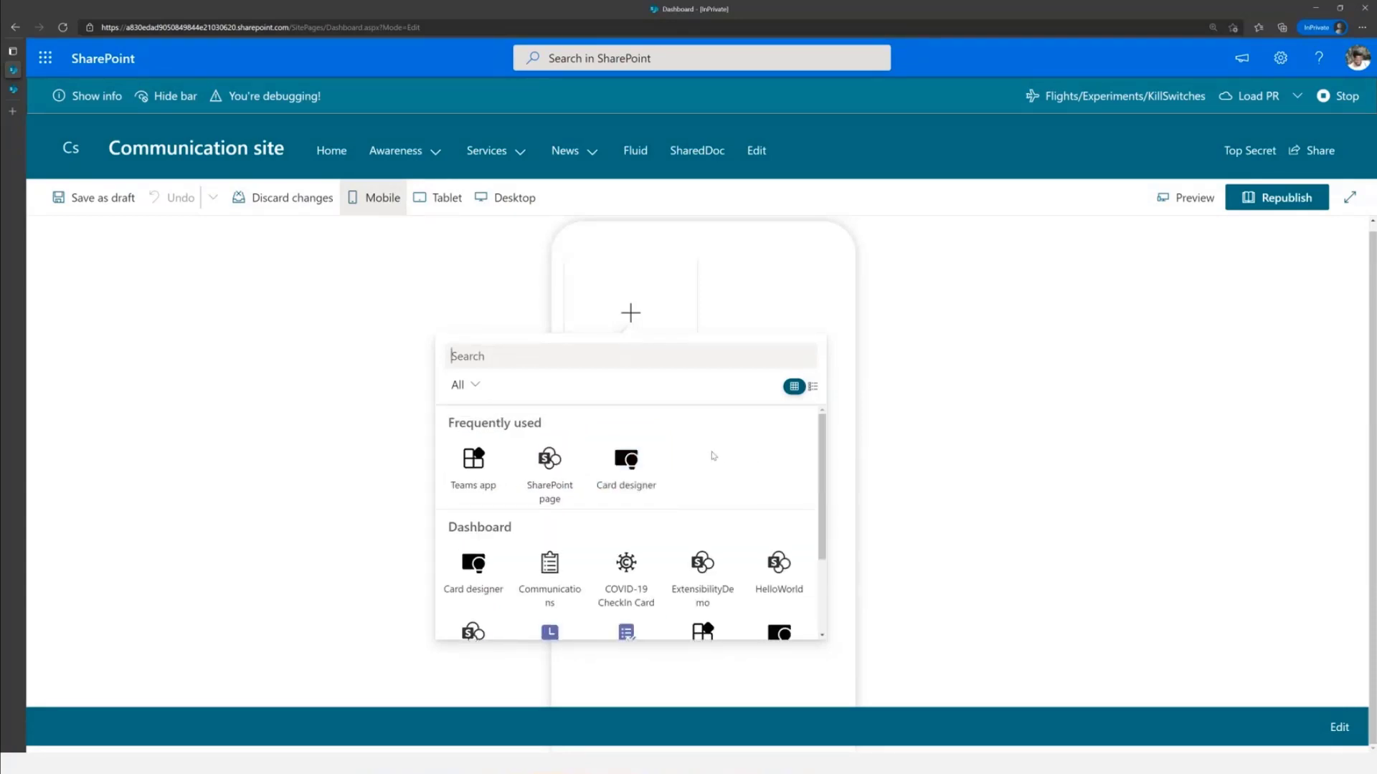
{"action": "left_click", "coordinate": [556, 476]}
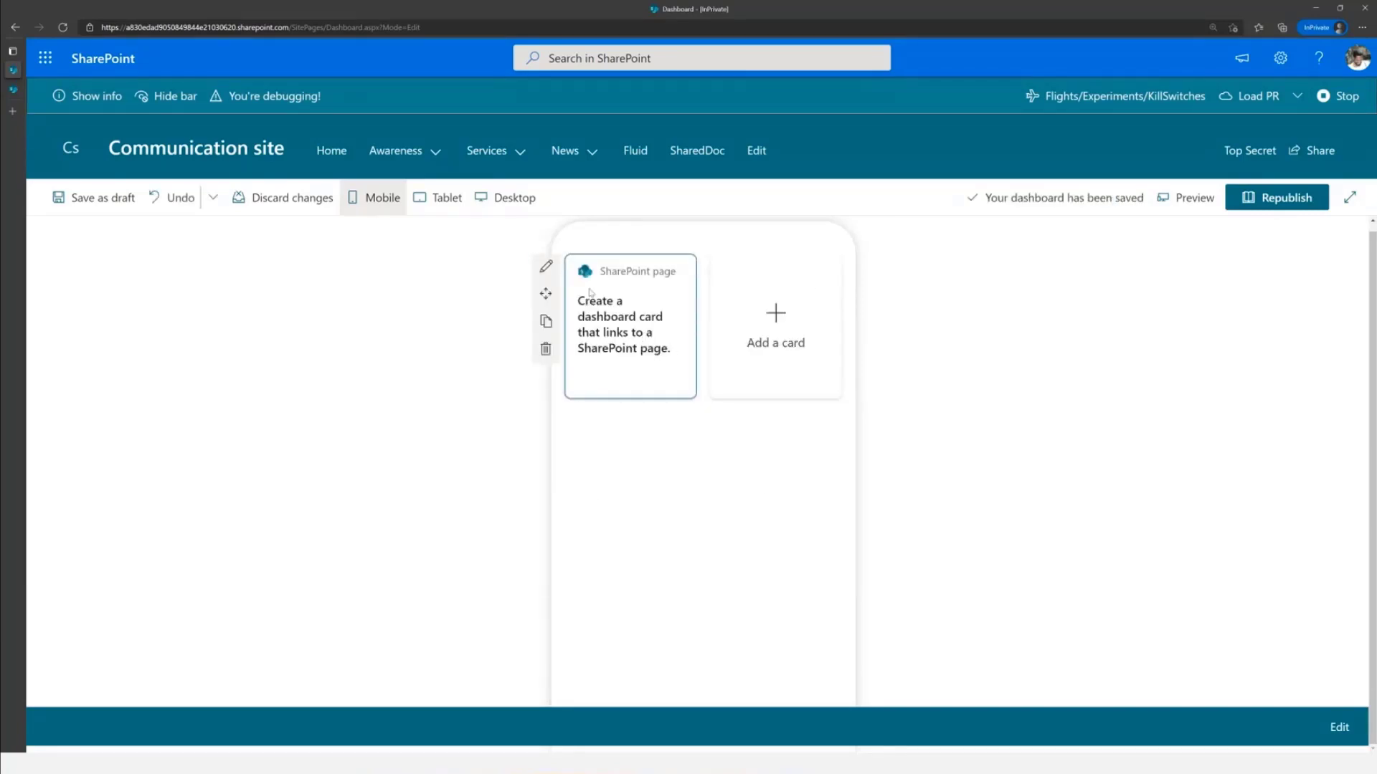
Set the new card's size to Medium after trying Large
{"action": "left_click", "coordinate": [546, 267]}
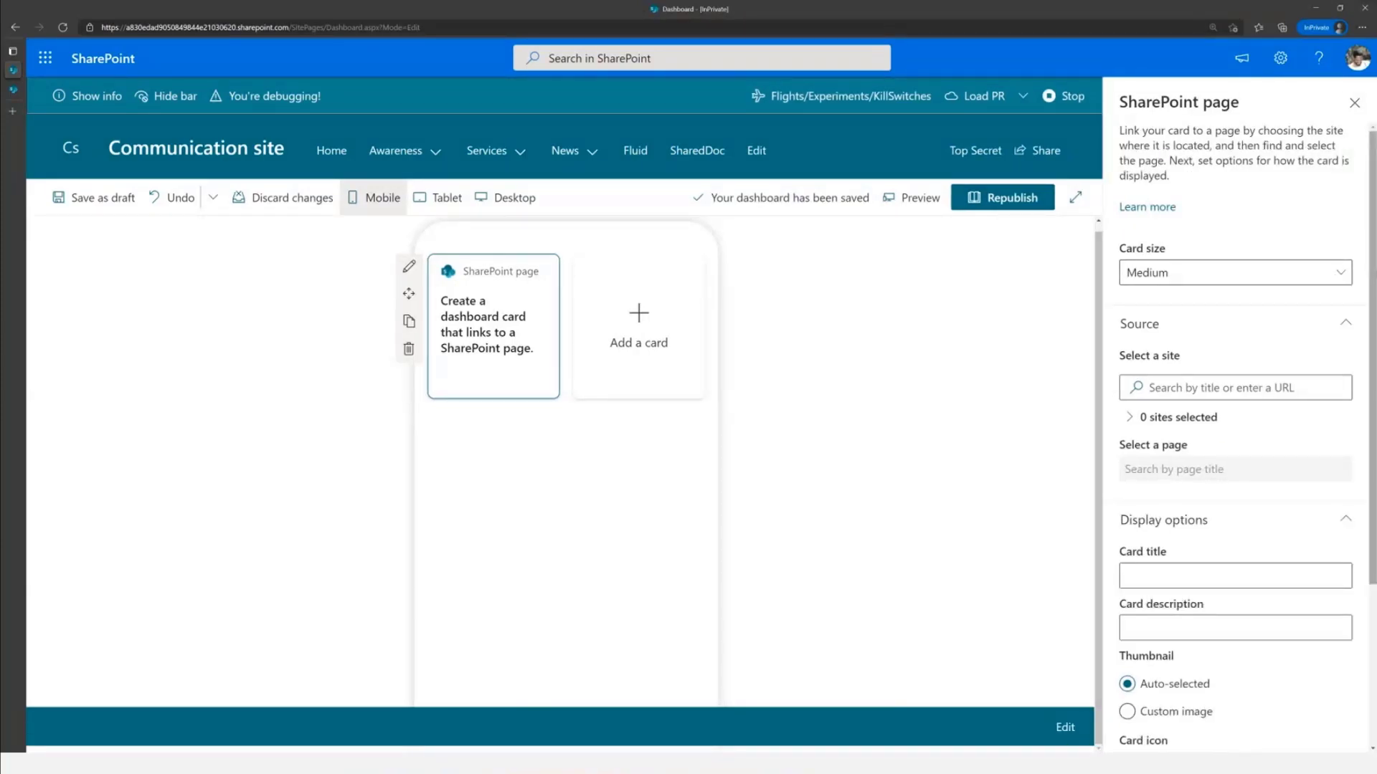
{"action": "left_click", "coordinate": [1342, 276]}
{"action": "left_click", "coordinate": [1249, 335]}
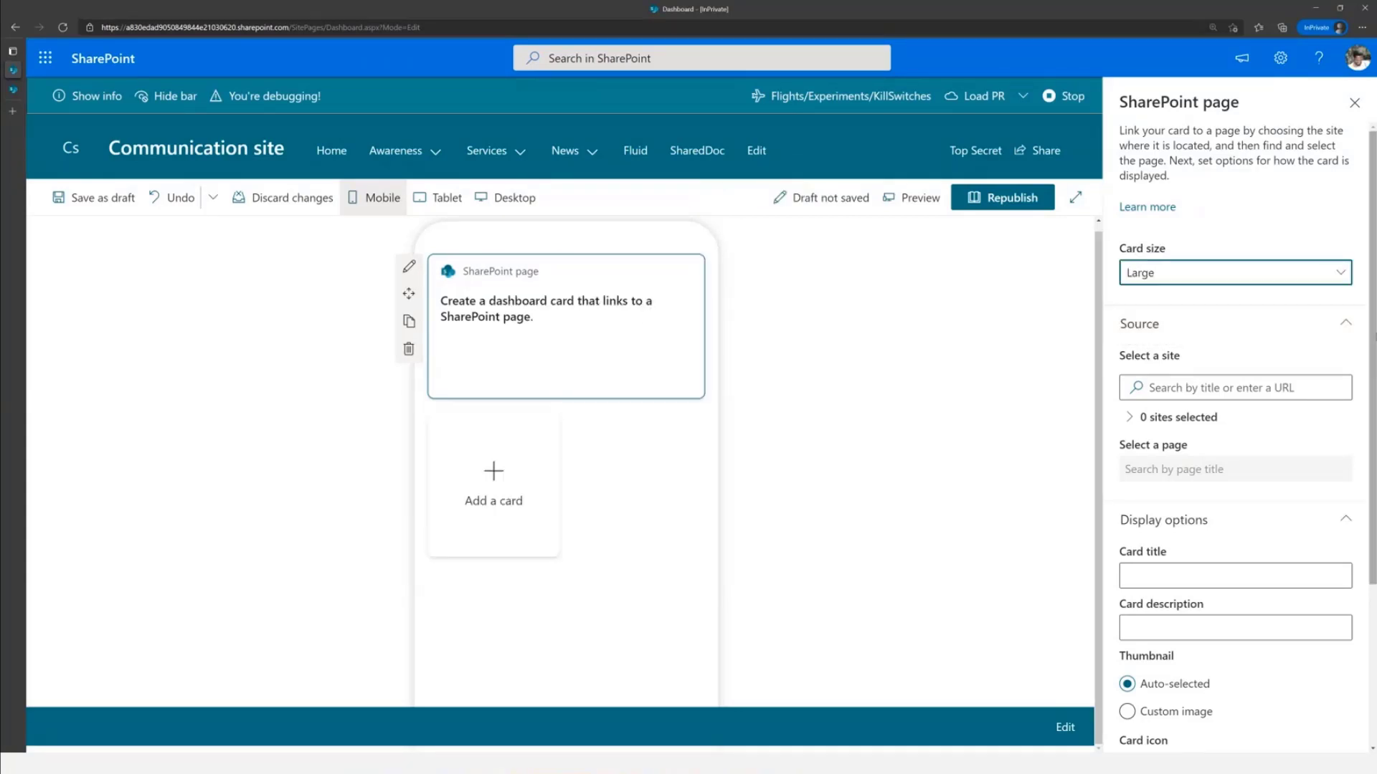
{"action": "left_click", "coordinate": [1341, 276]}
{"action": "left_click", "coordinate": [1185, 300]}
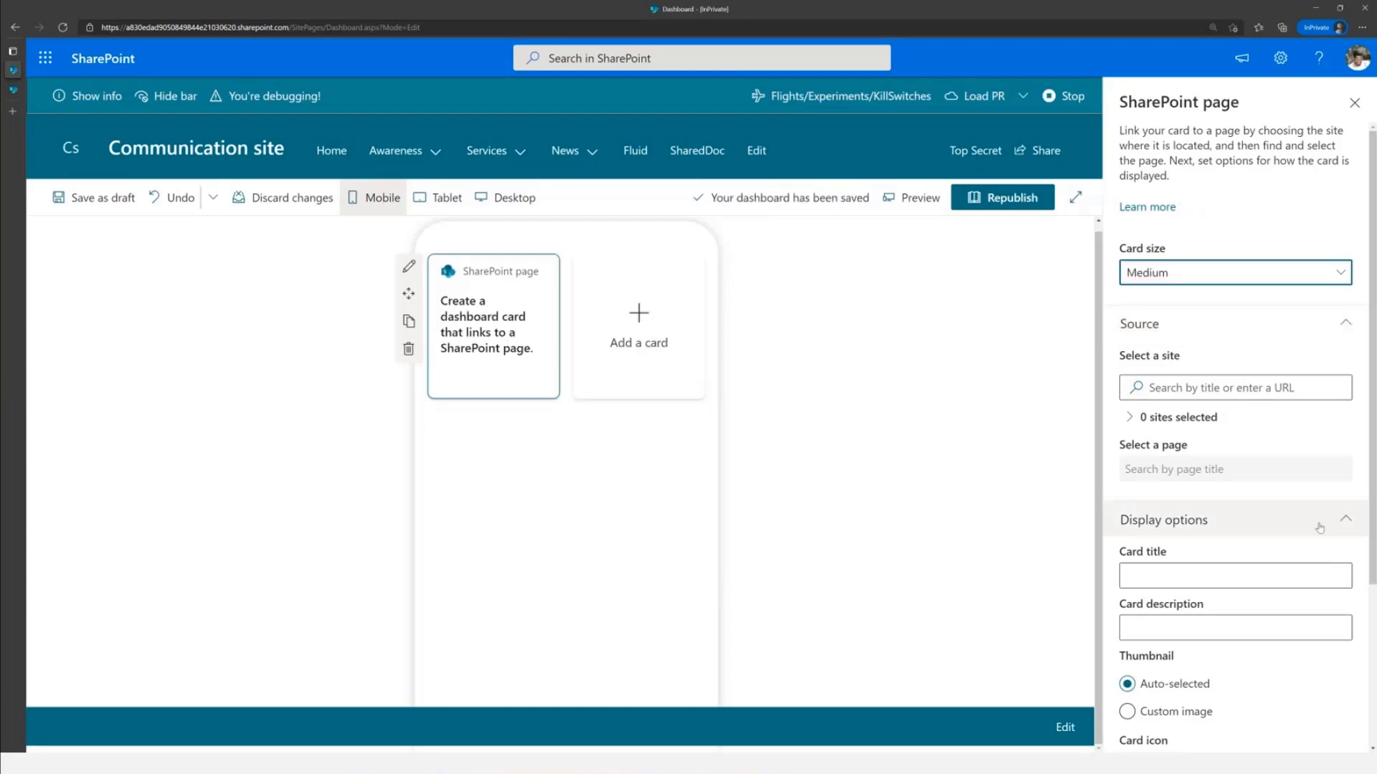
Link the card to the Communication site as its source
{"action": "left_click", "coordinate": [1208, 388]}
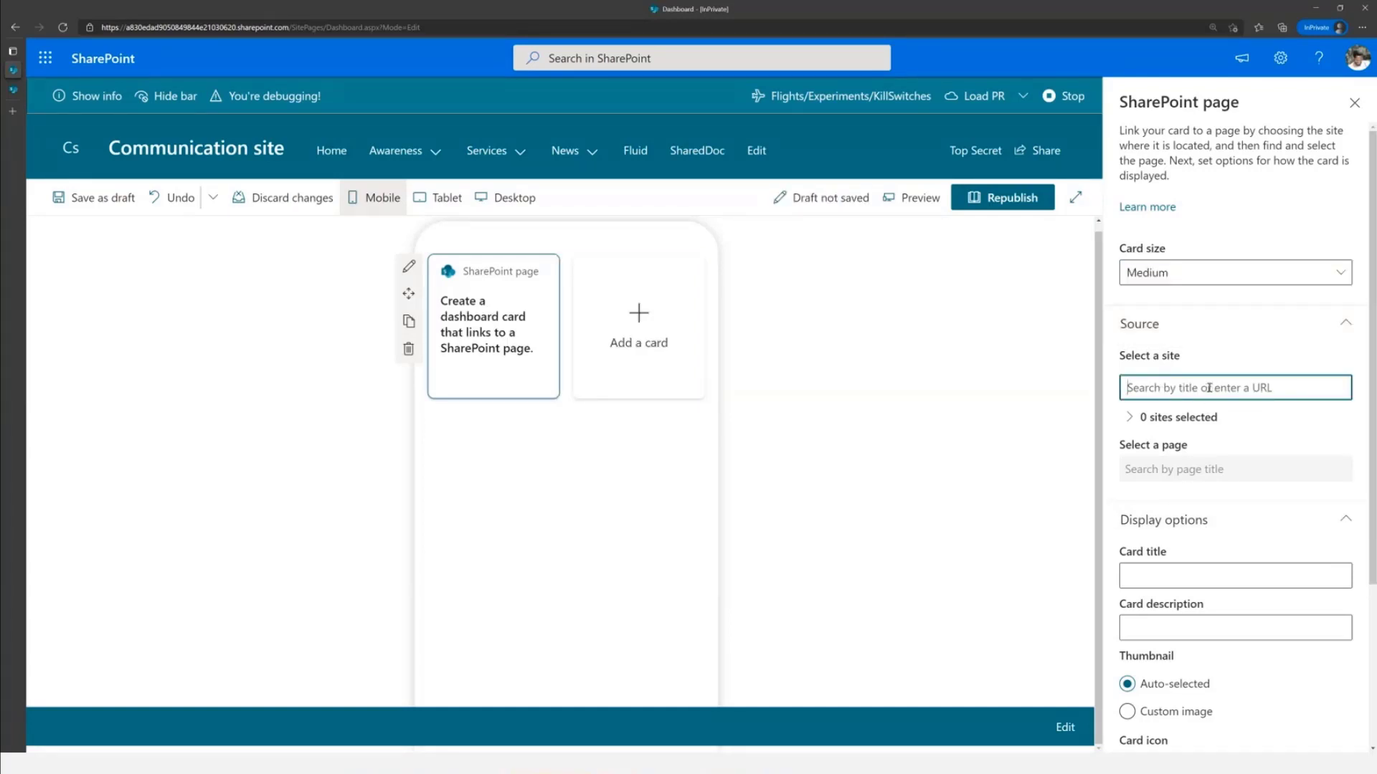
{"action": "type", "text": "c"}
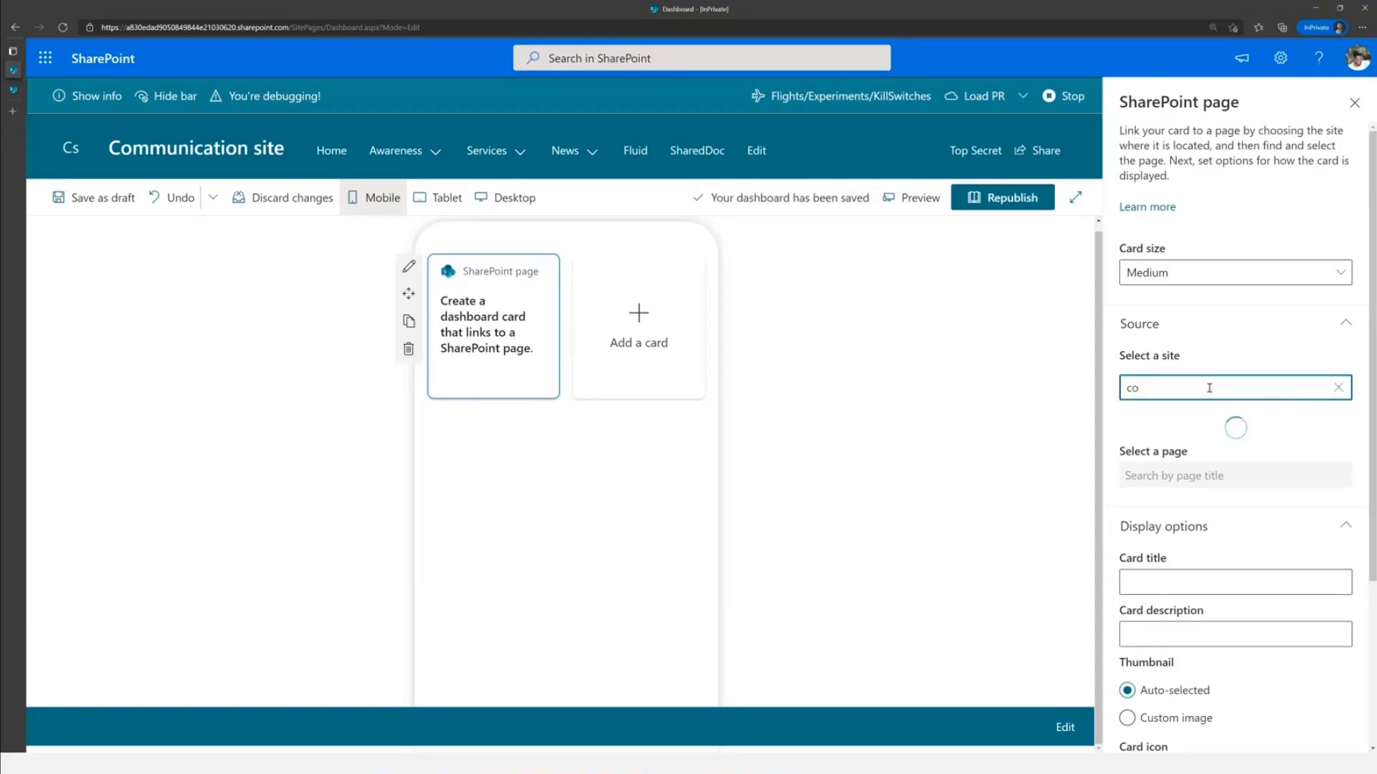
{"action": "left_click", "coordinate": [1147, 424]}
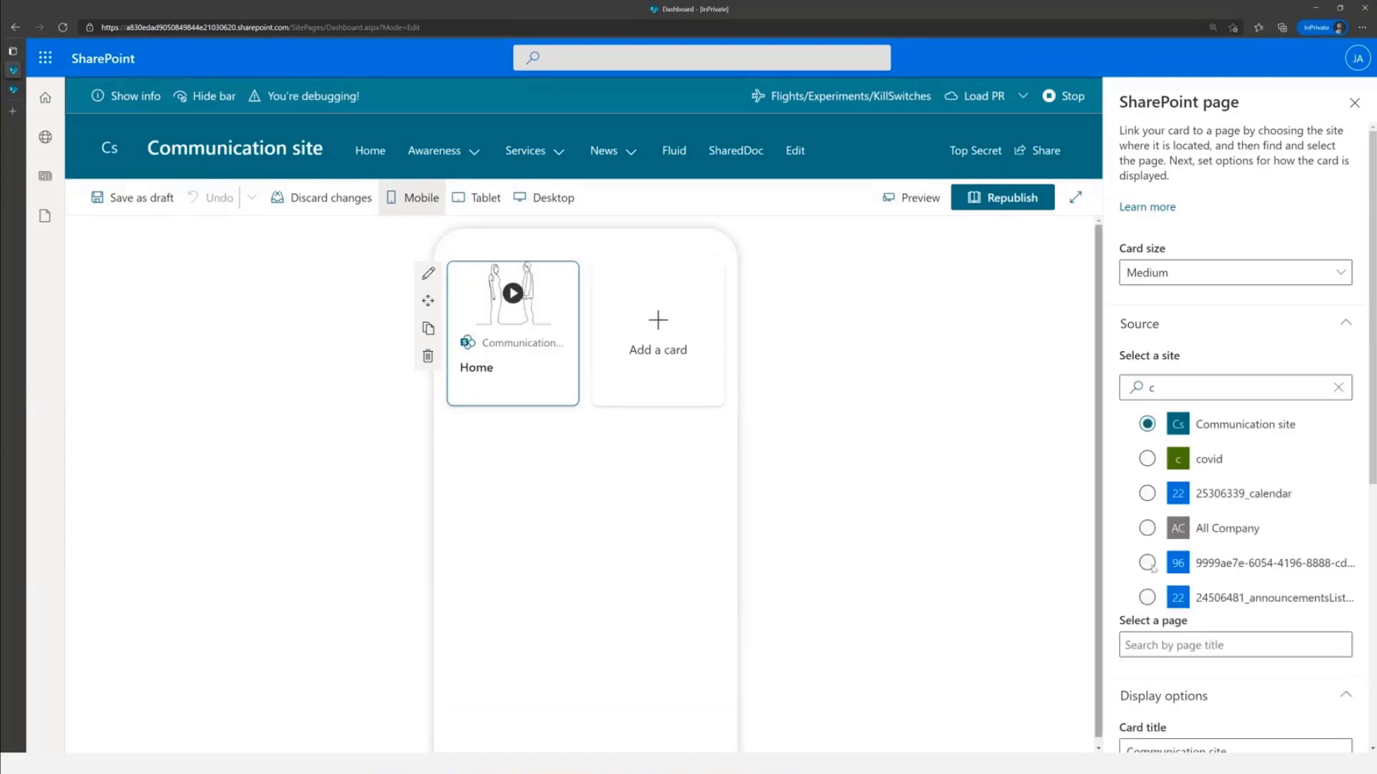
{"action": "left_click", "coordinate": [1160, 645]}
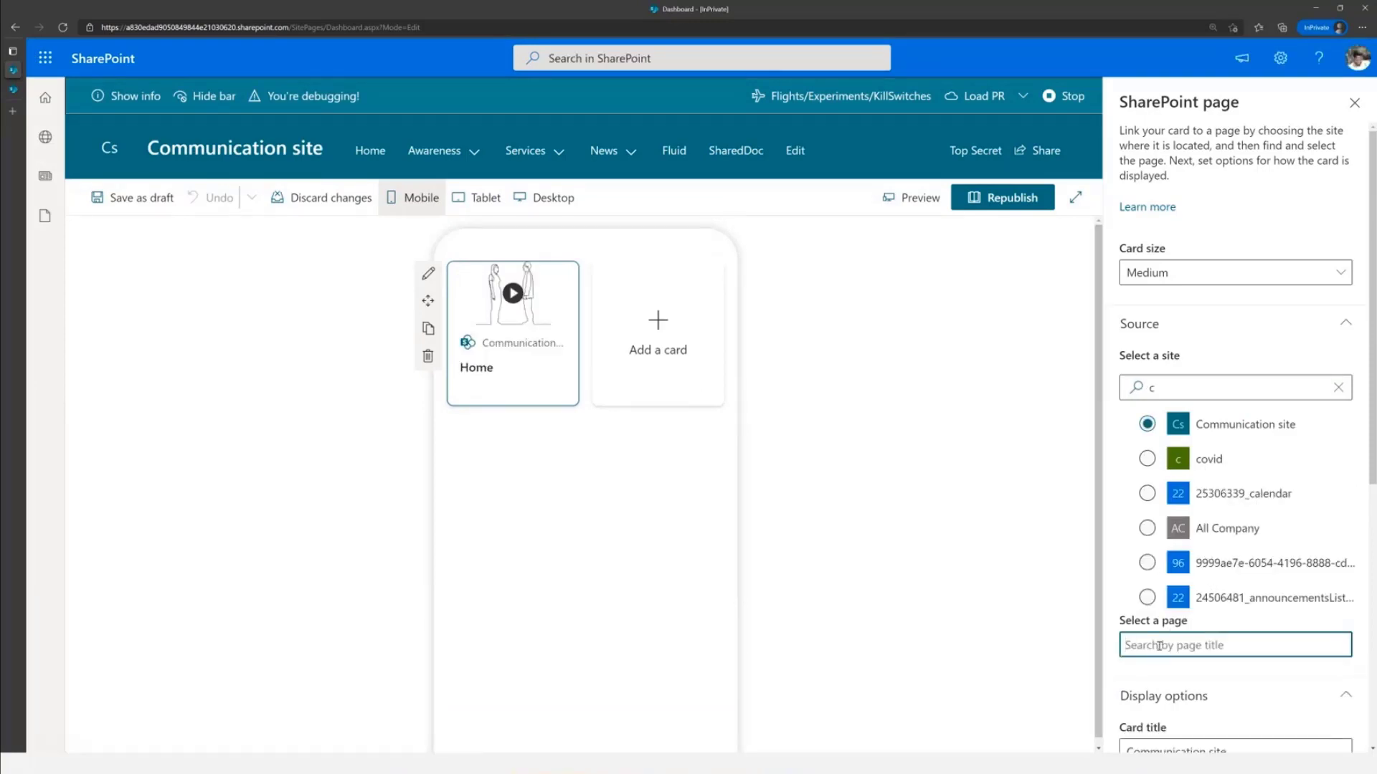
Point the card at the Welcome to Viva Connections page
{"action": "type", "text": "Welcome to Viva Connections"}
{"action": "left_click", "coordinate": [1205, 674]}
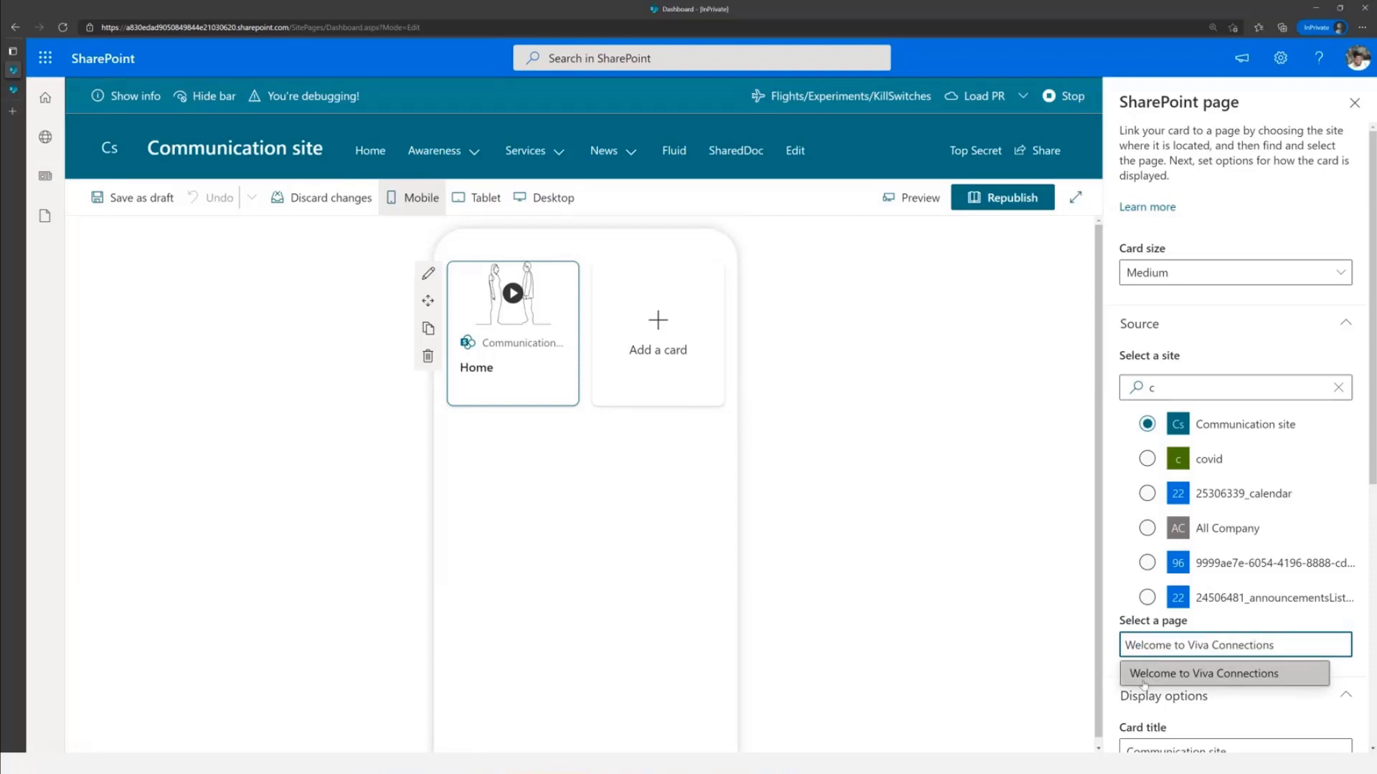
{"action": "scroll", "coordinate": [1191, 601], "scroll_direction": "down", "scroll_amount": 3}
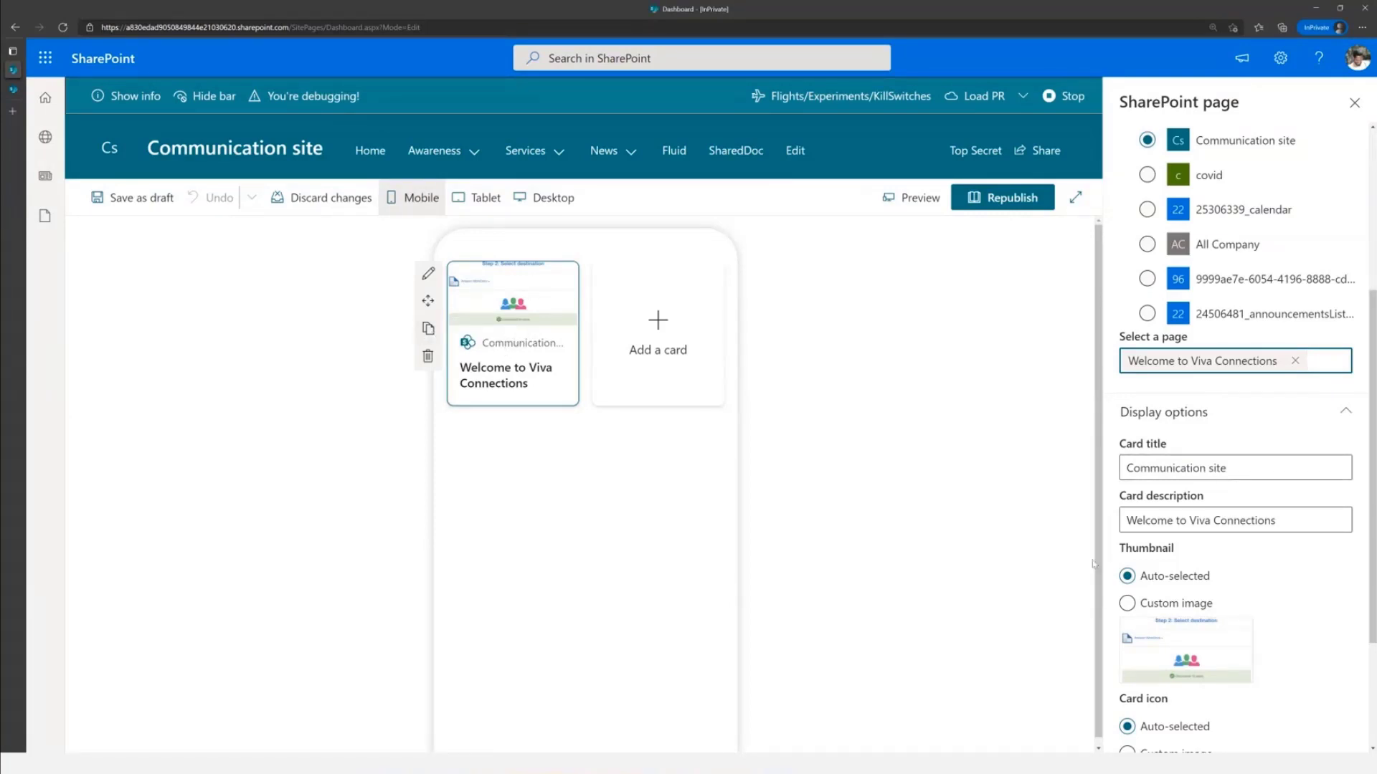
Retitle the card 'Corporate' and shorten its description to 'Viva Connections'
{"action": "left_click_drag", "start_coordinate": [1232, 467], "coordinate": [968, 467]}
{"action": "type", "text": "Corporate"}
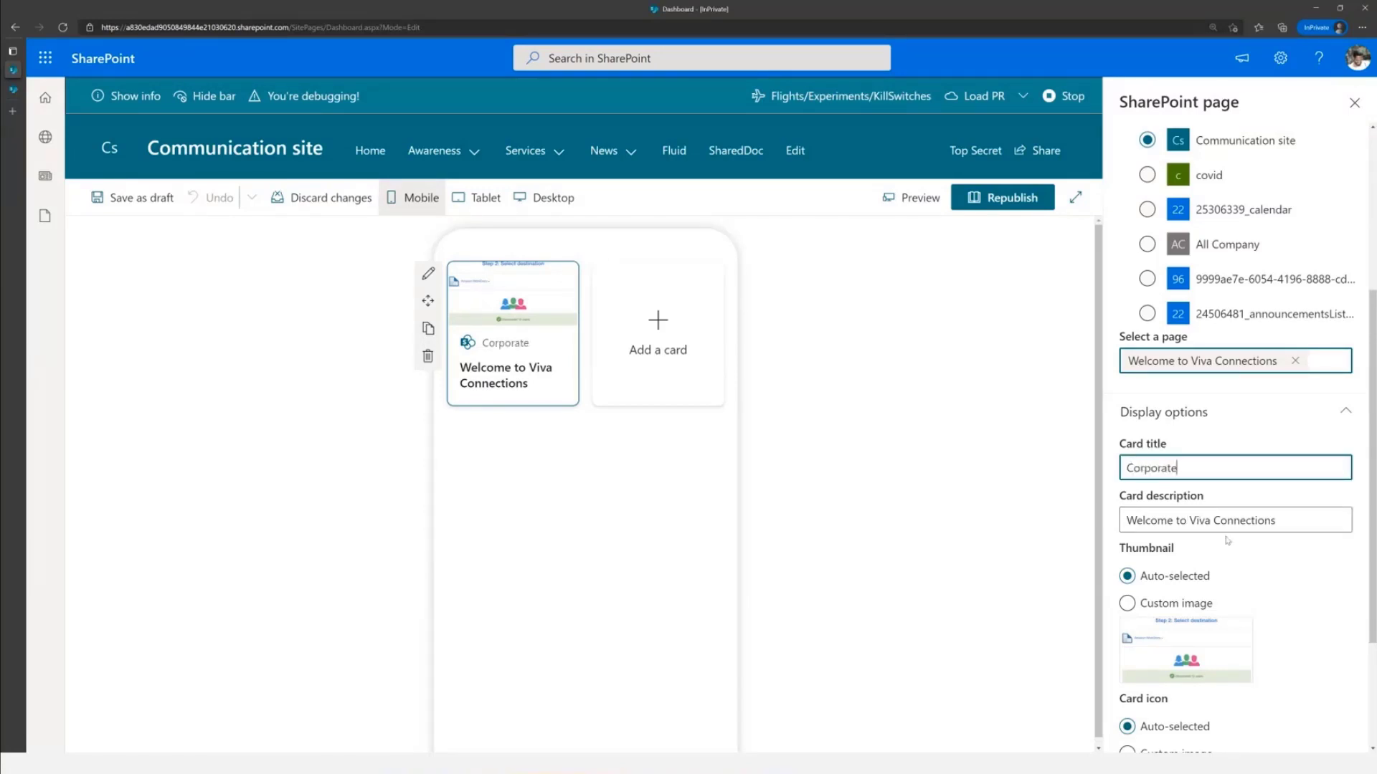
{"action": "left_click_drag", "start_coordinate": [1189, 519], "coordinate": [982, 518]}
{"action": "key", "text": "BackSpace"}
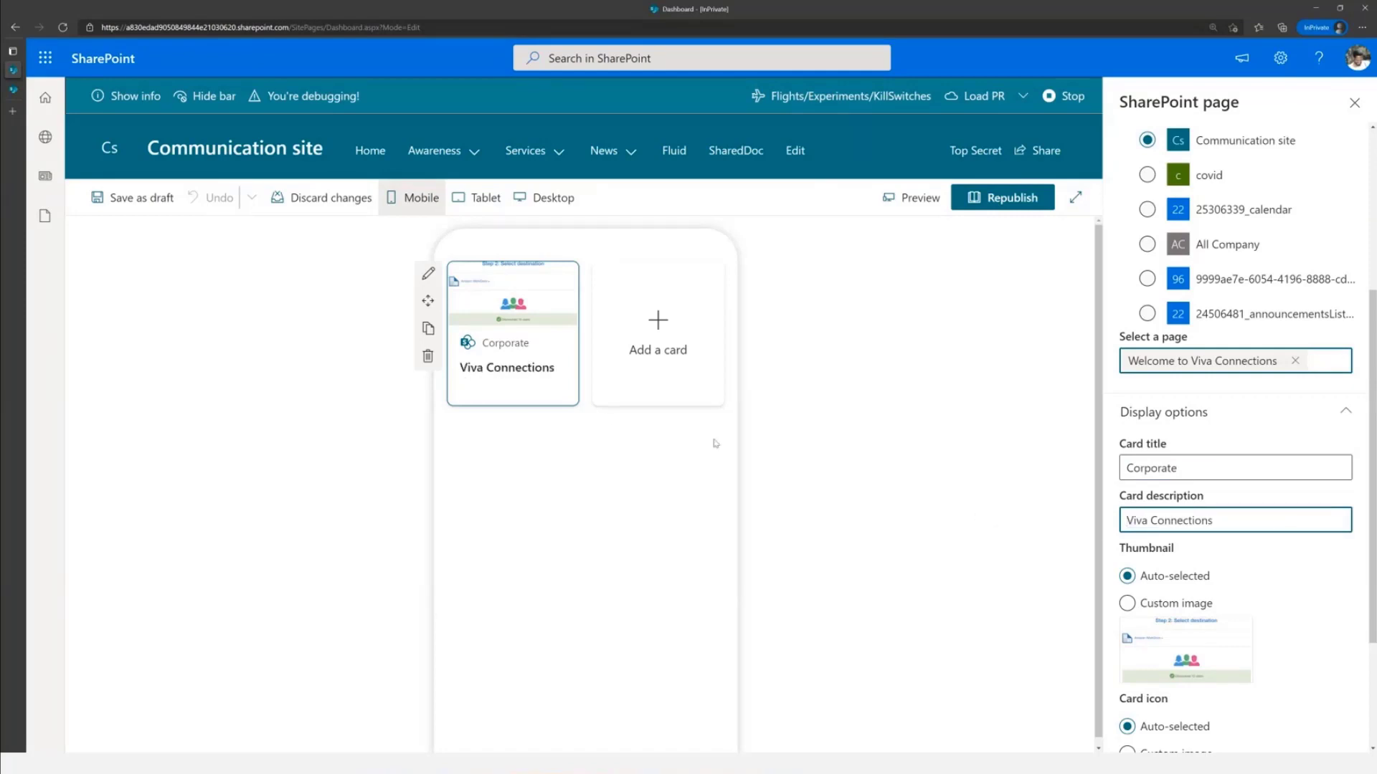
{"action": "scroll", "coordinate": [1124, 493], "scroll_direction": "down", "scroll_amount": 2}
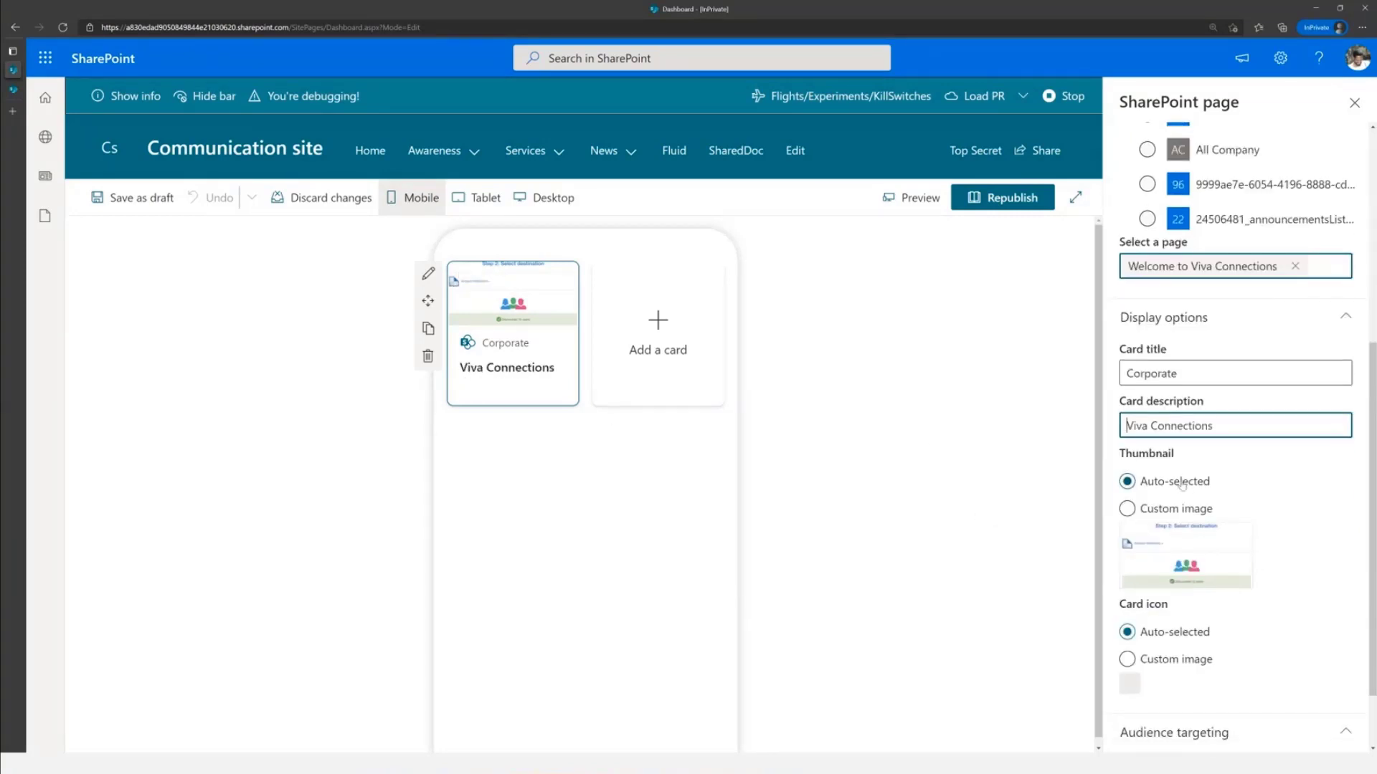
{"action": "scroll", "coordinate": [1174, 399], "scroll_direction": "down", "scroll_amount": 1}
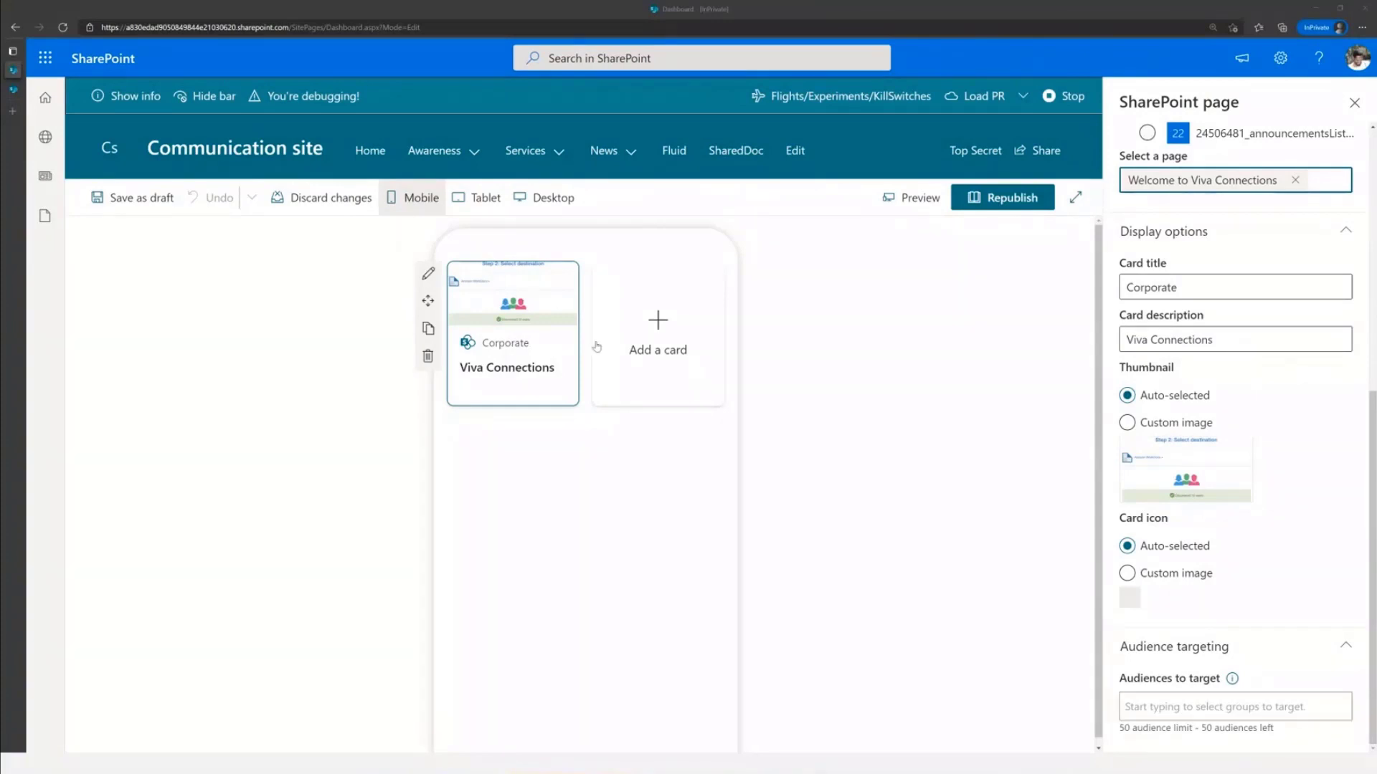
{"action": "scroll", "coordinate": [1363, 708], "scroll_direction": "up", "scroll_amount": 6}
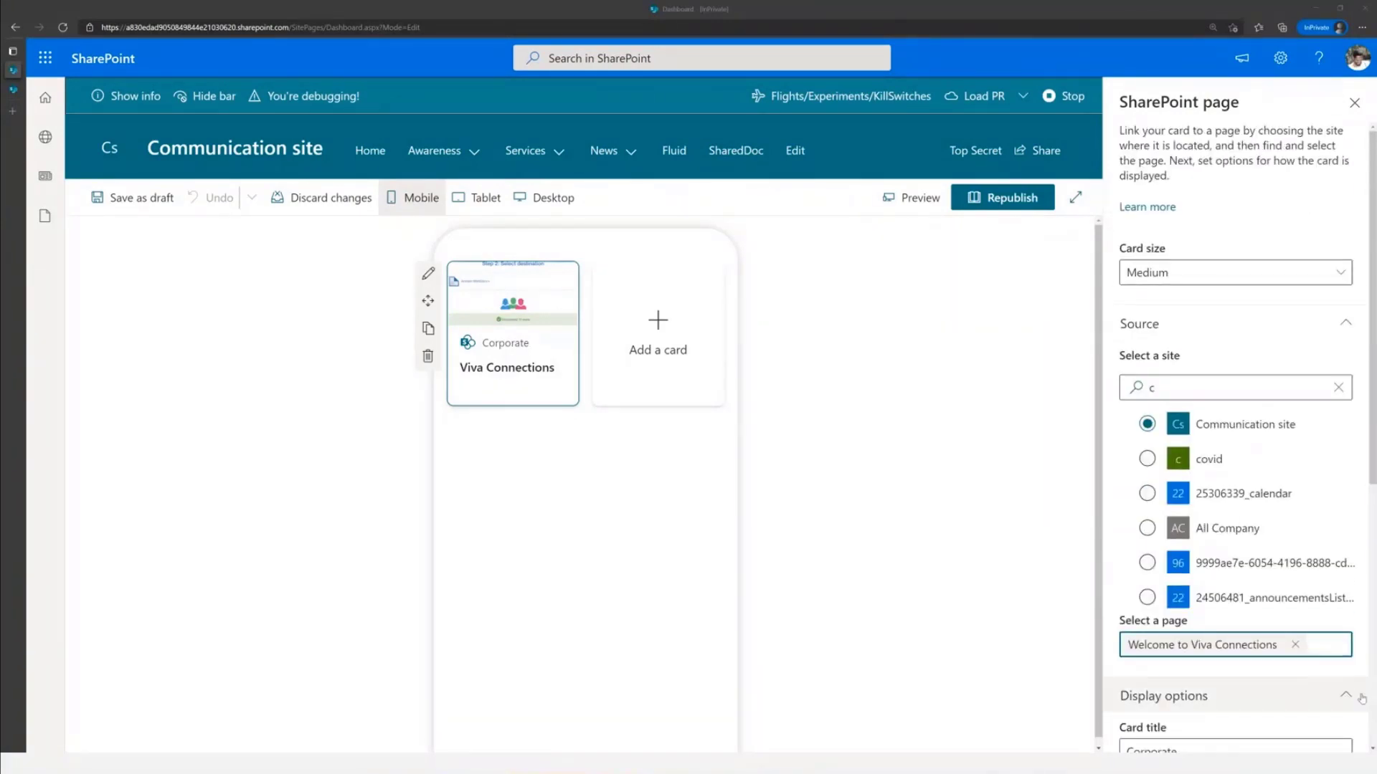
Confirm the Corporate card opens Welcome to Viva Connections, then exit preview
{"action": "left_click", "coordinate": [1048, 411]}
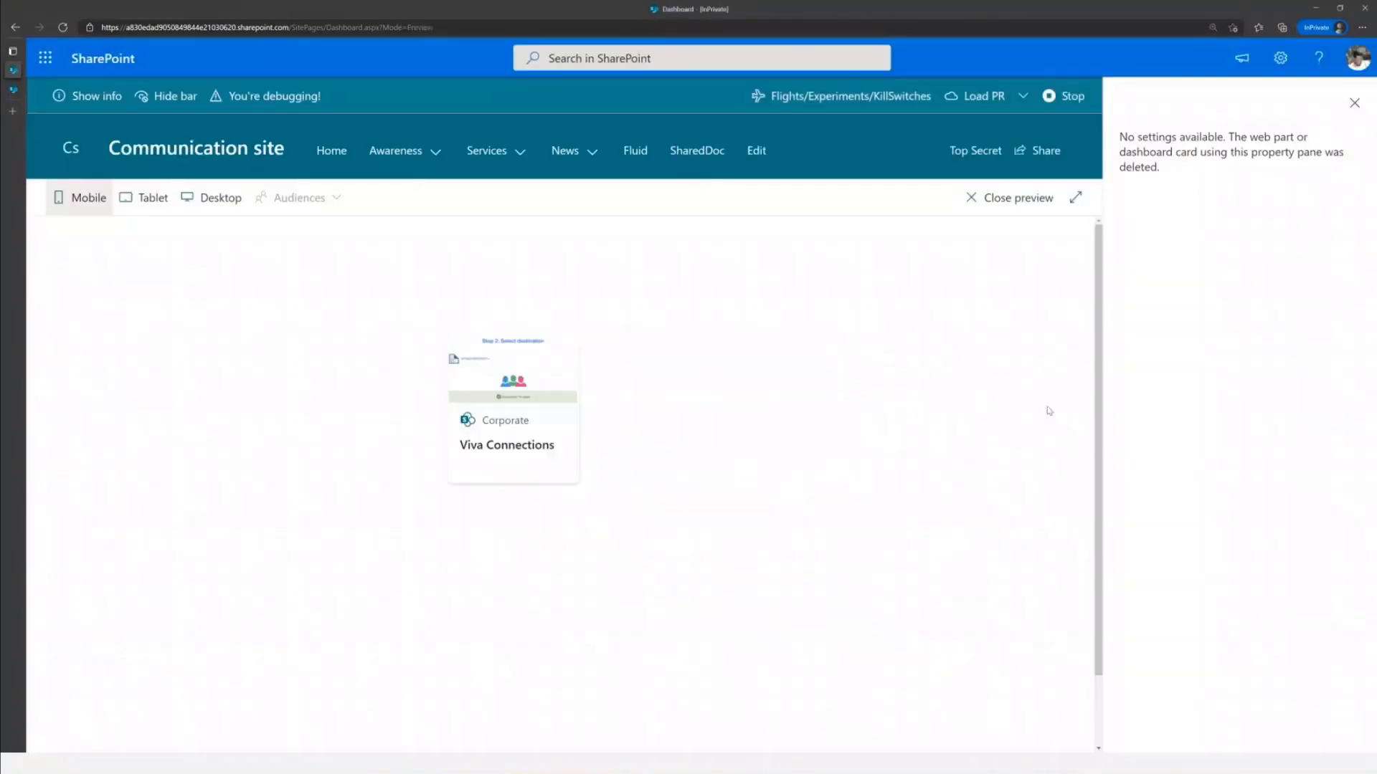
{"action": "left_click", "coordinate": [500, 428]}
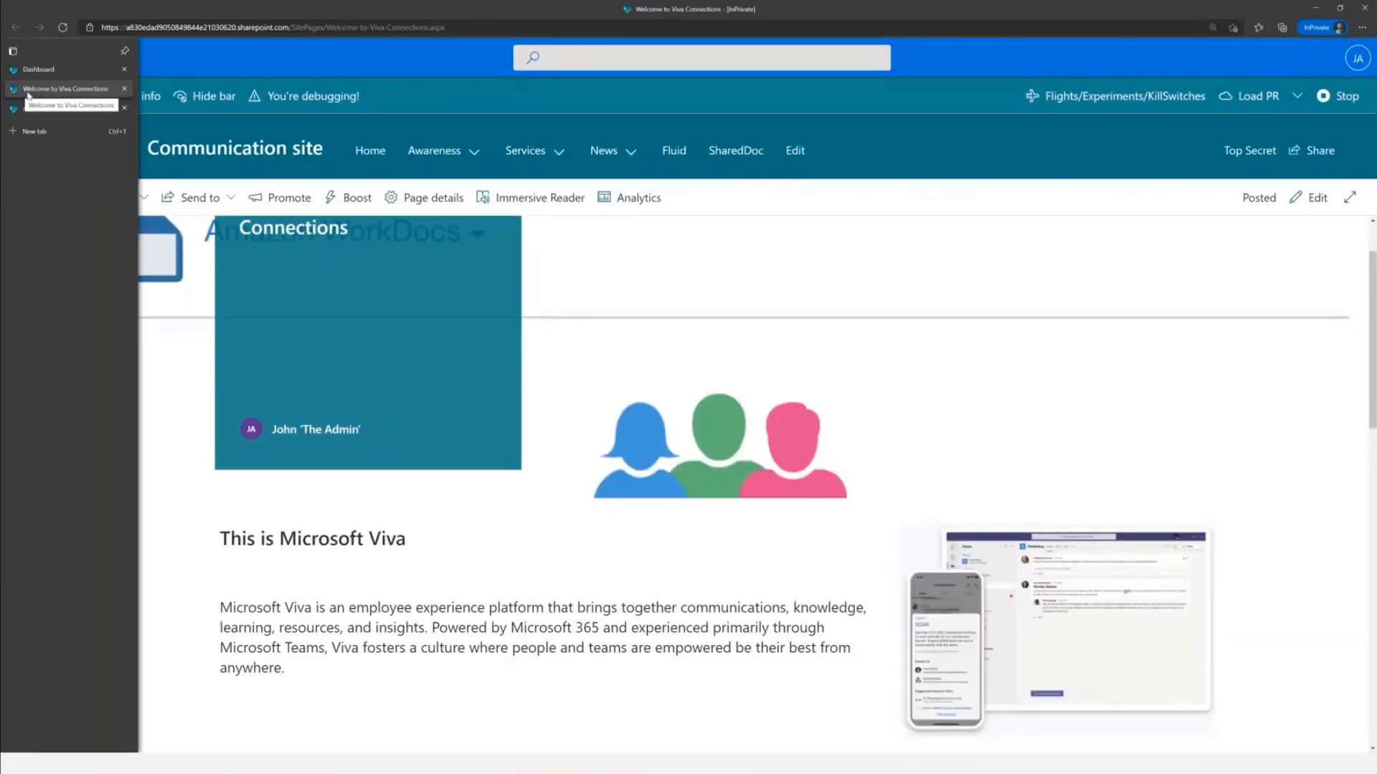
{"action": "middle_click", "coordinate": [44, 94]}
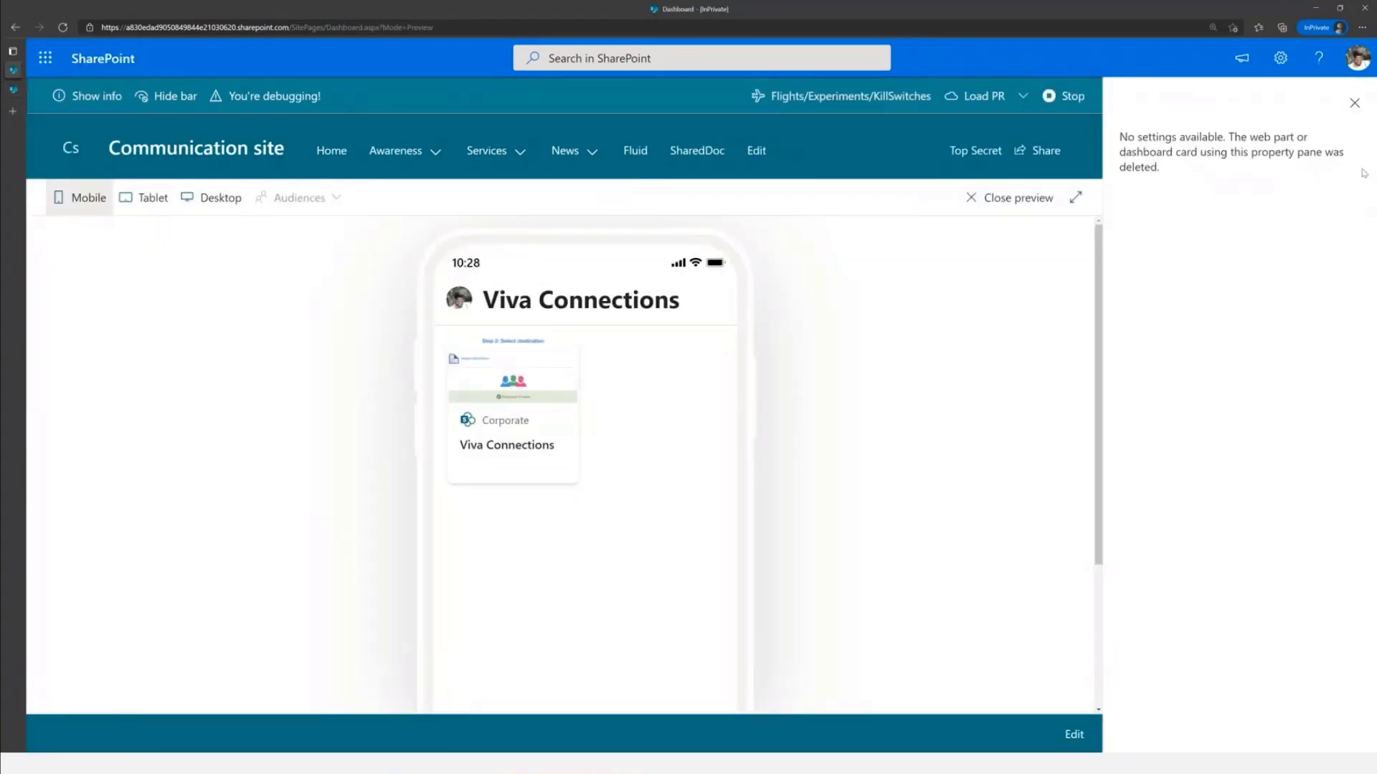
{"action": "left_click", "coordinate": [1354, 103]}
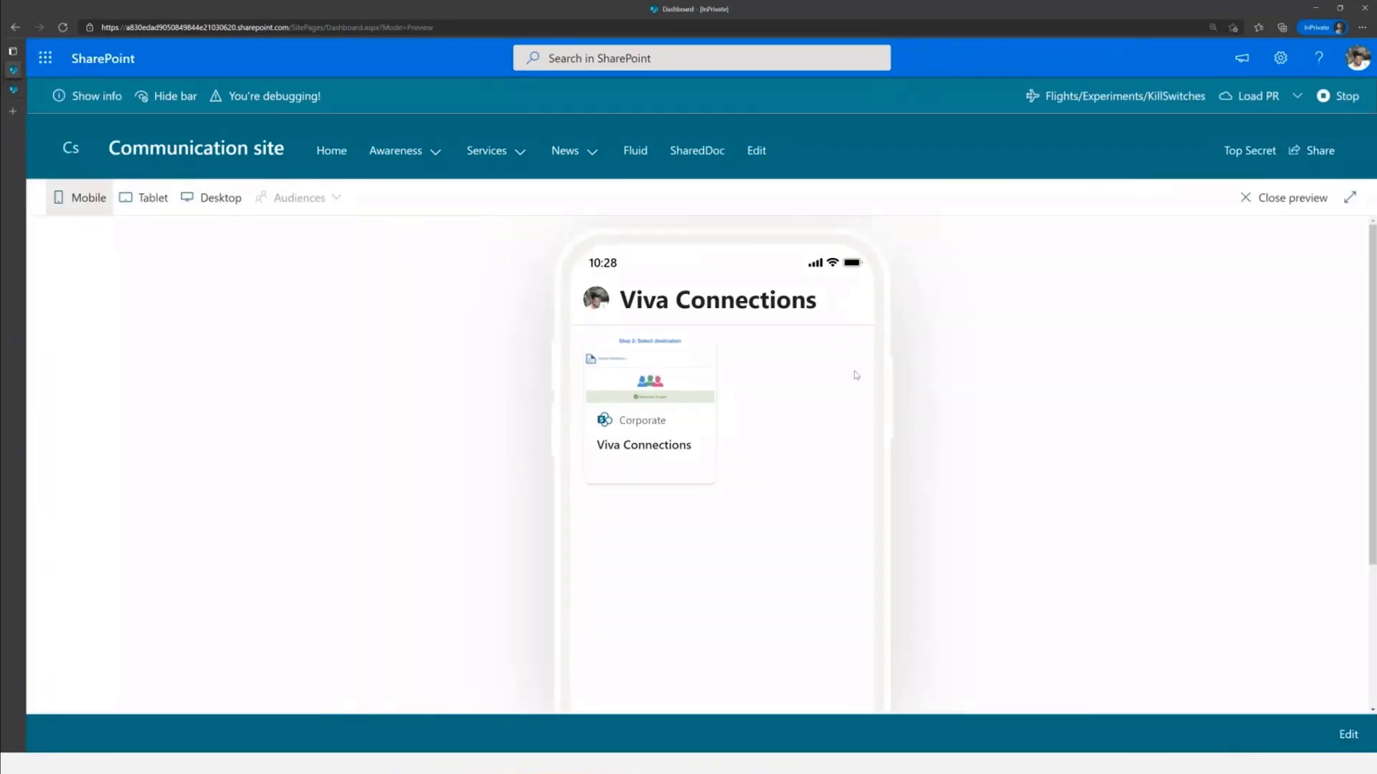
{"action": "left_click", "coordinate": [1275, 200]}
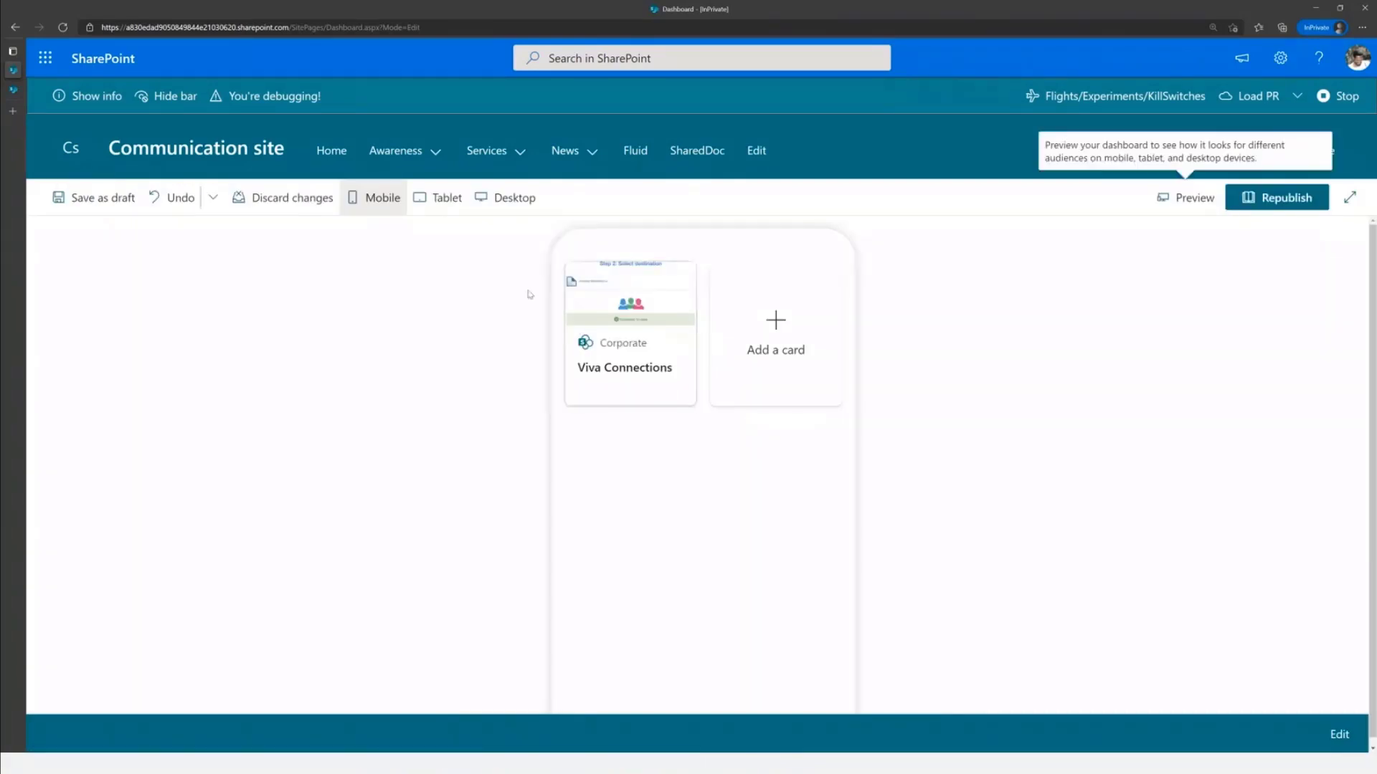
Add a Teams app card and set its app to TINYpulse
{"action": "left_click", "coordinate": [775, 333]}
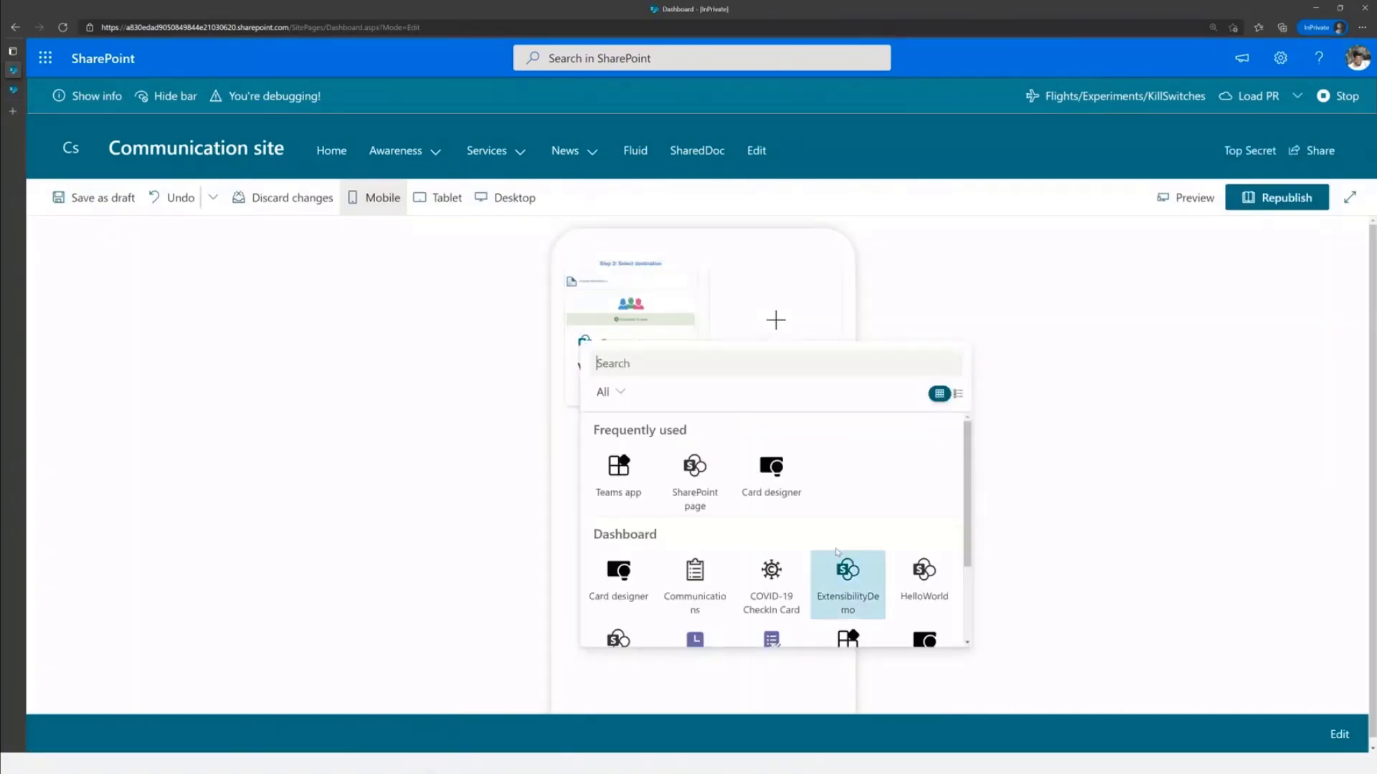
{"action": "left_click", "coordinate": [620, 474]}
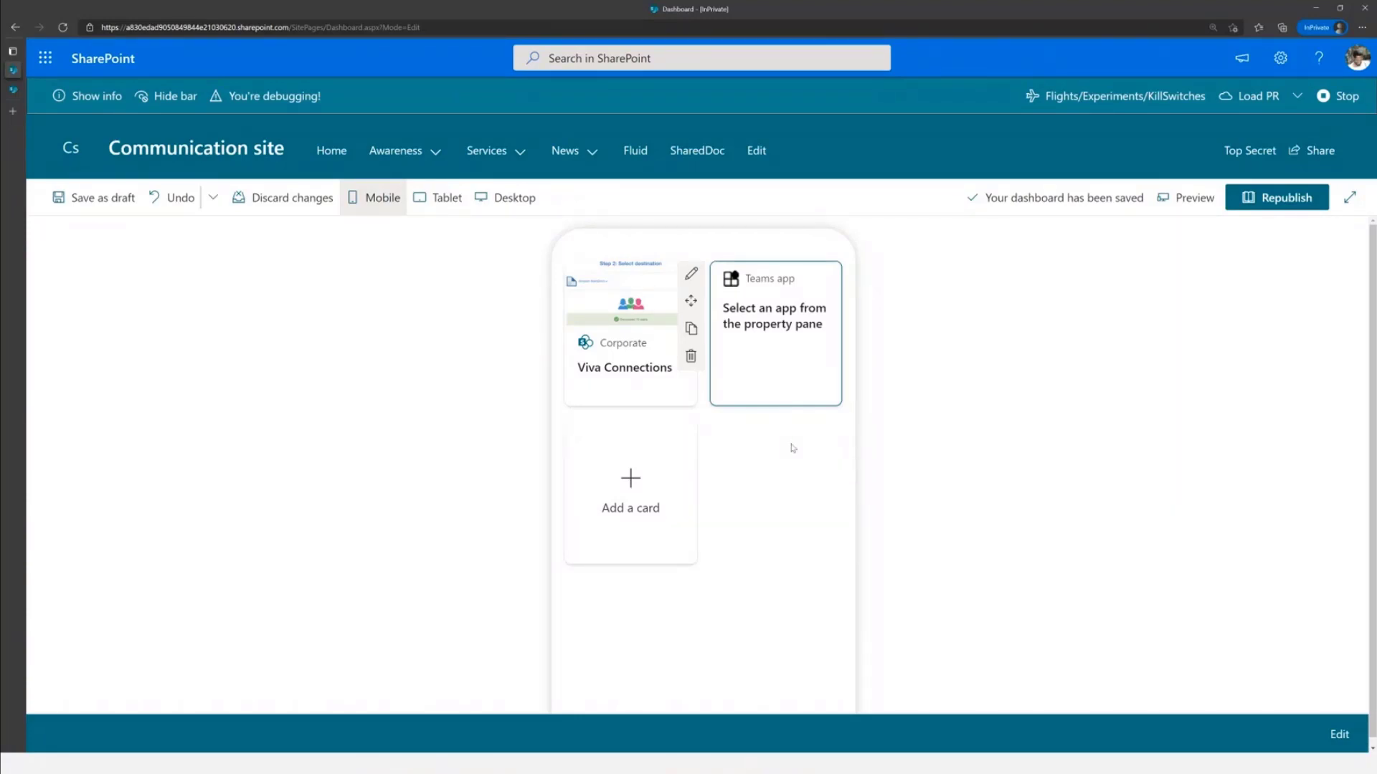
{"action": "left_click", "coordinate": [690, 274]}
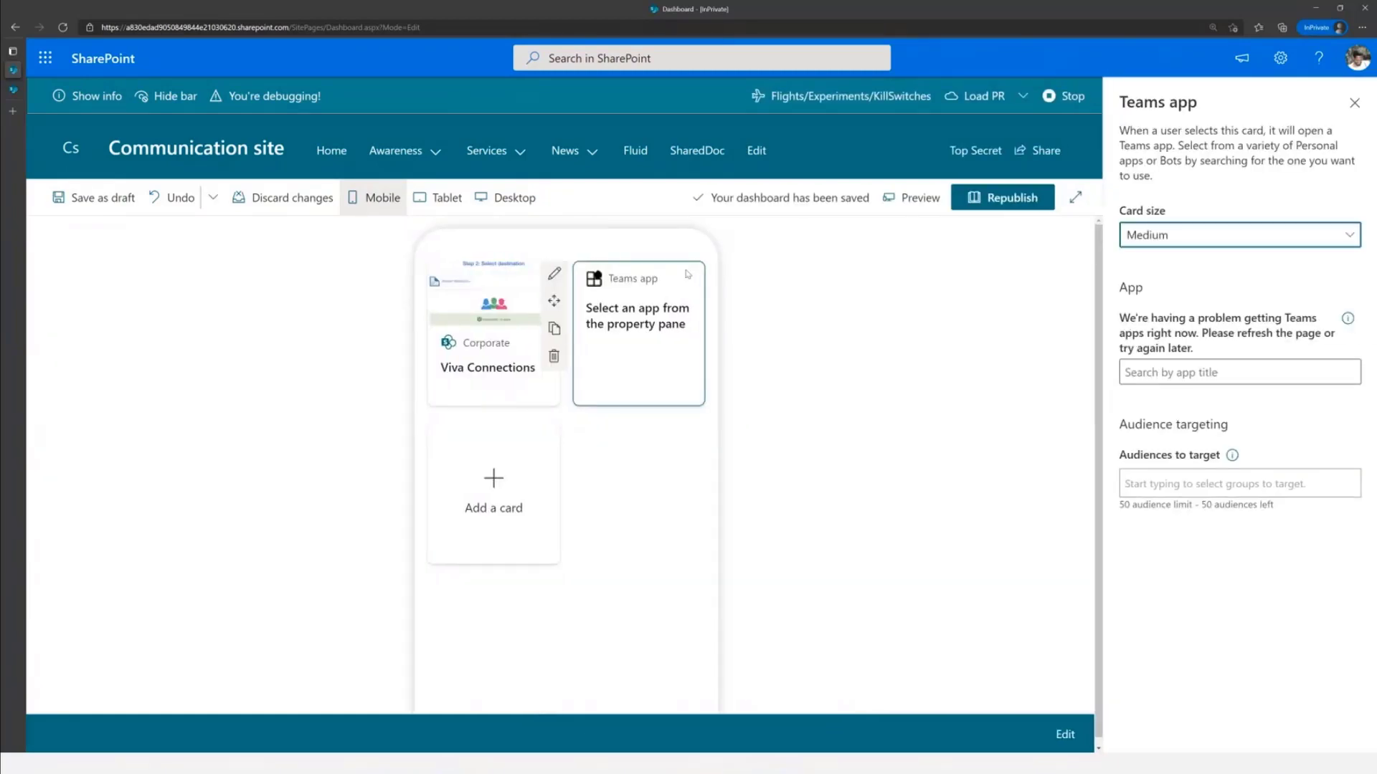
{"action": "left_click", "coordinate": [1237, 371]}
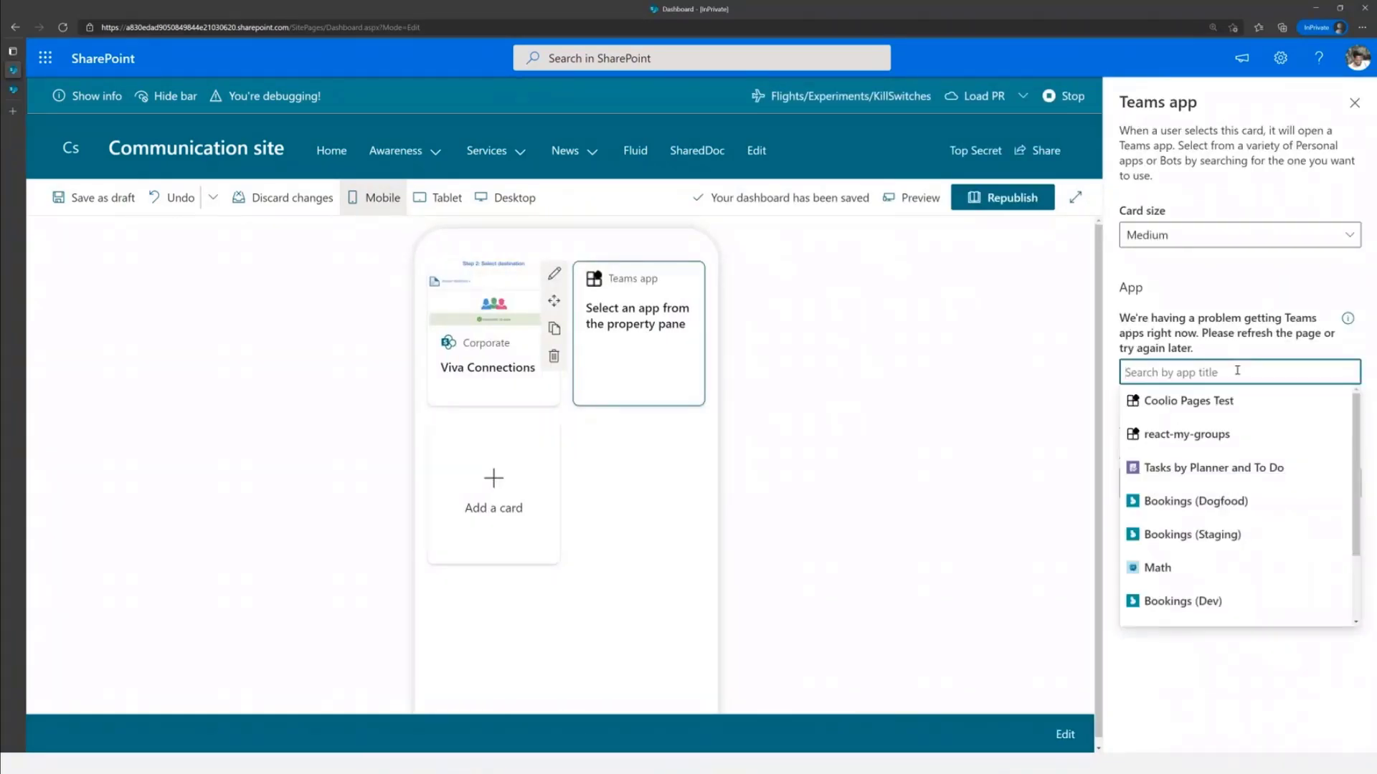
{"action": "type", "text": "tin"}
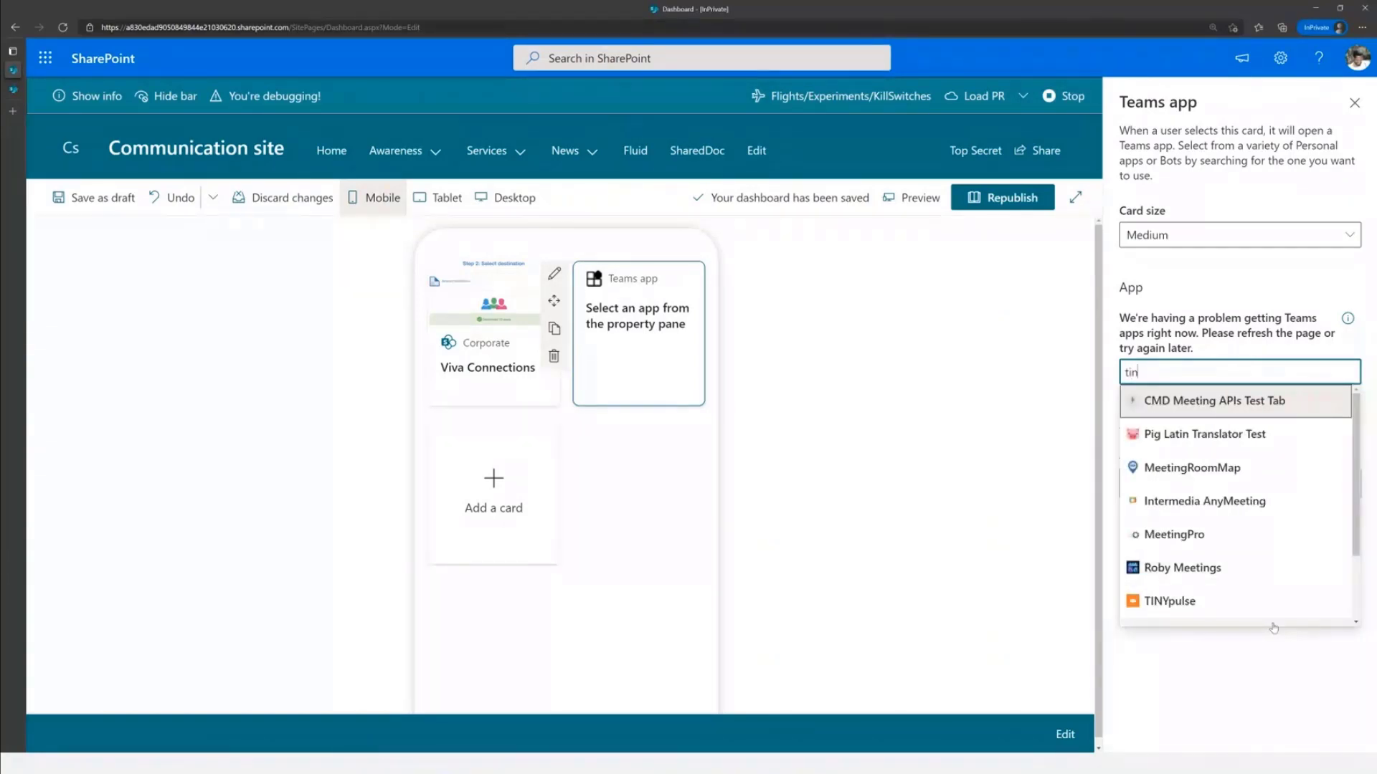
{"action": "left_click", "coordinate": [1246, 606]}
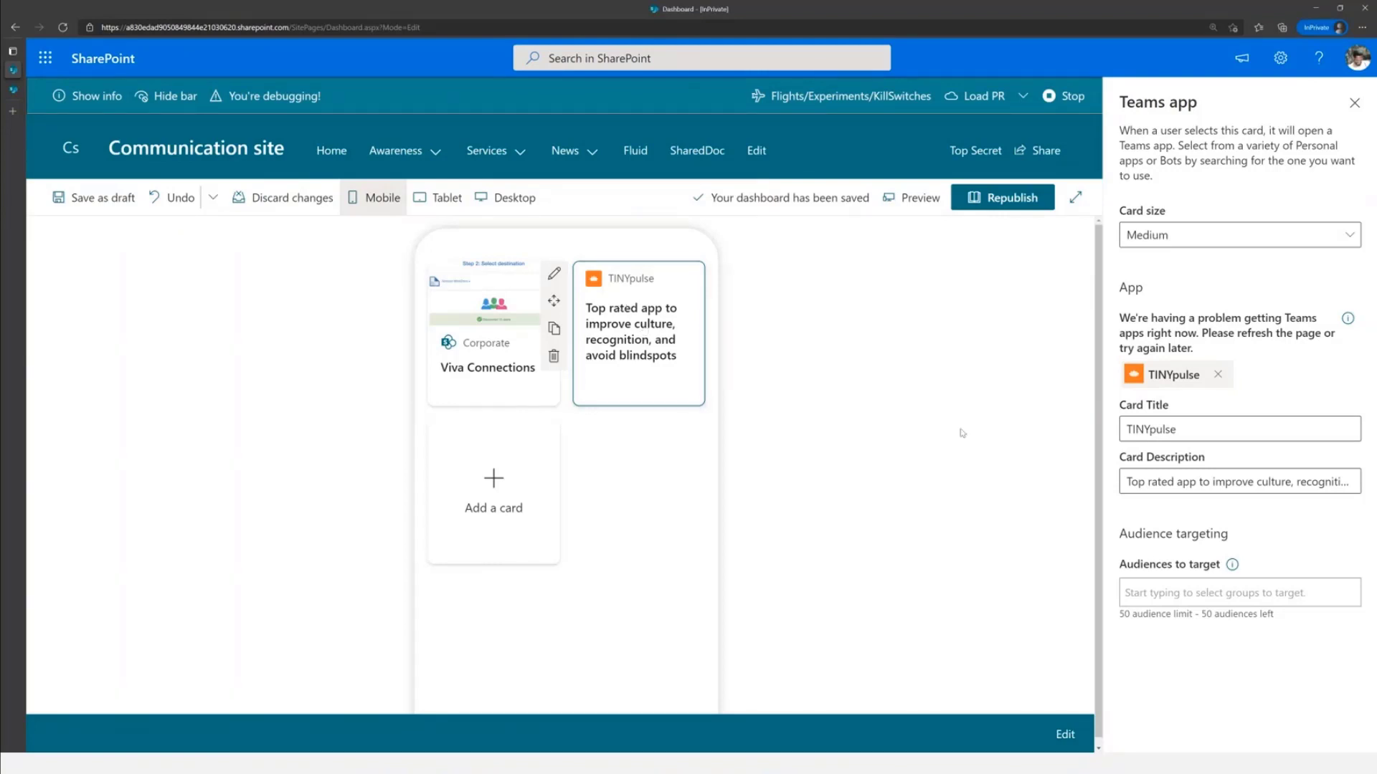
{"action": "scroll", "coordinate": [975, 444], "scroll_direction": "down", "scroll_amount": 1}
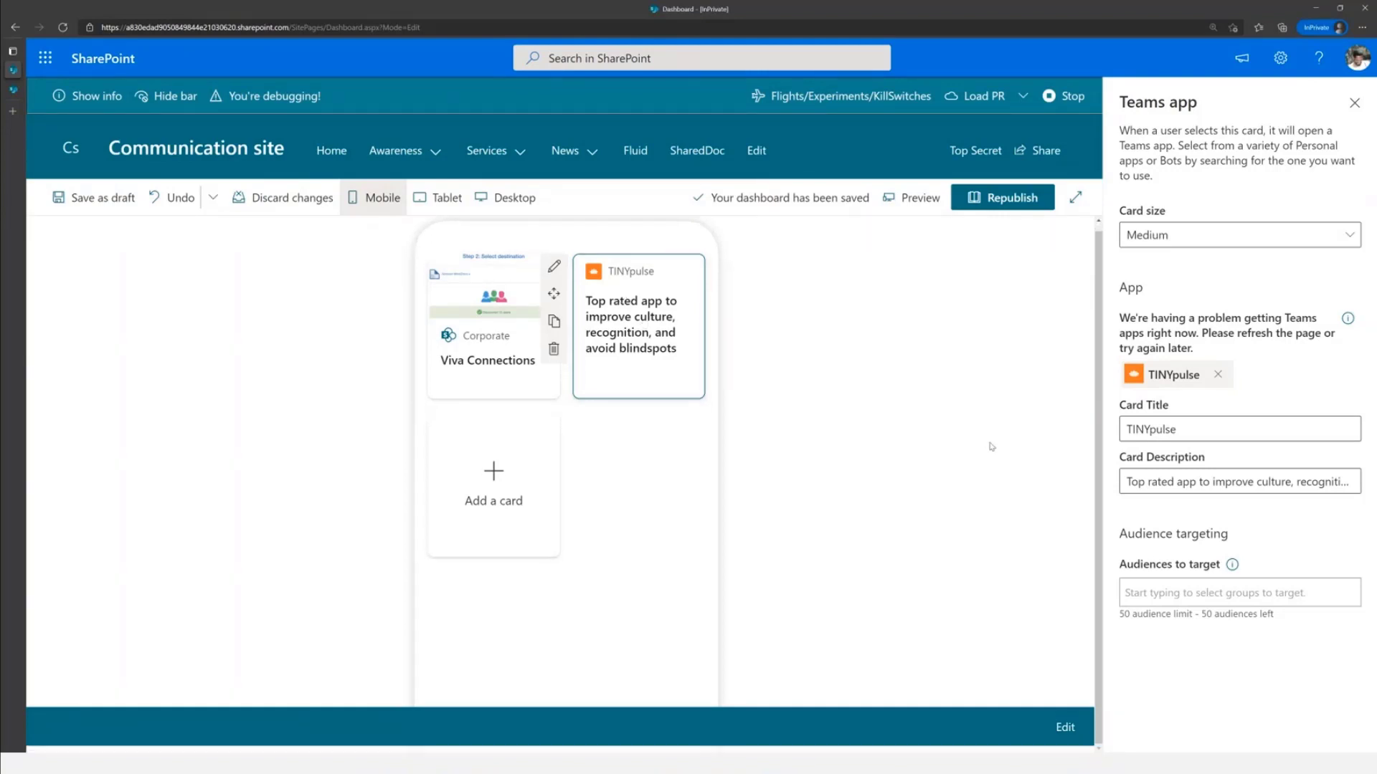
Preview the mobile dashboard and open the TINYpulse card to launch Teams
{"action": "left_click", "coordinate": [915, 206]}
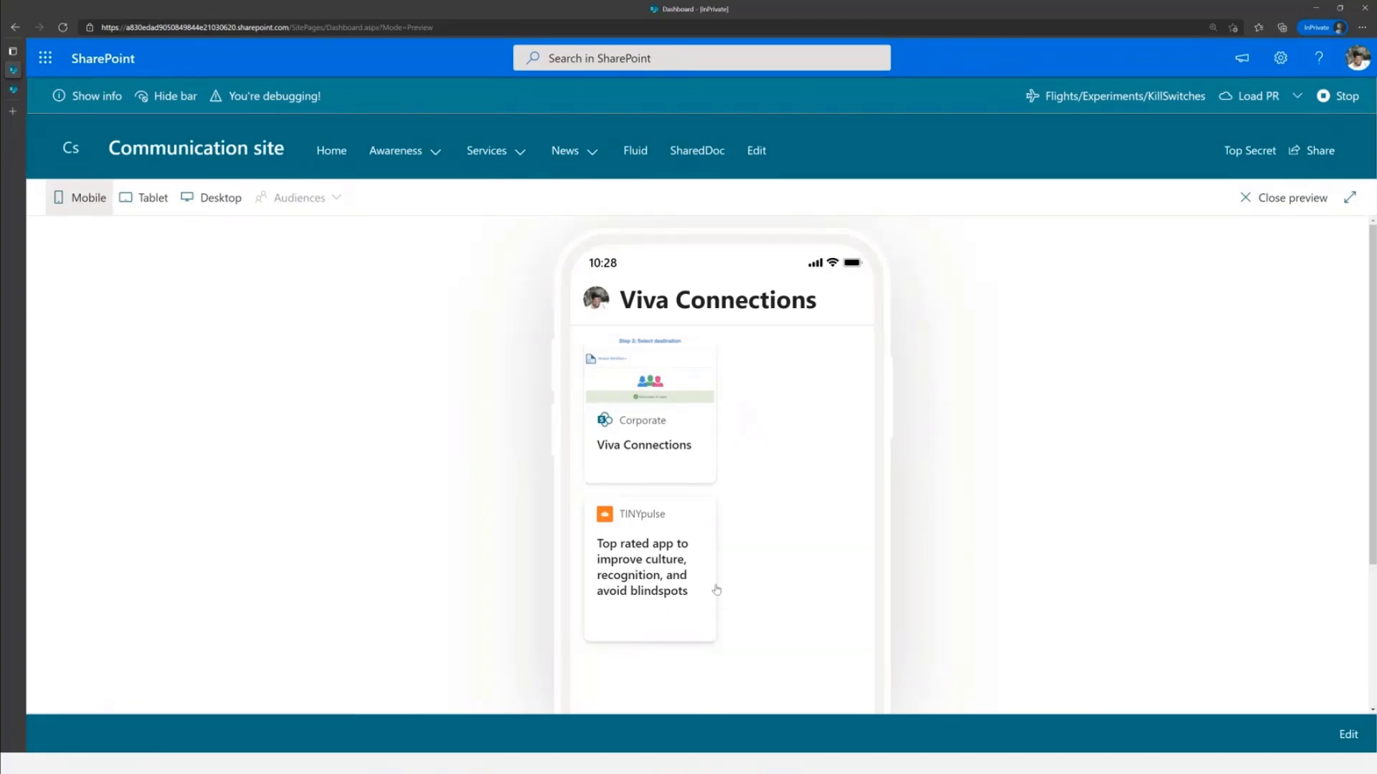
{"action": "left_click", "coordinate": [642, 570]}
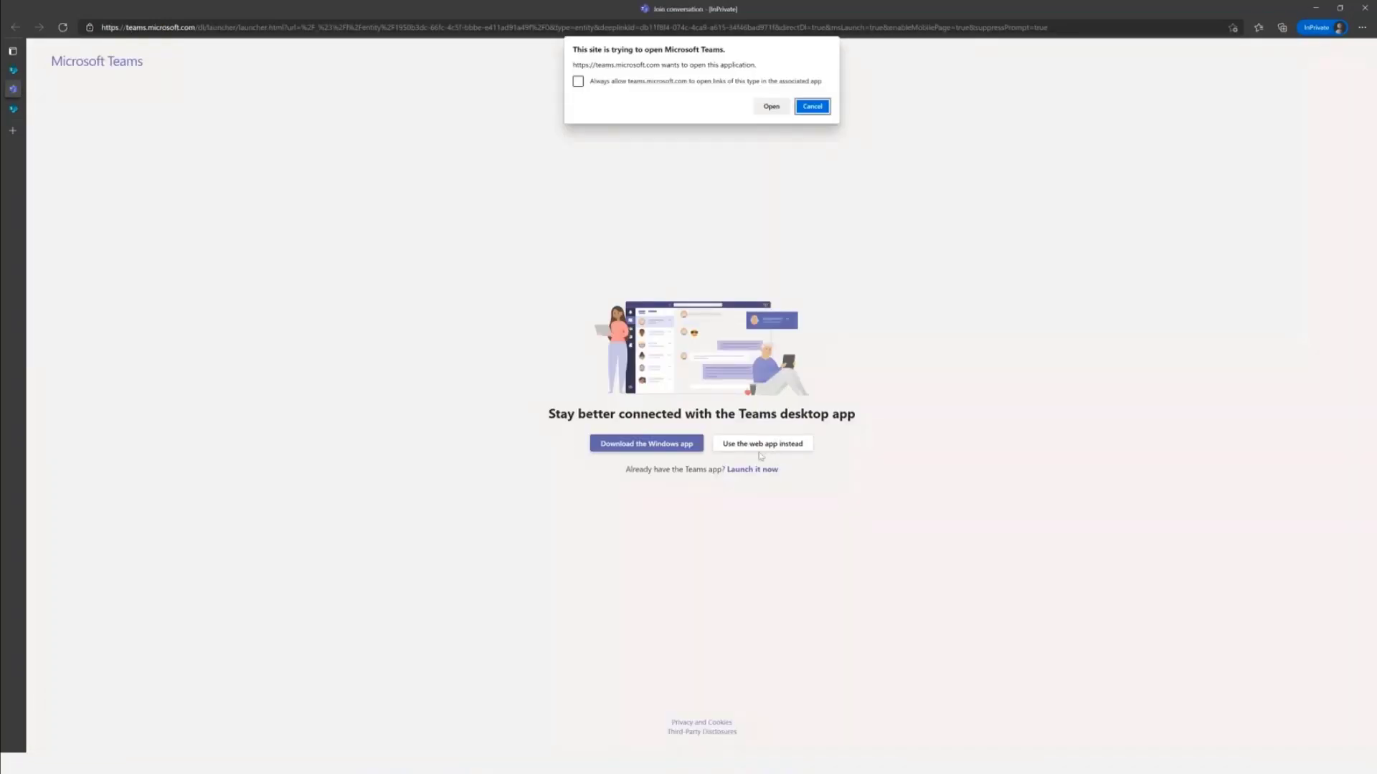
Open the TINYpulse chat in the Teams web app instead of the desktop app
{"action": "left_click", "coordinate": [745, 446]}
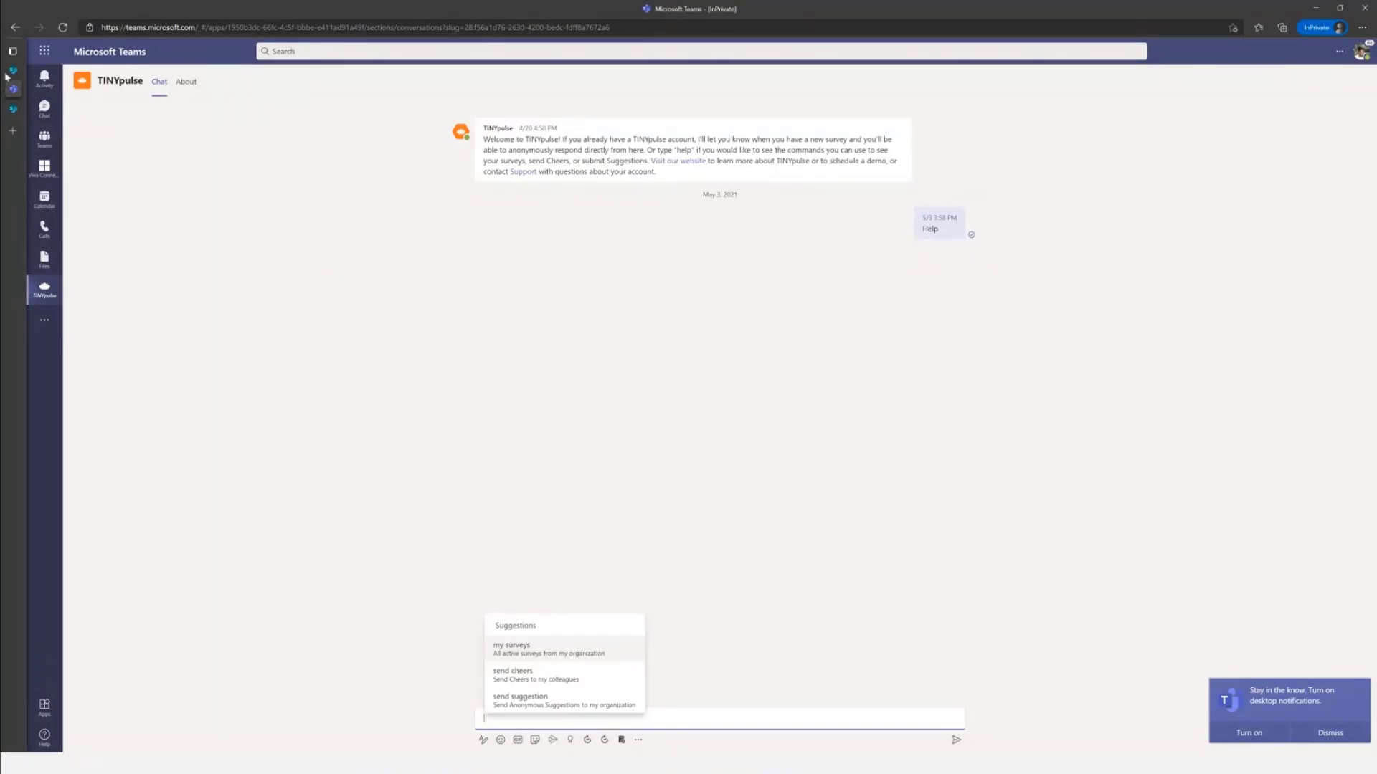
{"action": "mouse_move", "coordinate": [13, 99]}
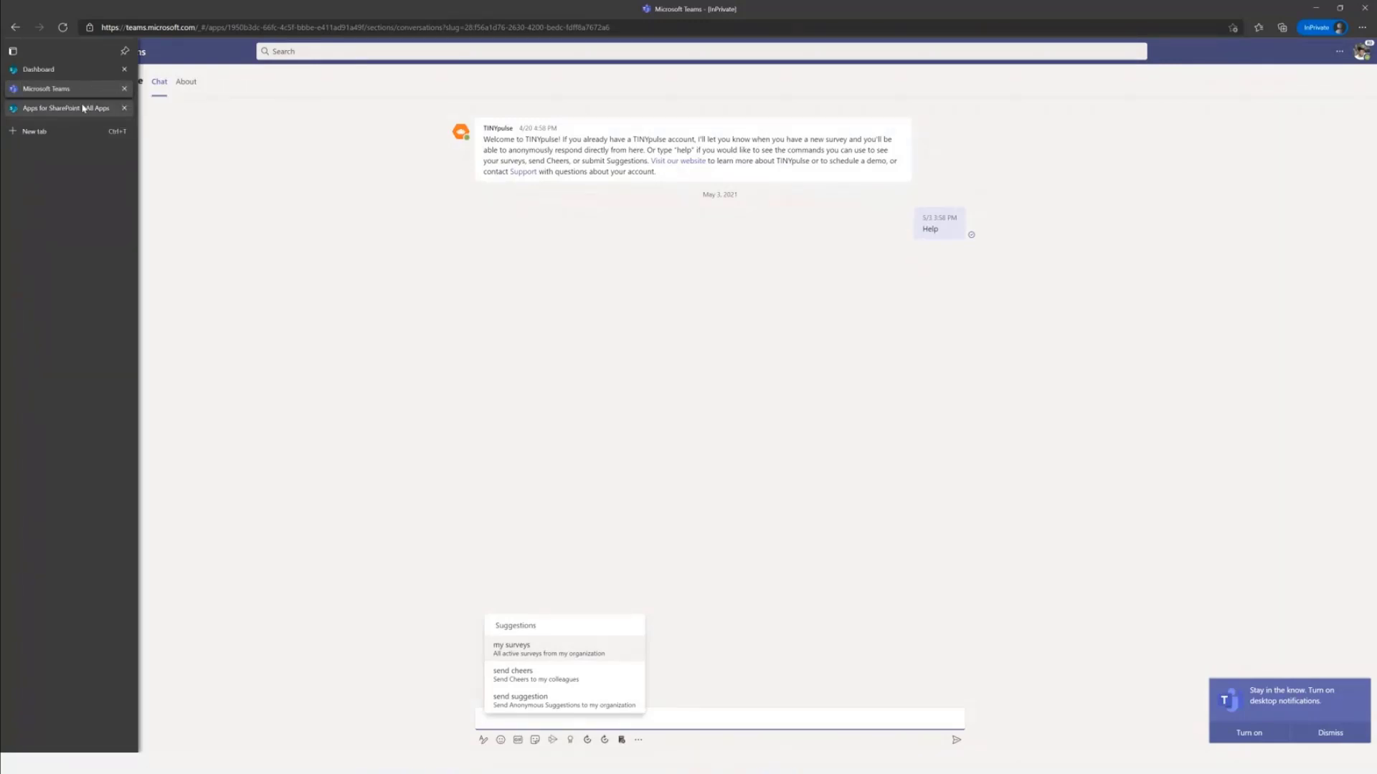
Return to the dashboard, exit preview, and add a Card designer card
{"action": "left_click", "coordinate": [40, 69]}
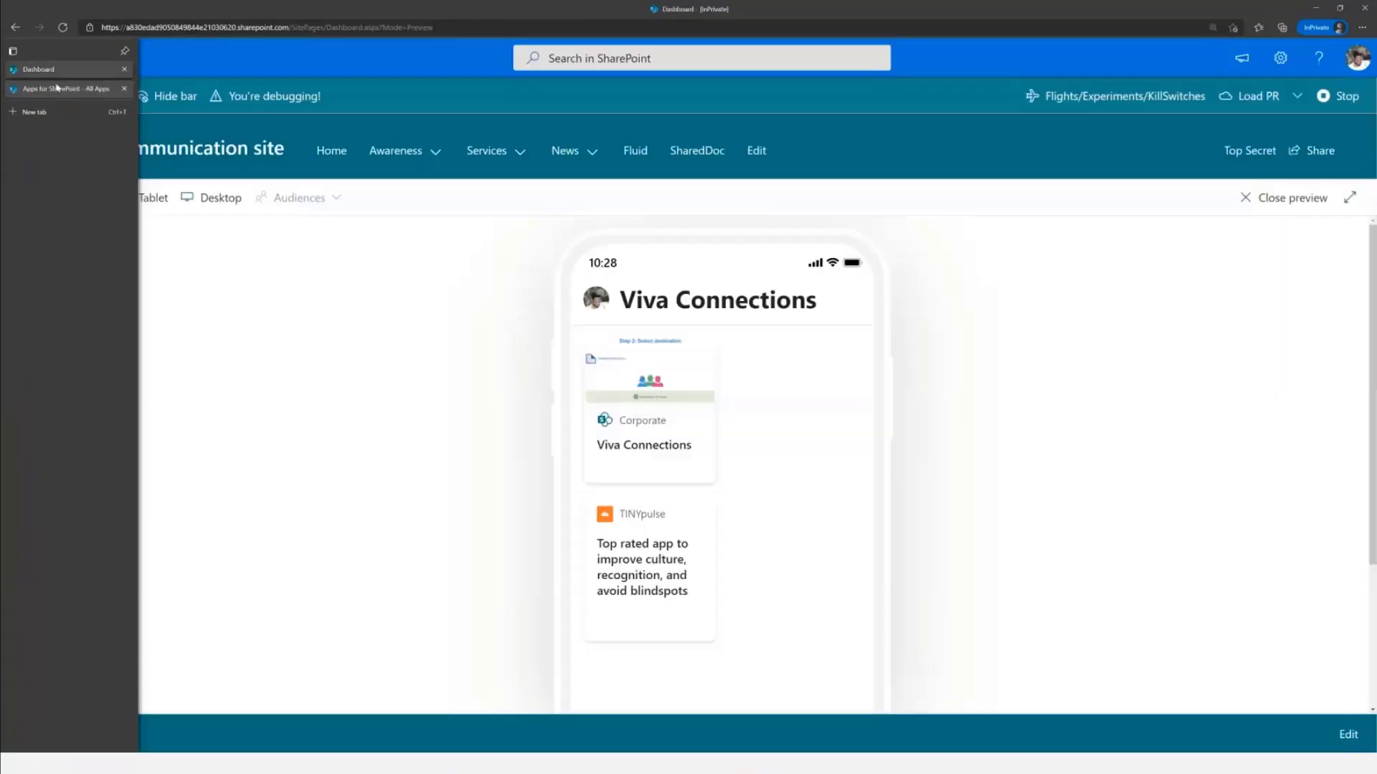
{"action": "left_click", "coordinate": [1285, 198]}
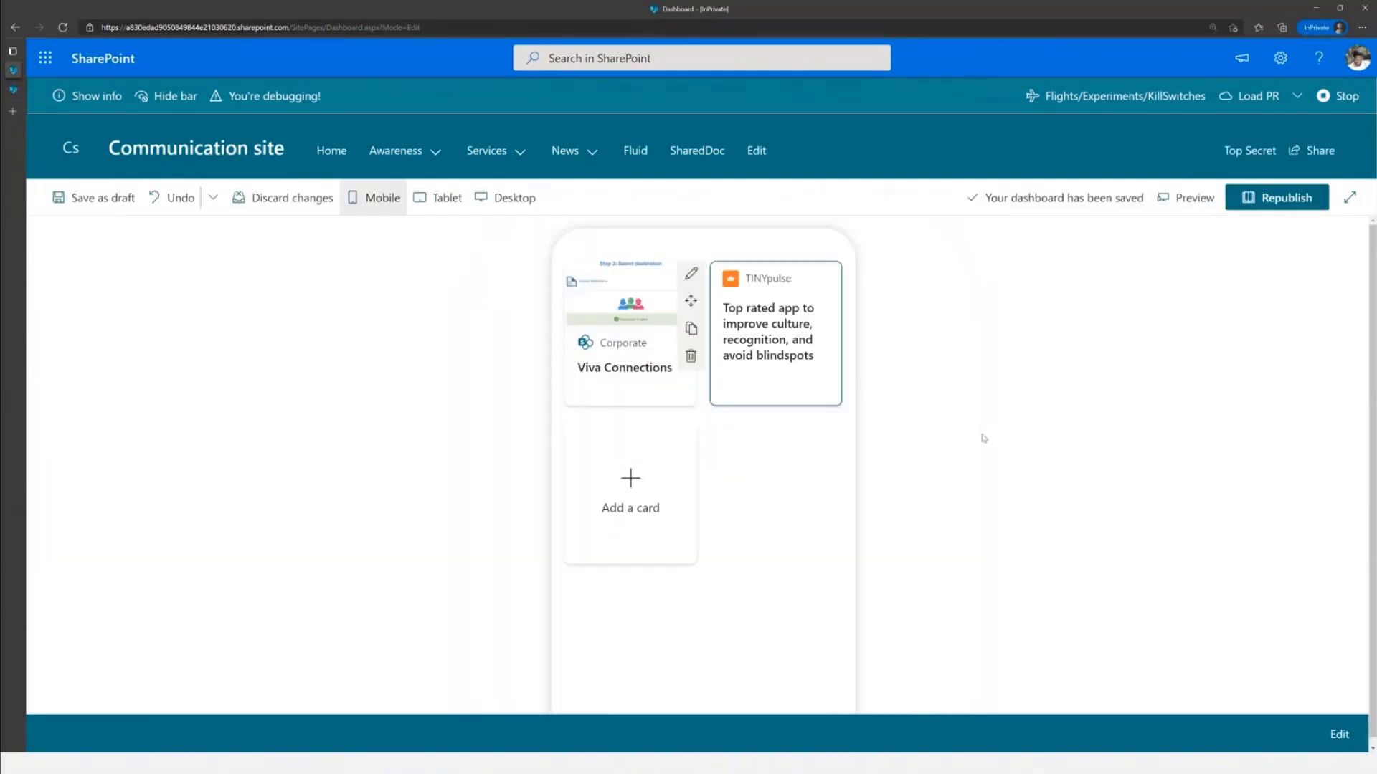
{"action": "left_click", "coordinate": [632, 490]}
{"action": "left_click", "coordinate": [624, 290]}
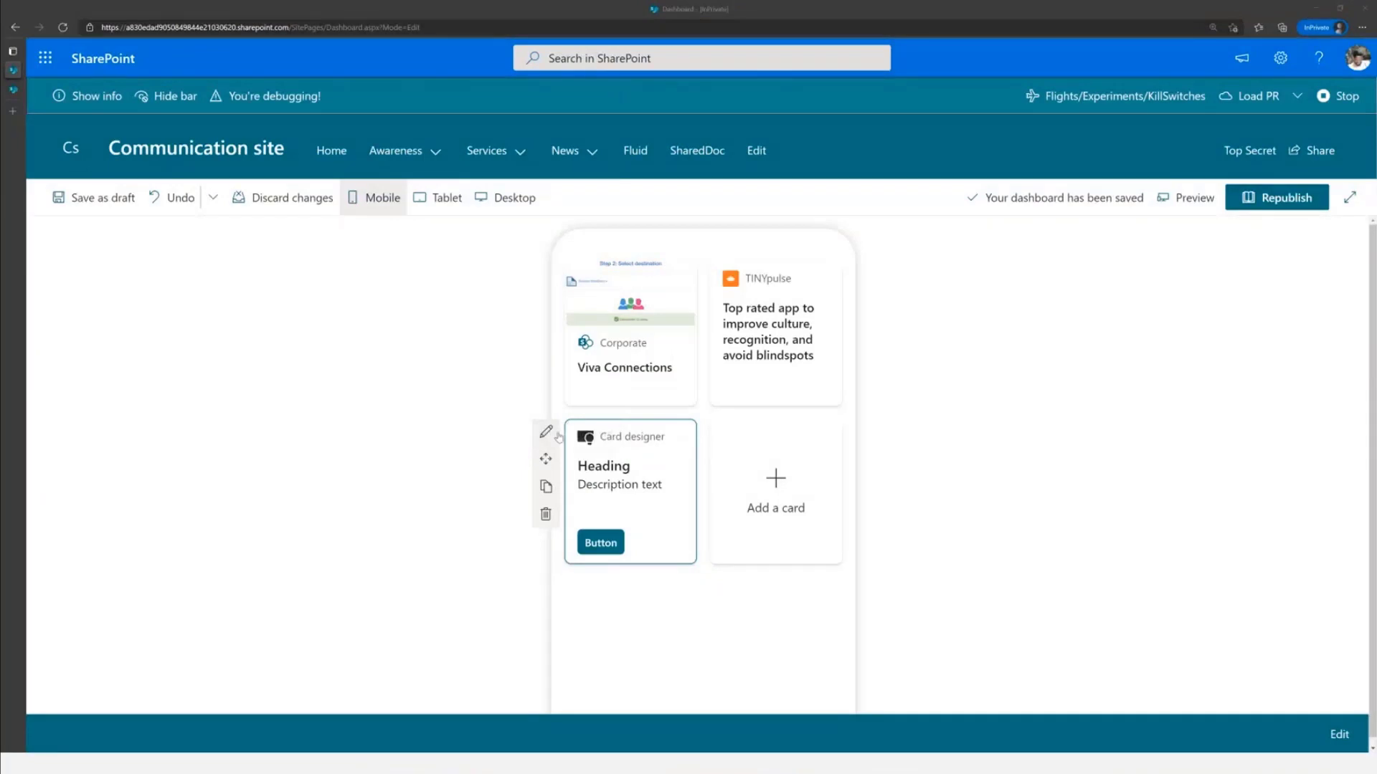
Title the designer card 'Food Court' and paste the icon SVG address from Notepad
{"action": "left_click", "coordinate": [546, 433]}
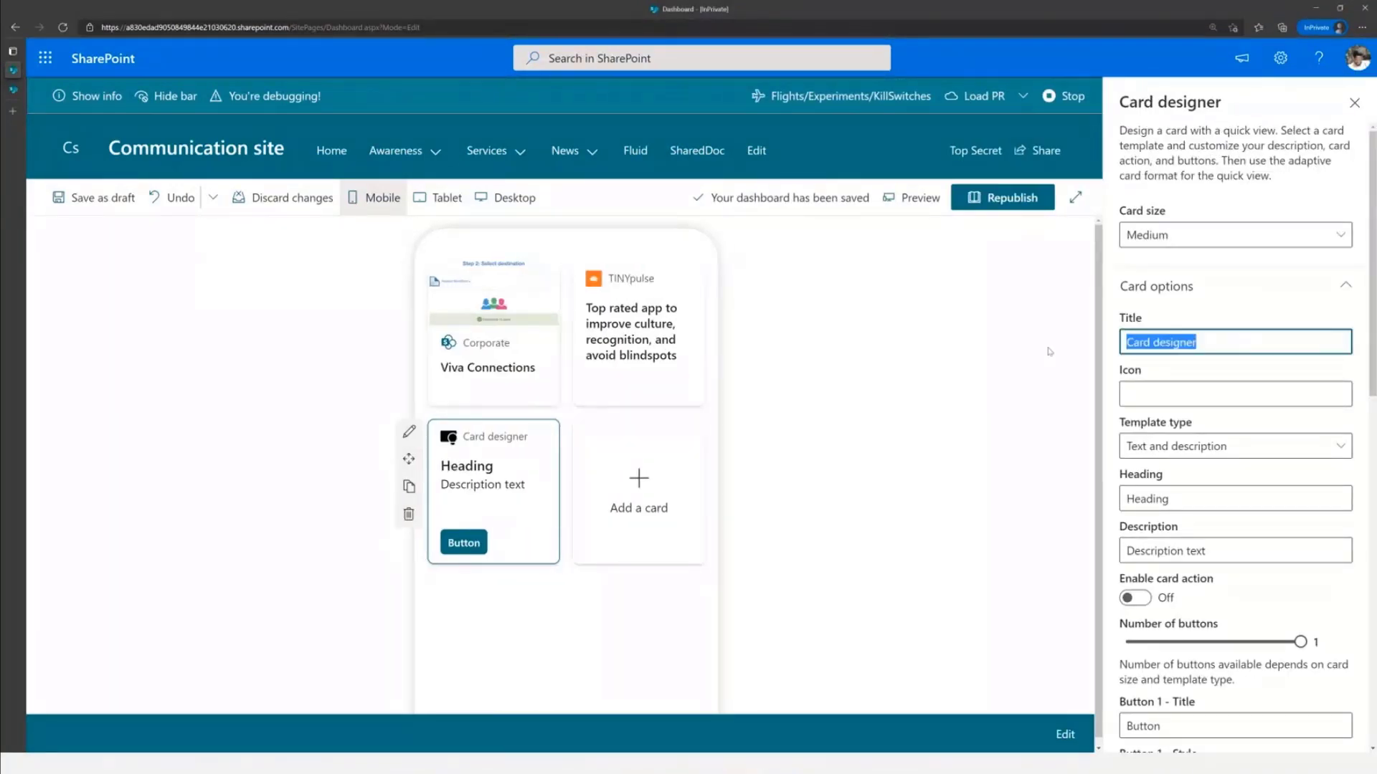
{"action": "type", "text": "Food"}
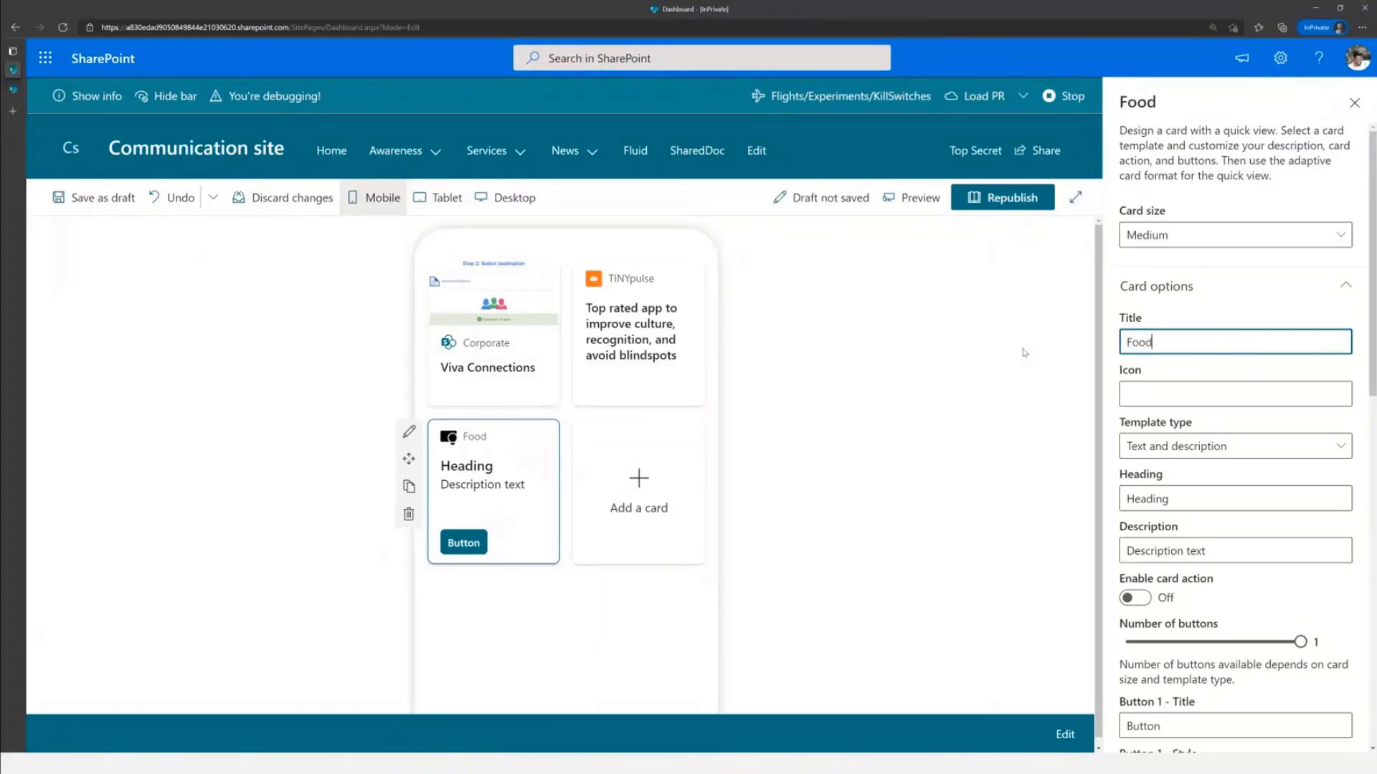
{"action": "type", "text": " Court"}
{"action": "key", "text": "alt+Tab"}
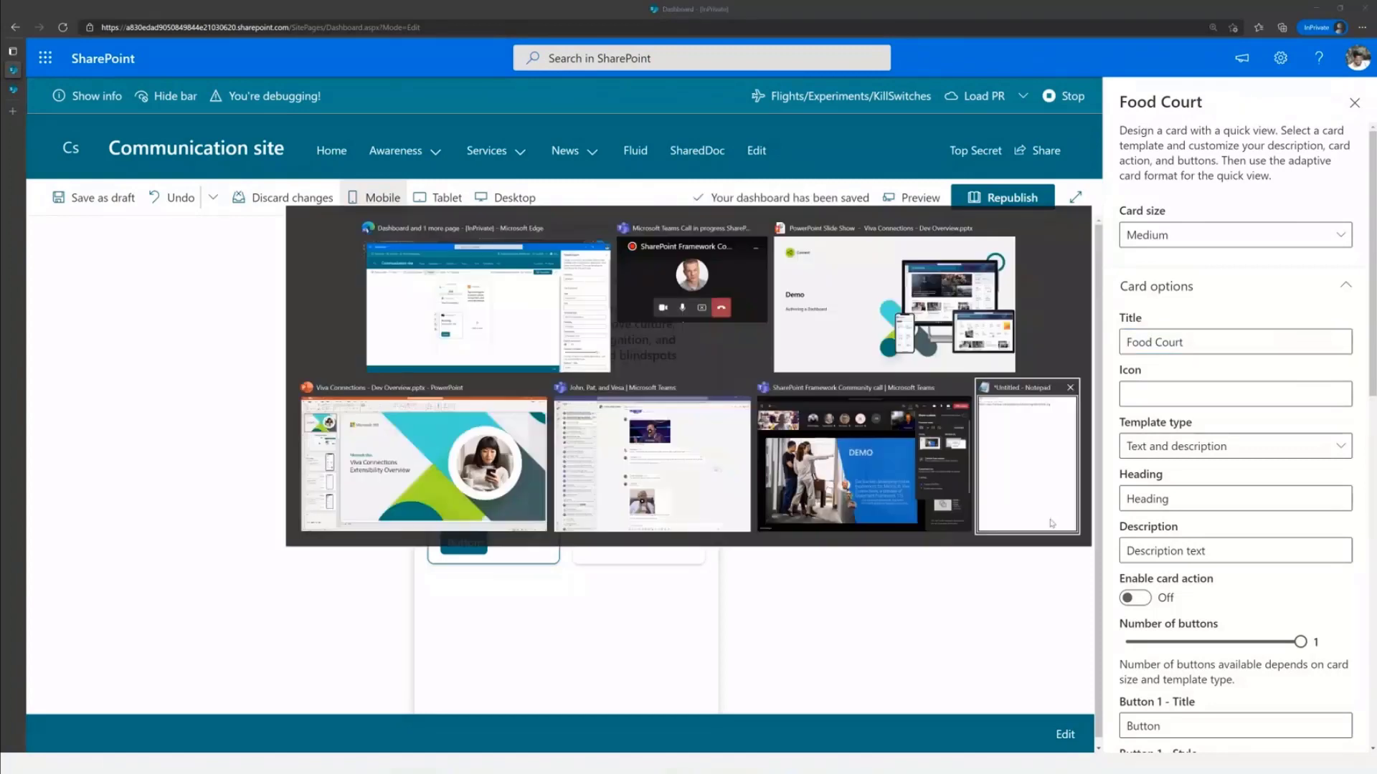
{"action": "key", "text": "ctrl+a"}
{"action": "key", "text": "ctrl+c"}
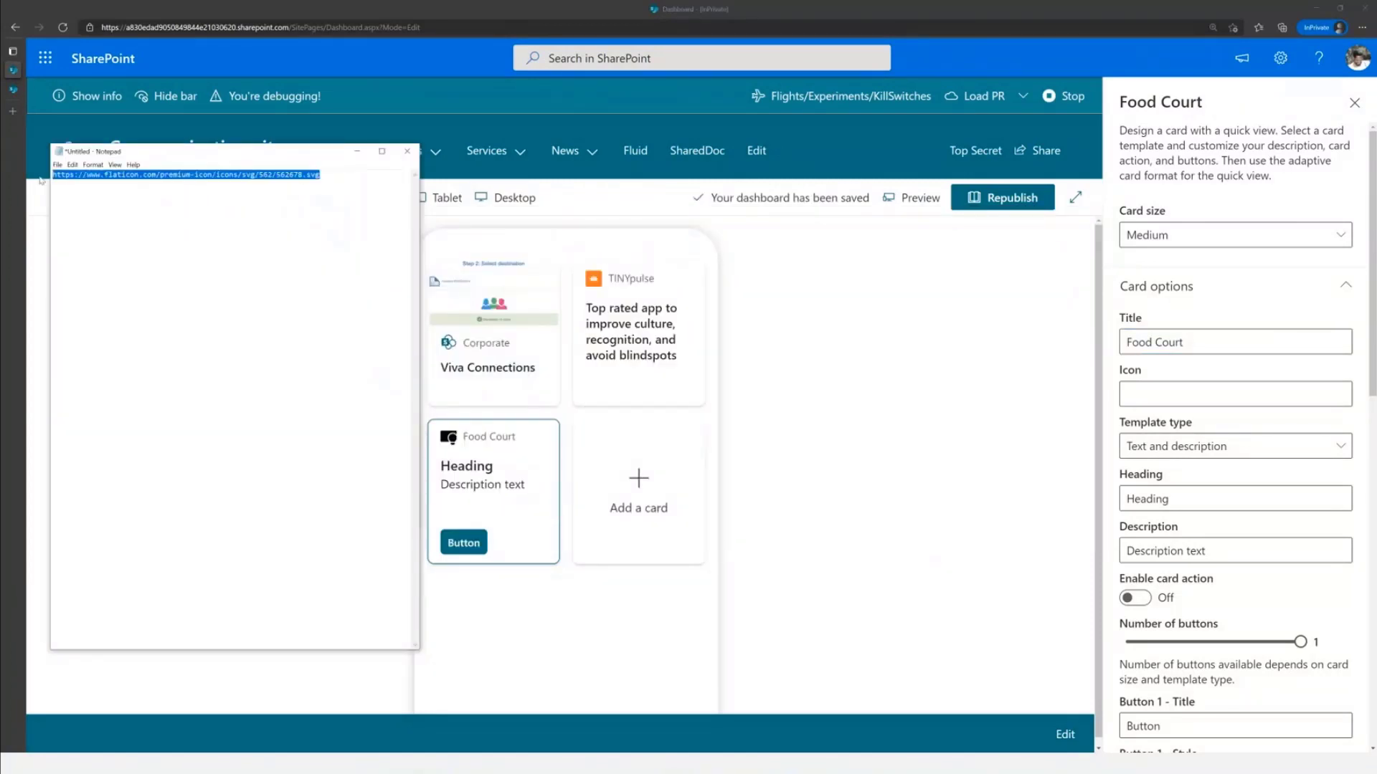
{"action": "left_click", "coordinate": [1156, 399]}
{"action": "key", "text": "ctrl+v"}
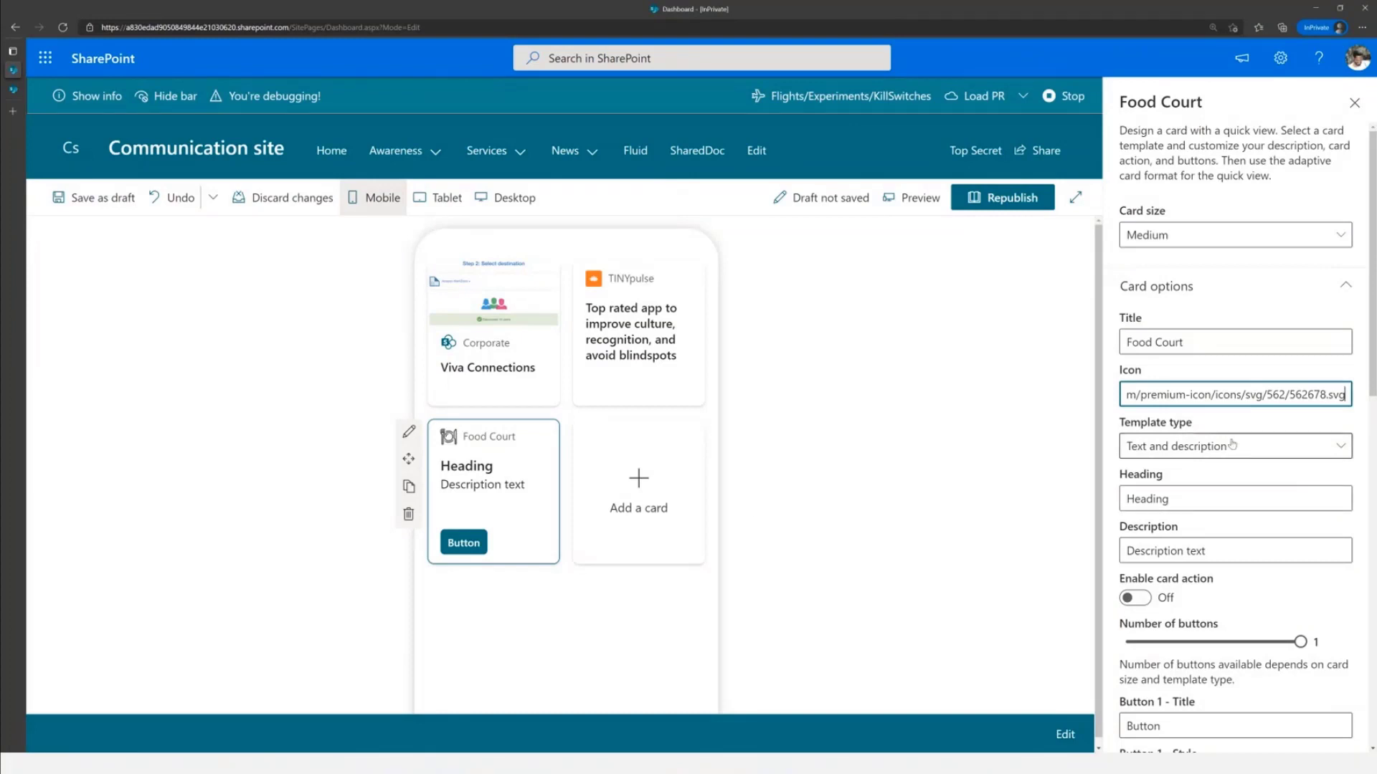
Set the card heading to 'Meal' and its description to 'Menu'
{"action": "double_click", "coordinate": [1227, 499]}
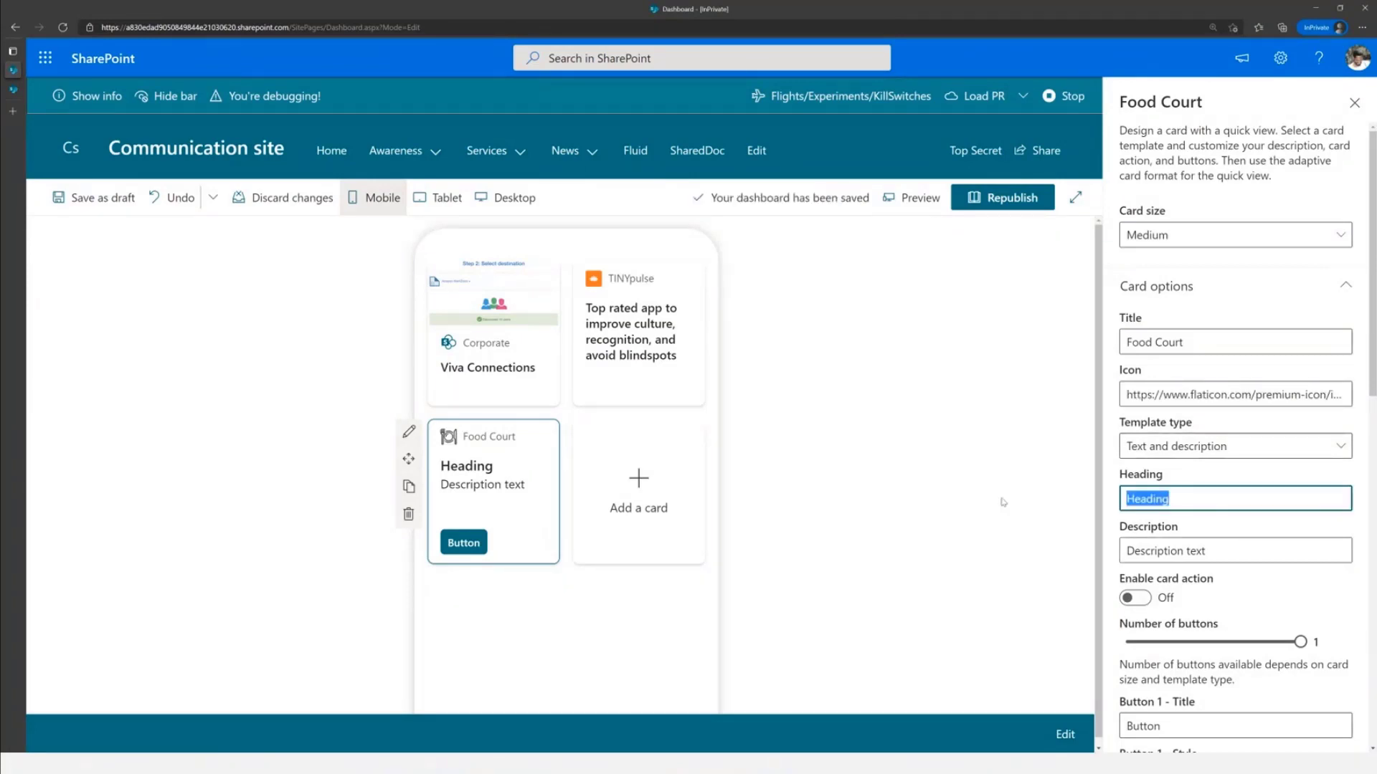
{"action": "type", "text": "Meal"}
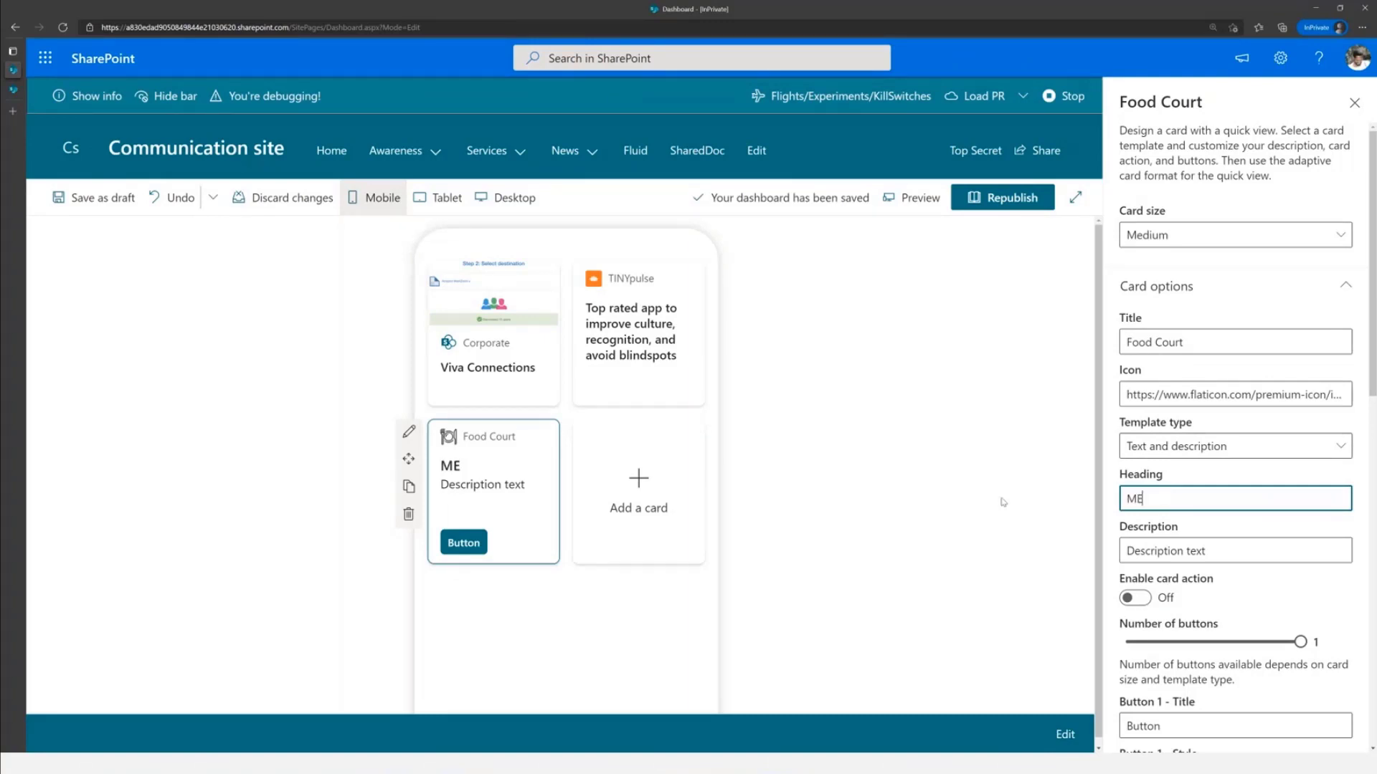
{"action": "key", "text": "BackSpace"}
{"action": "key", "text": "BackSpace"}
{"action": "key", "text": "BackSpace"}
{"action": "type", "text": "ea,"}
{"action": "key", "text": "Tab"}
{"action": "type", "text": "S"}
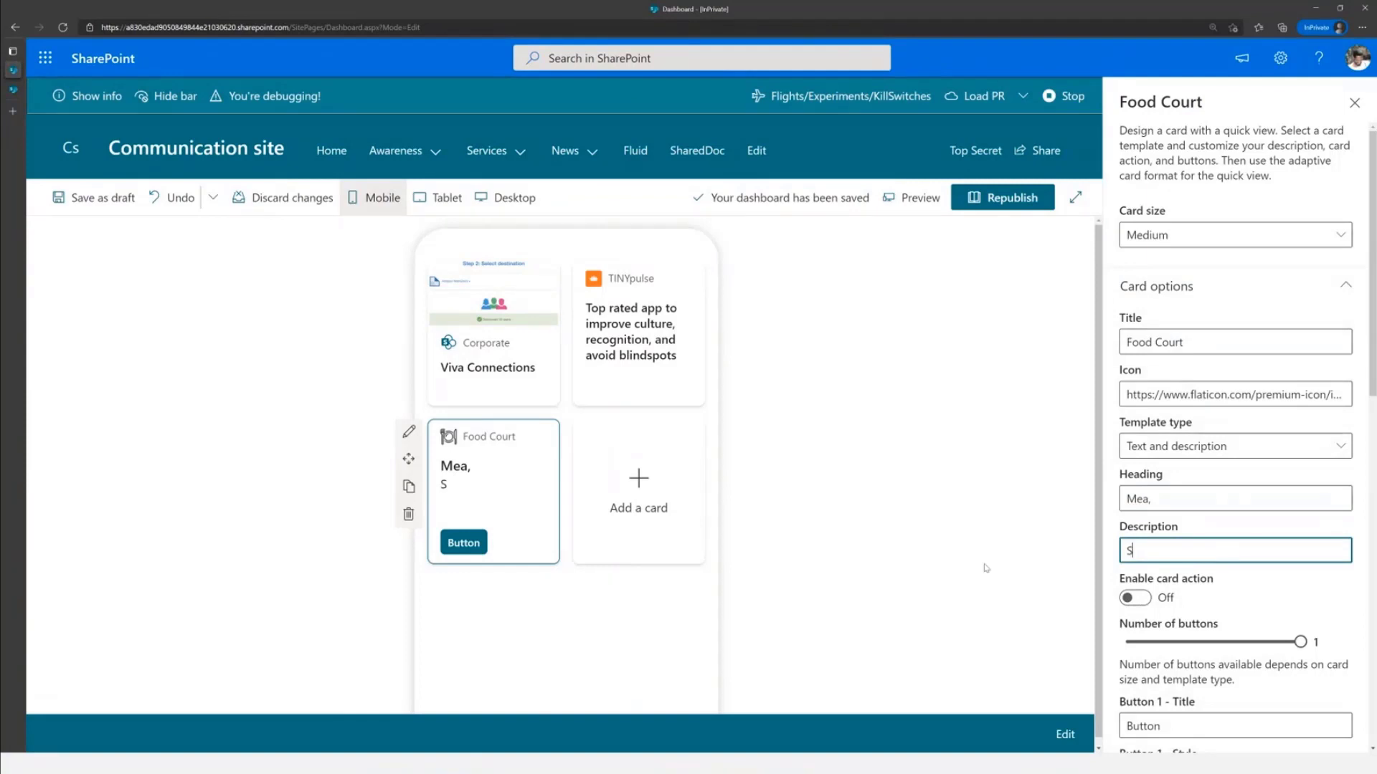
{"action": "left_click", "coordinate": [1160, 497]}
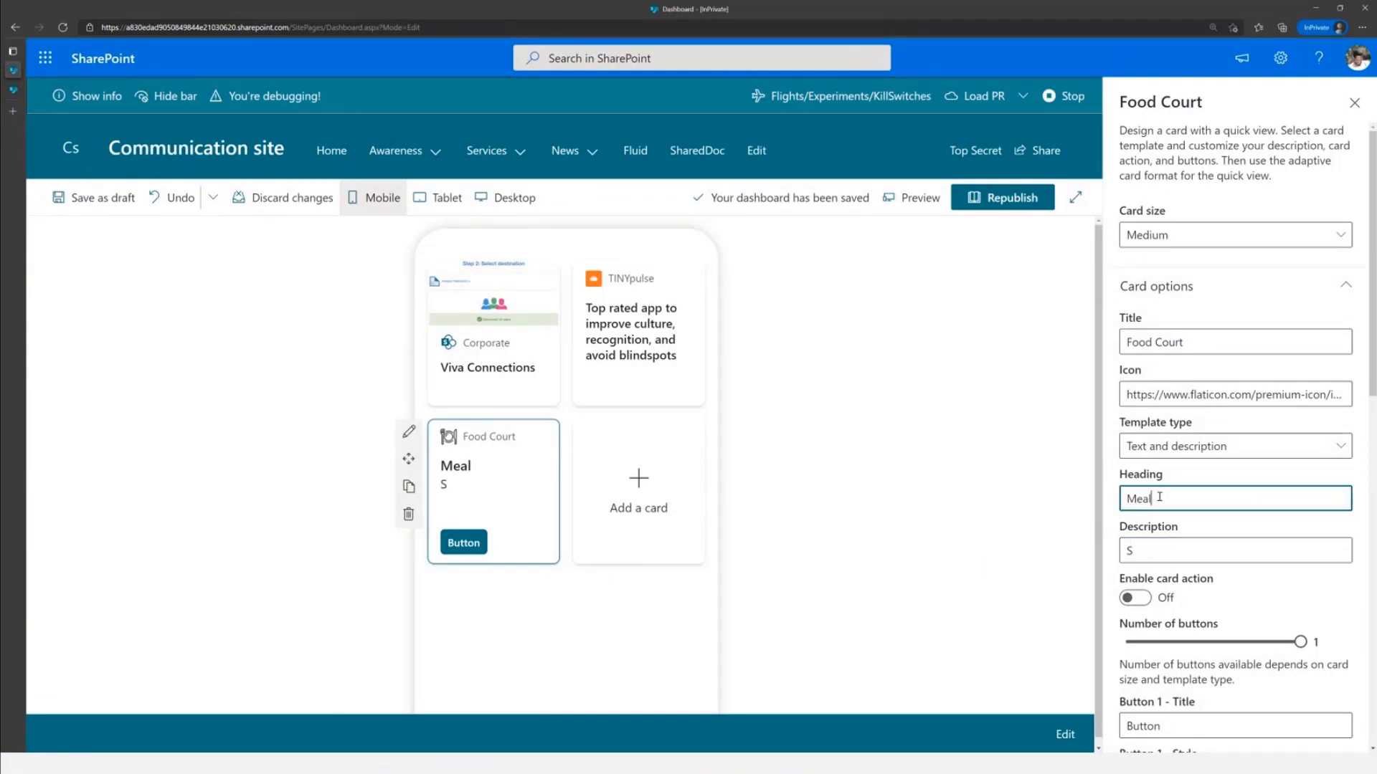
{"action": "left_click", "coordinate": [1156, 555]}
{"action": "type", "text": "elect"}
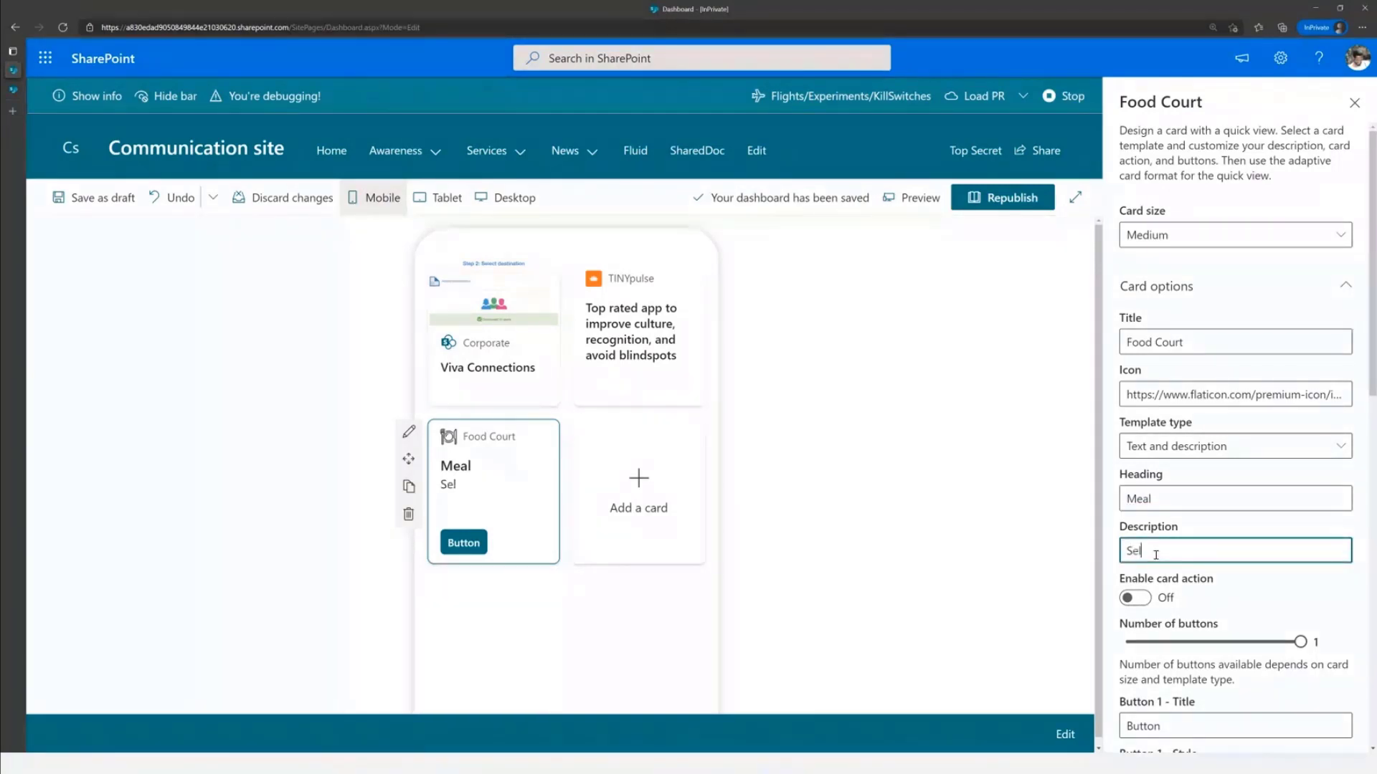
{"action": "key", "text": "BackSpace"}
{"action": "key", "text": "BackSpace"}
{"action": "key", "text": "BackSpace"}
{"action": "key", "text": "BackSpace"}
{"action": "key", "text": "BackSpace"}
{"action": "key", "text": "BackSpace"}
{"action": "type", "text": "Menu"}
Title Button 1 'View' and set its action to Show a quick view
{"action": "scroll", "coordinate": [1156, 554], "scroll_direction": "down", "scroll_amount": 3}
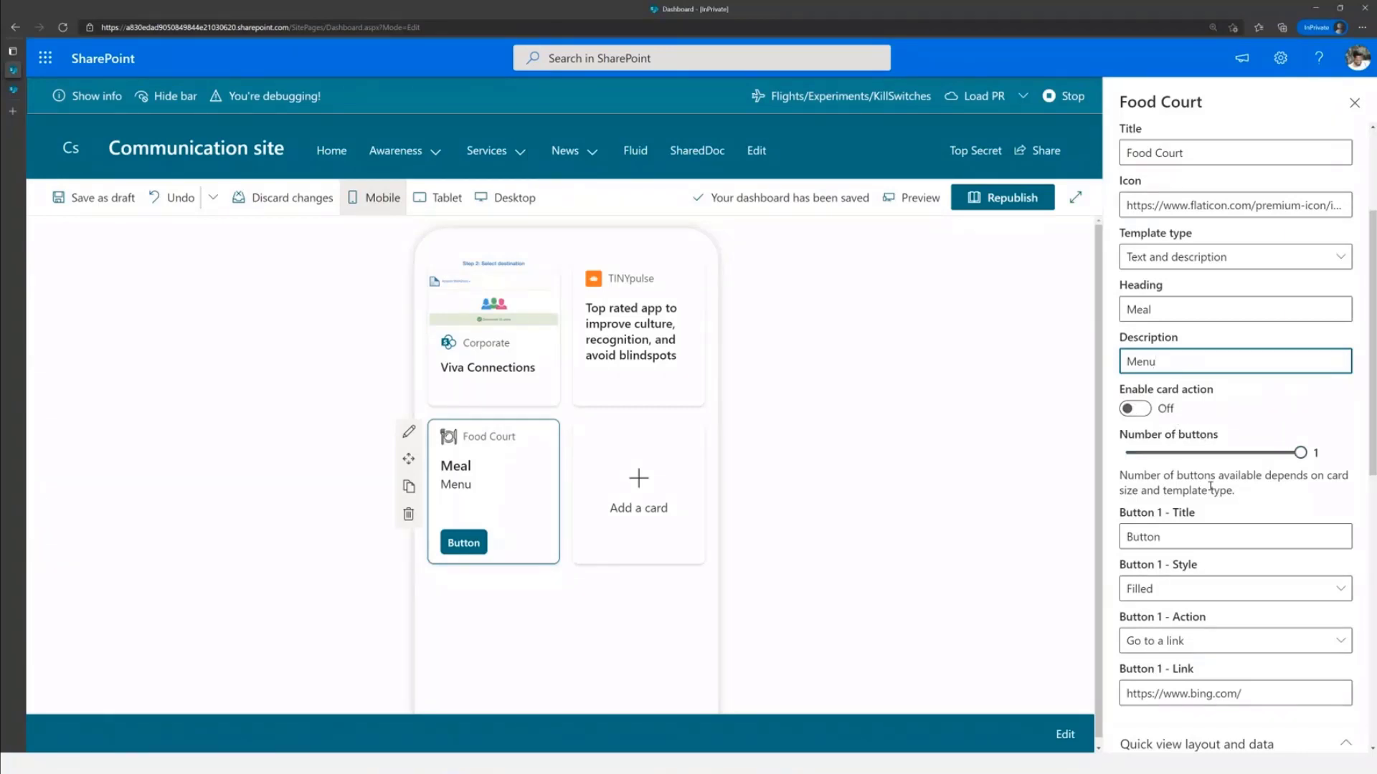
{"action": "left_click", "coordinate": [1174, 536]}
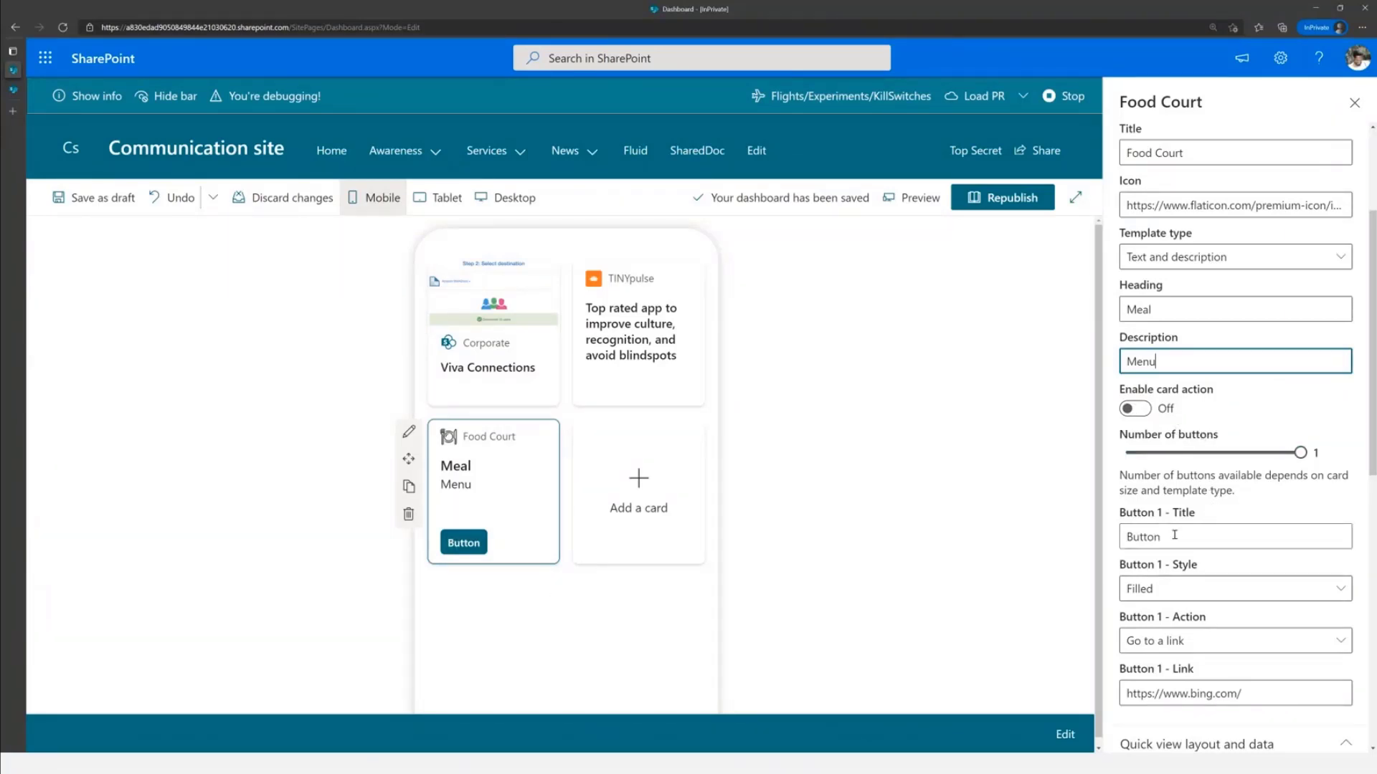
{"action": "left_click_drag", "start_coordinate": [1174, 537], "coordinate": [1134, 536]}
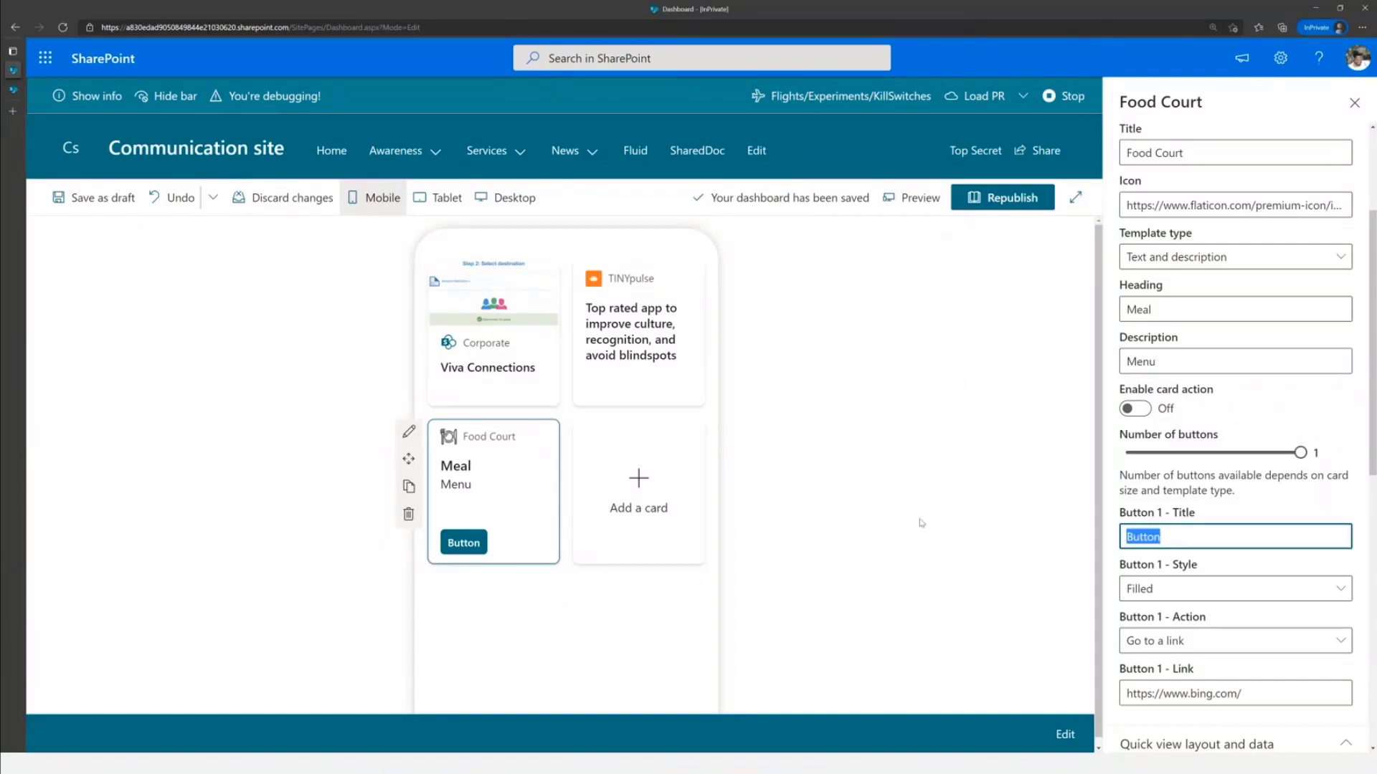
{"action": "type", "text": "View"}
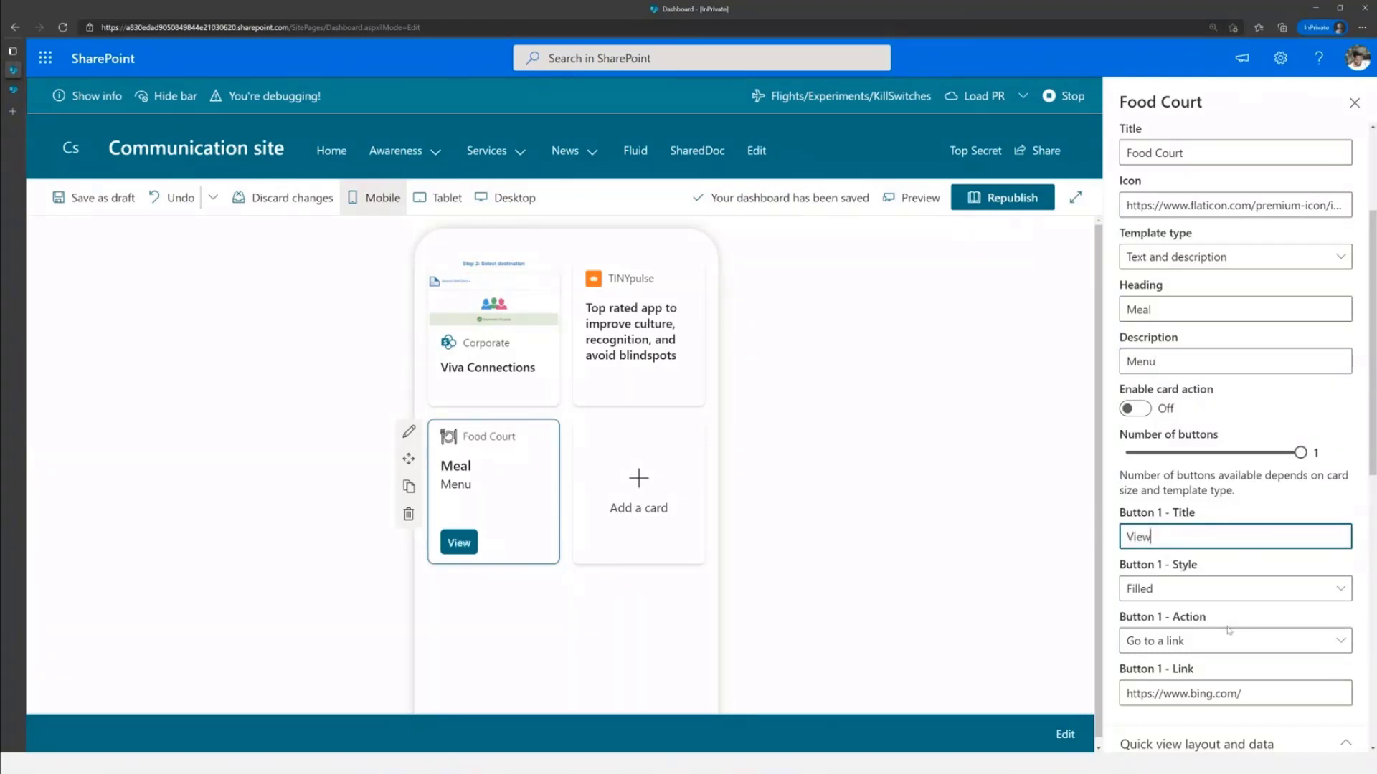
{"action": "scroll", "coordinate": [1180, 566], "scroll_direction": "down", "scroll_amount": 1}
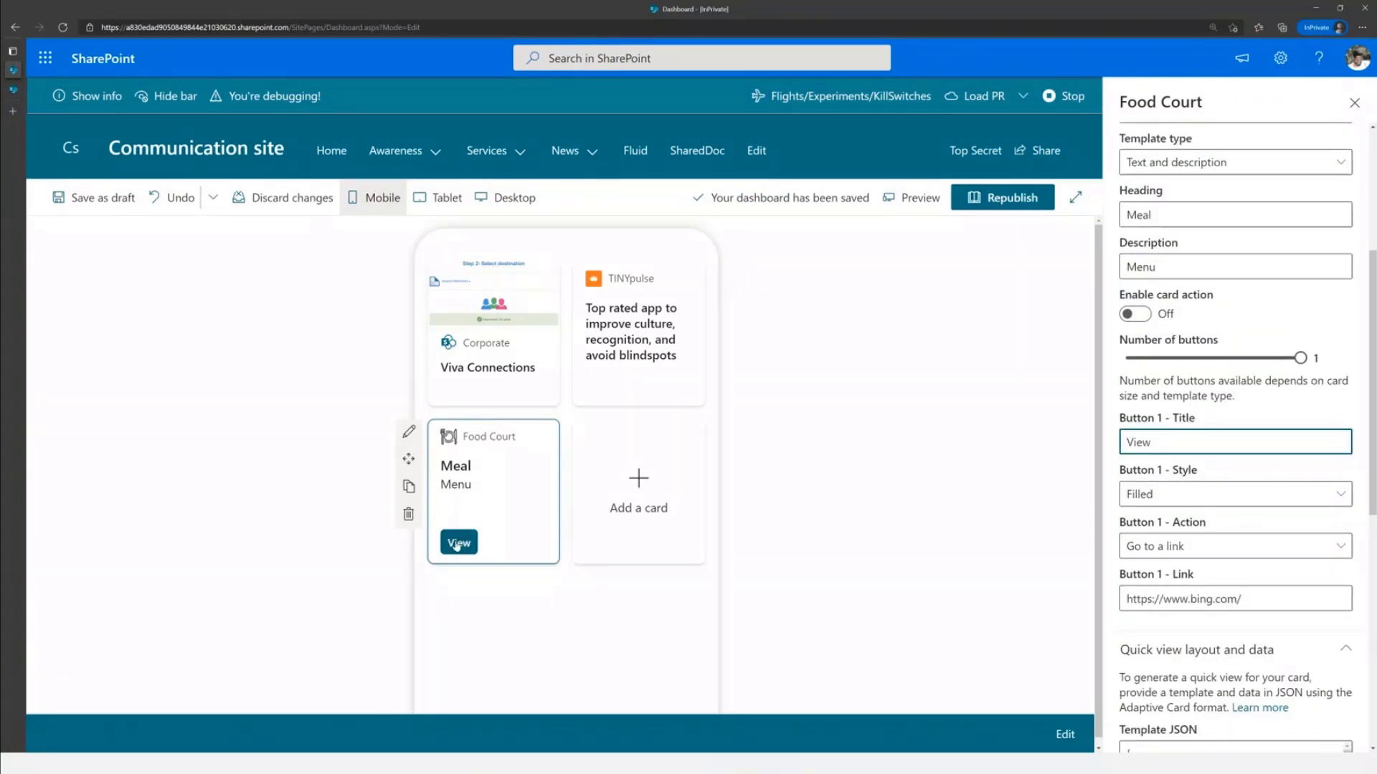
{"action": "left_click", "coordinate": [1167, 551]}
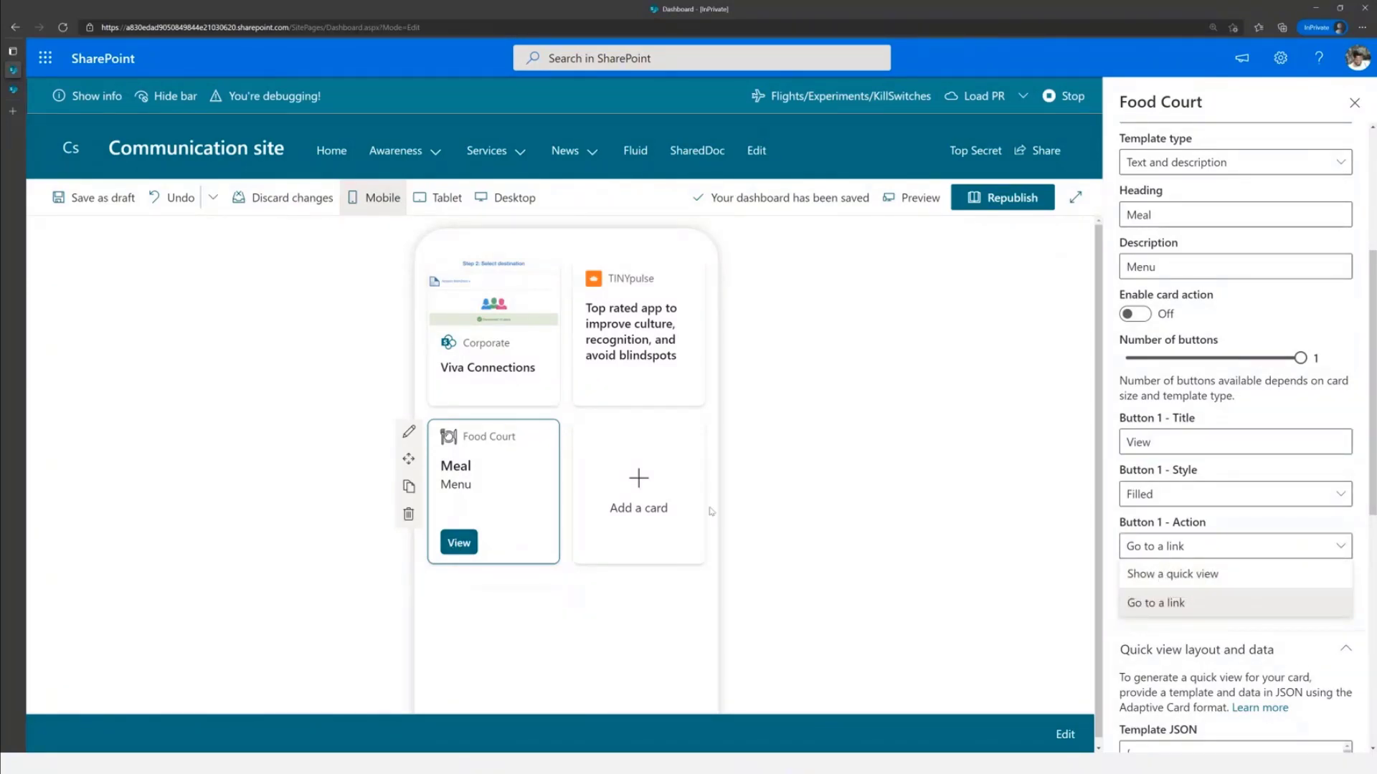
{"action": "left_click", "coordinate": [1196, 575]}
{"action": "scroll", "coordinate": [1198, 578], "scroll_direction": "down", "scroll_amount": 4}
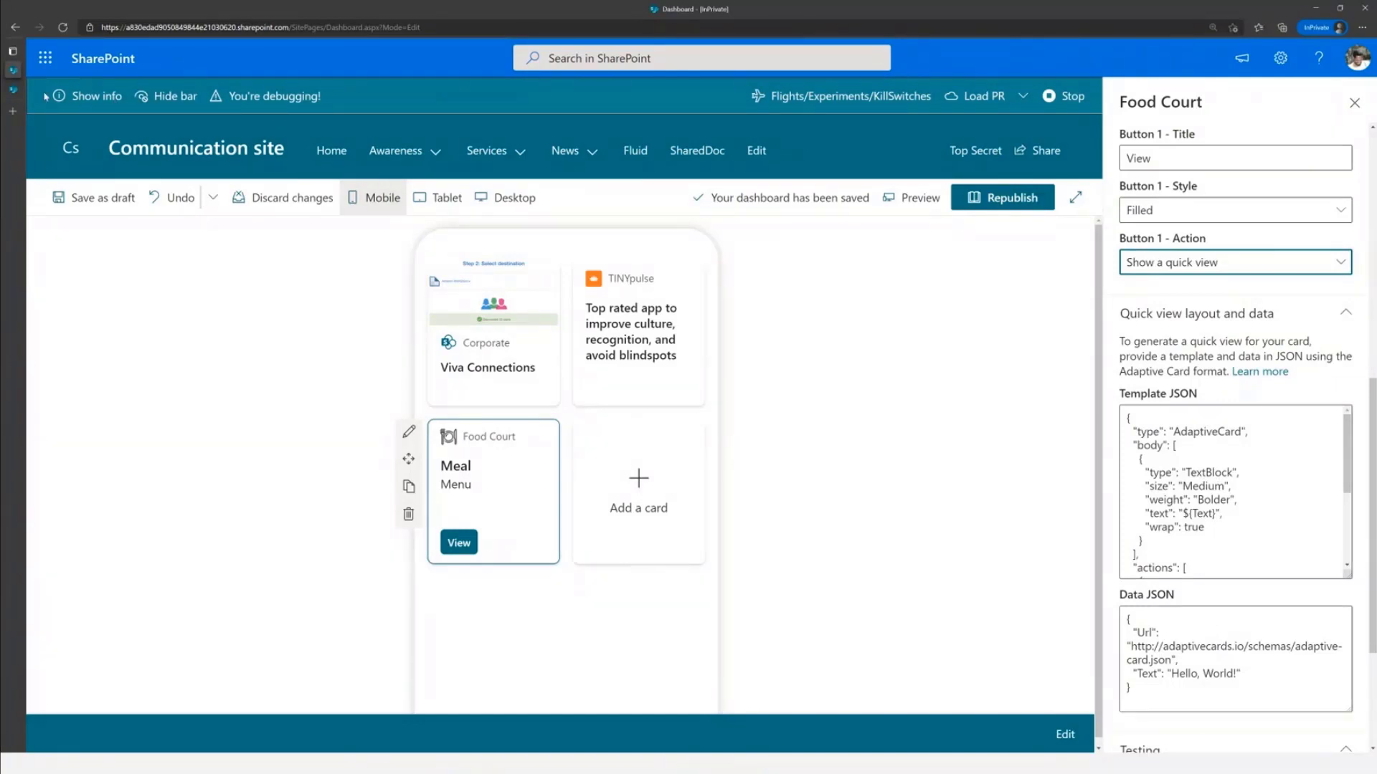
{"action": "left_click", "coordinate": [13, 111]}
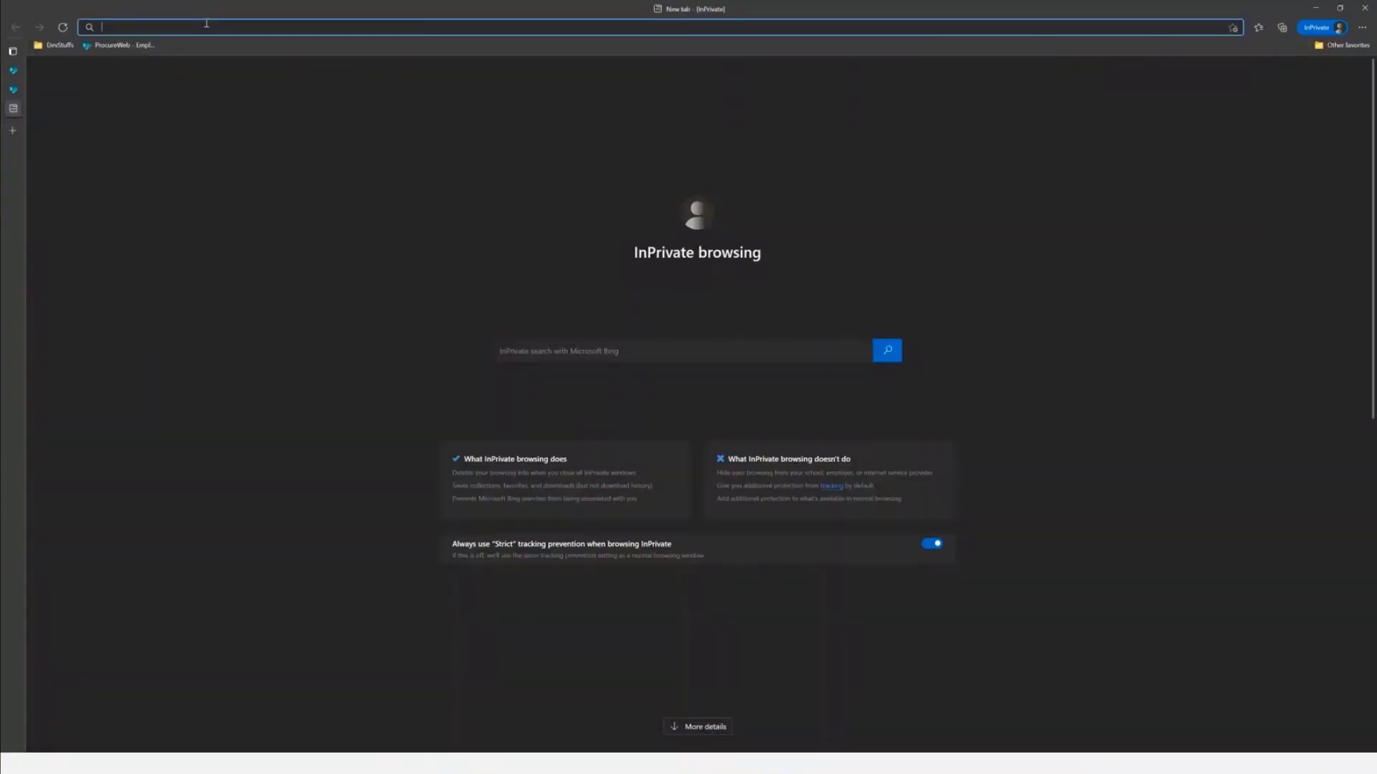
Search Bing for 'adaptive card designer' and open the Designer | Adaptive Cards site
{"action": "type", "text": "adaptive card designer"}
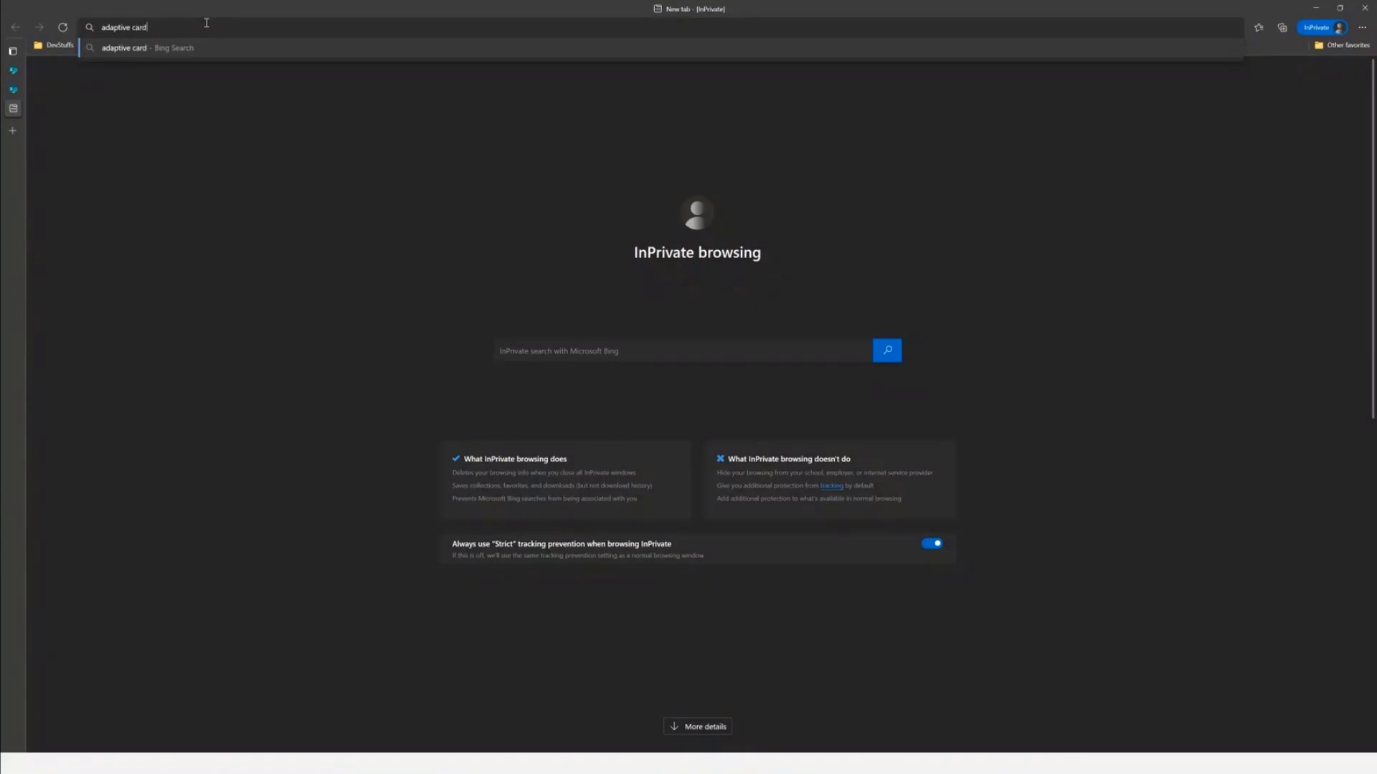
{"action": "key", "text": "Return"}
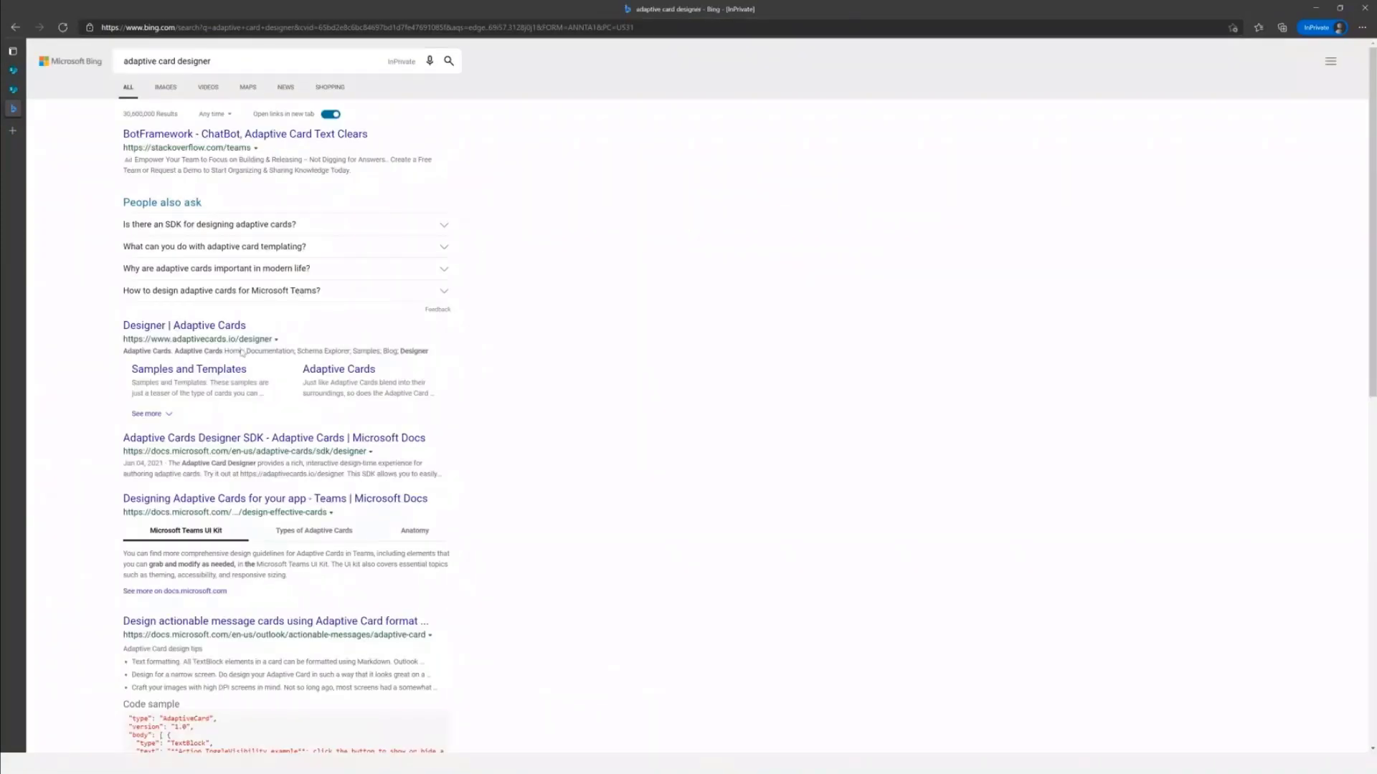
{"action": "left_click", "coordinate": [184, 325]}
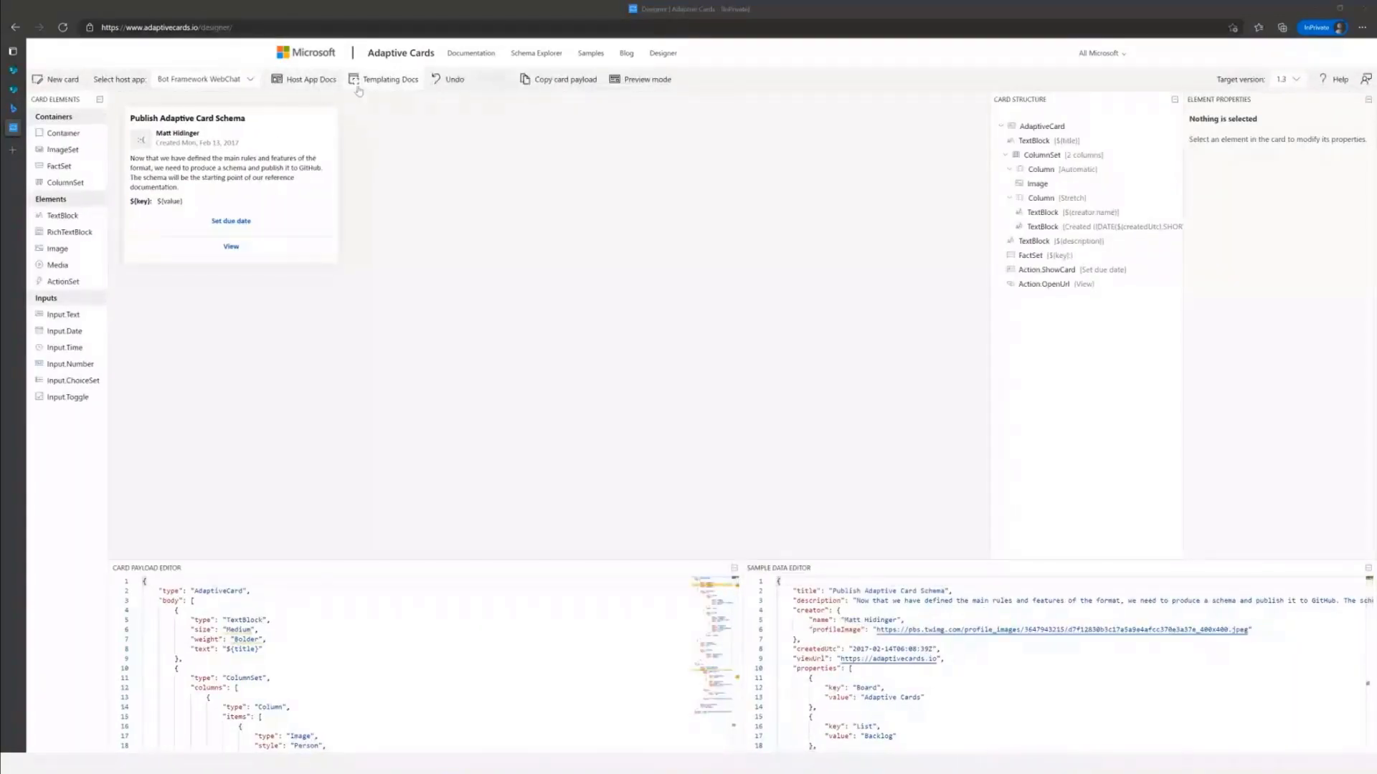
Load the Food order sample as a new card and select its entire card payload
{"action": "left_click", "coordinate": [58, 82]}
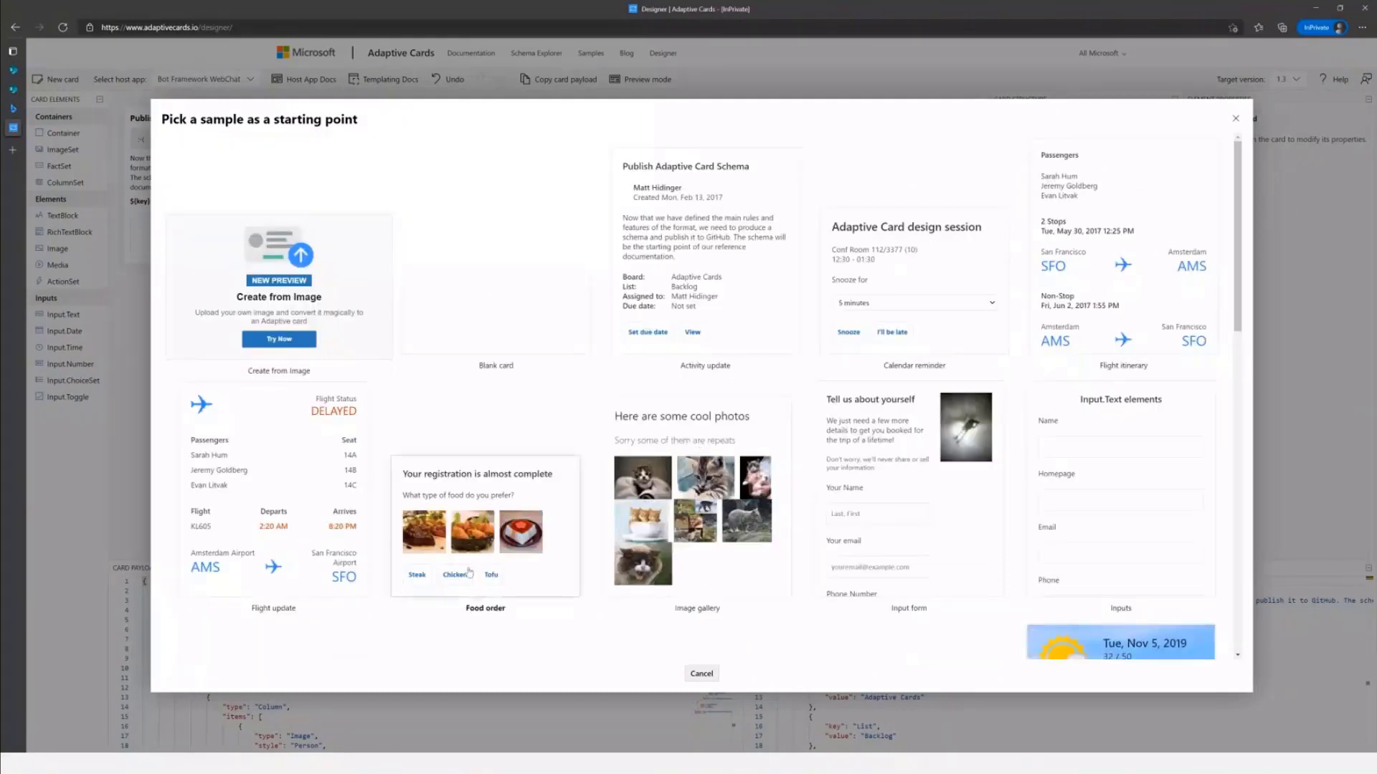
{"action": "left_click", "coordinate": [543, 575]}
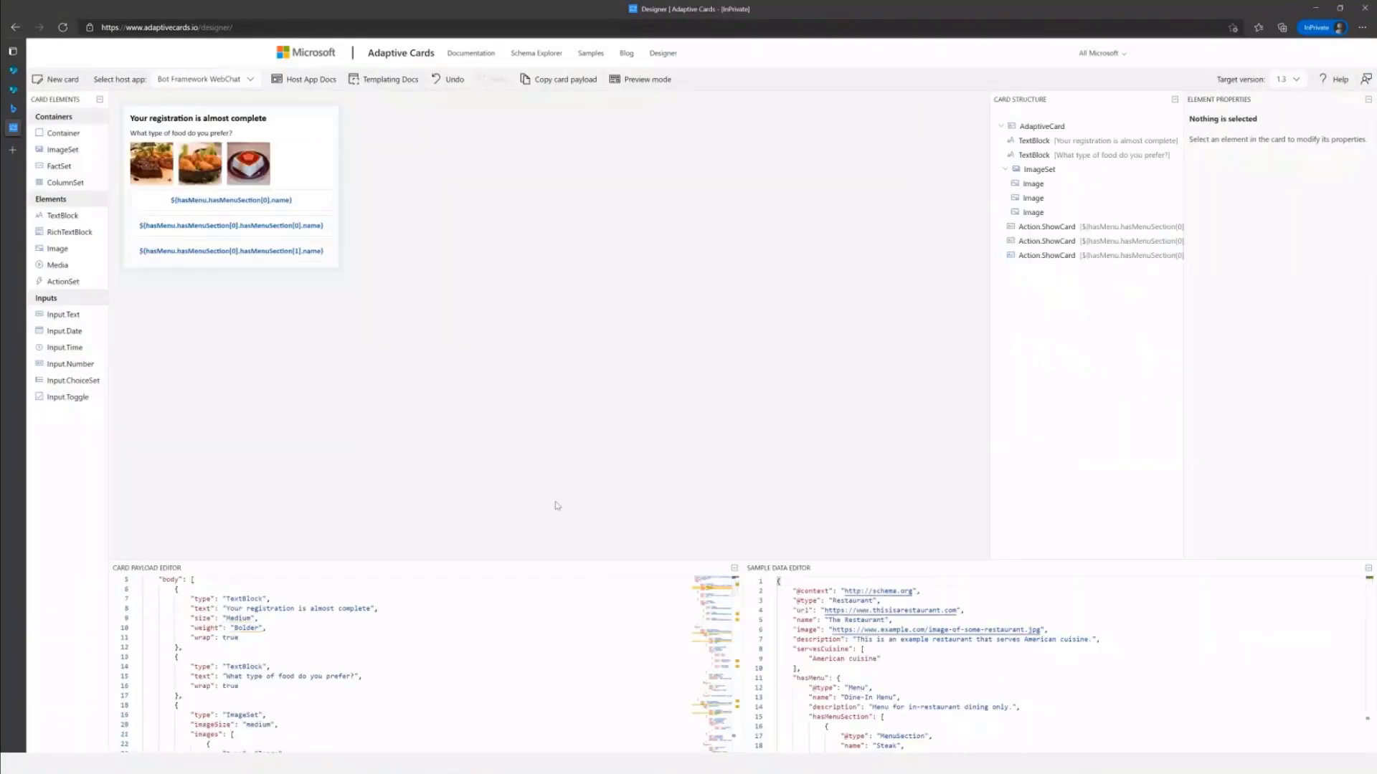
{"action": "scroll", "coordinate": [547, 677], "scroll_direction": "down", "scroll_amount": 5}
{"action": "scroll", "coordinate": [547, 677], "scroll_direction": "up", "scroll_amount": 2}
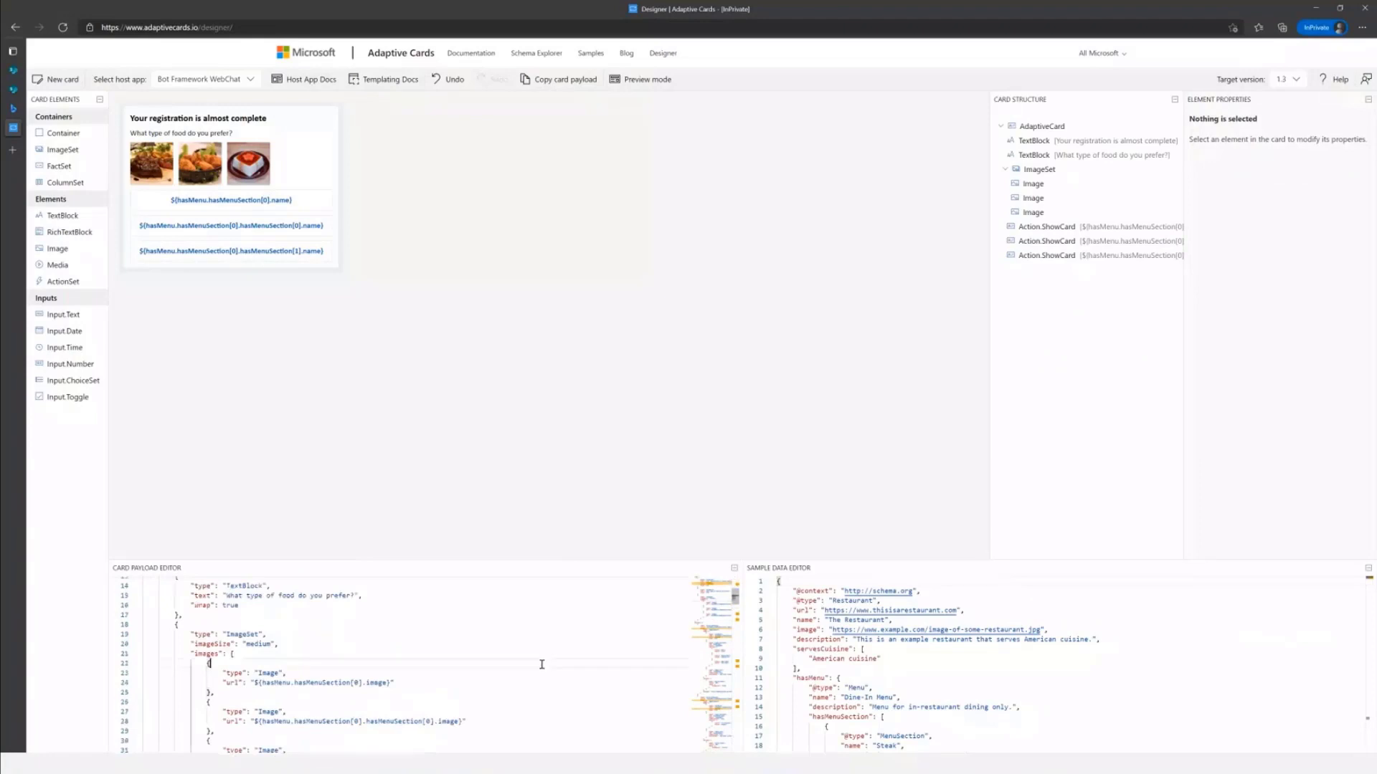
{"action": "key", "text": "ctrl+a"}
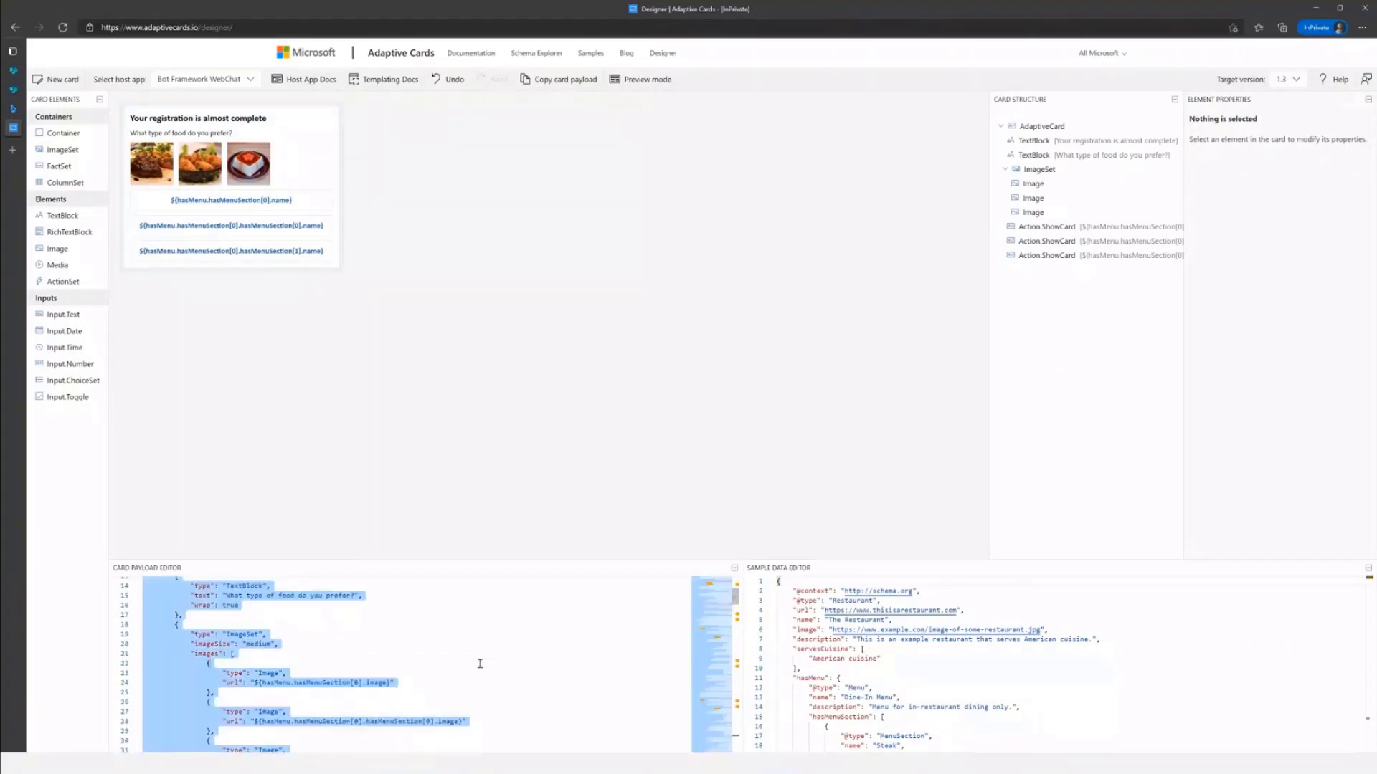
Close the Bing tab, move the designer tab beside SharePoint, and paste the payload into Template JSON
{"action": "mouse_move", "coordinate": [13, 127]}
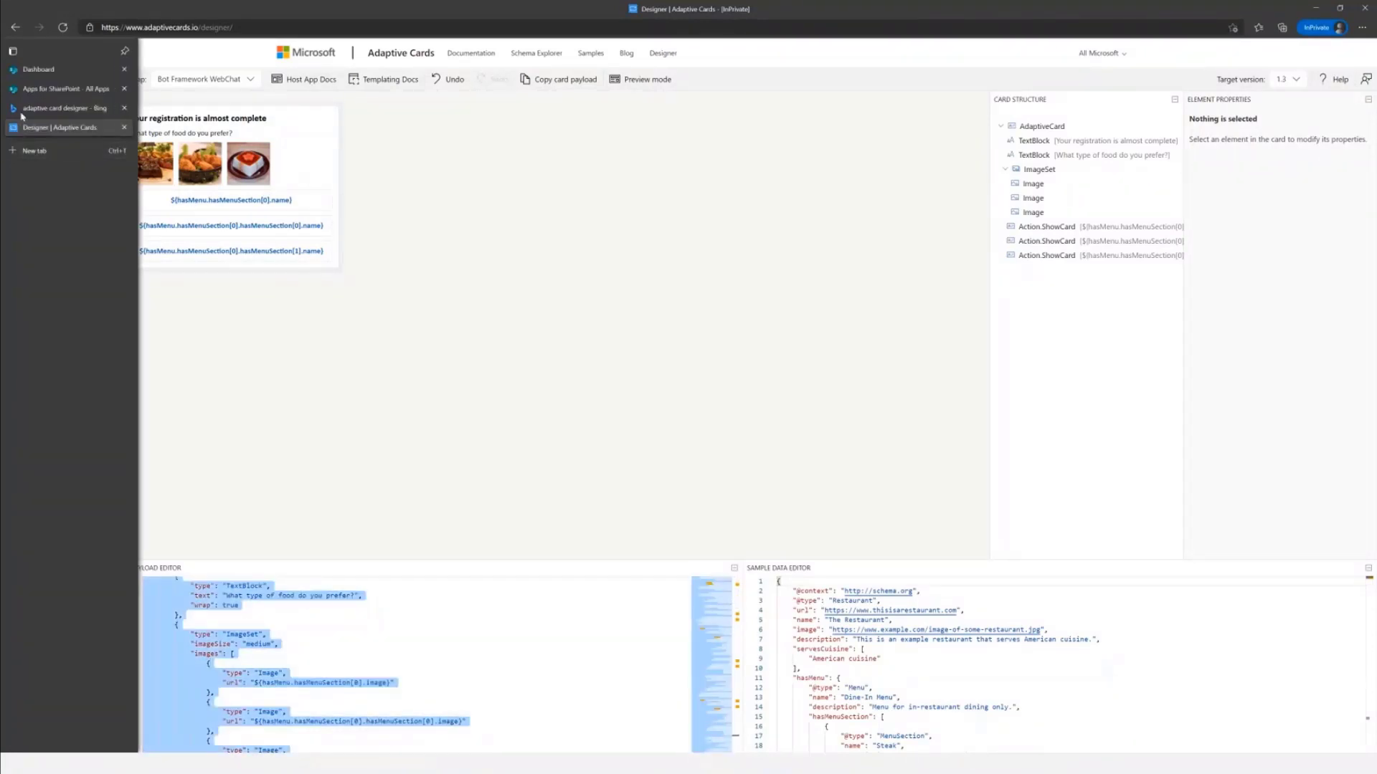
{"action": "left_click", "coordinate": [124, 108]}
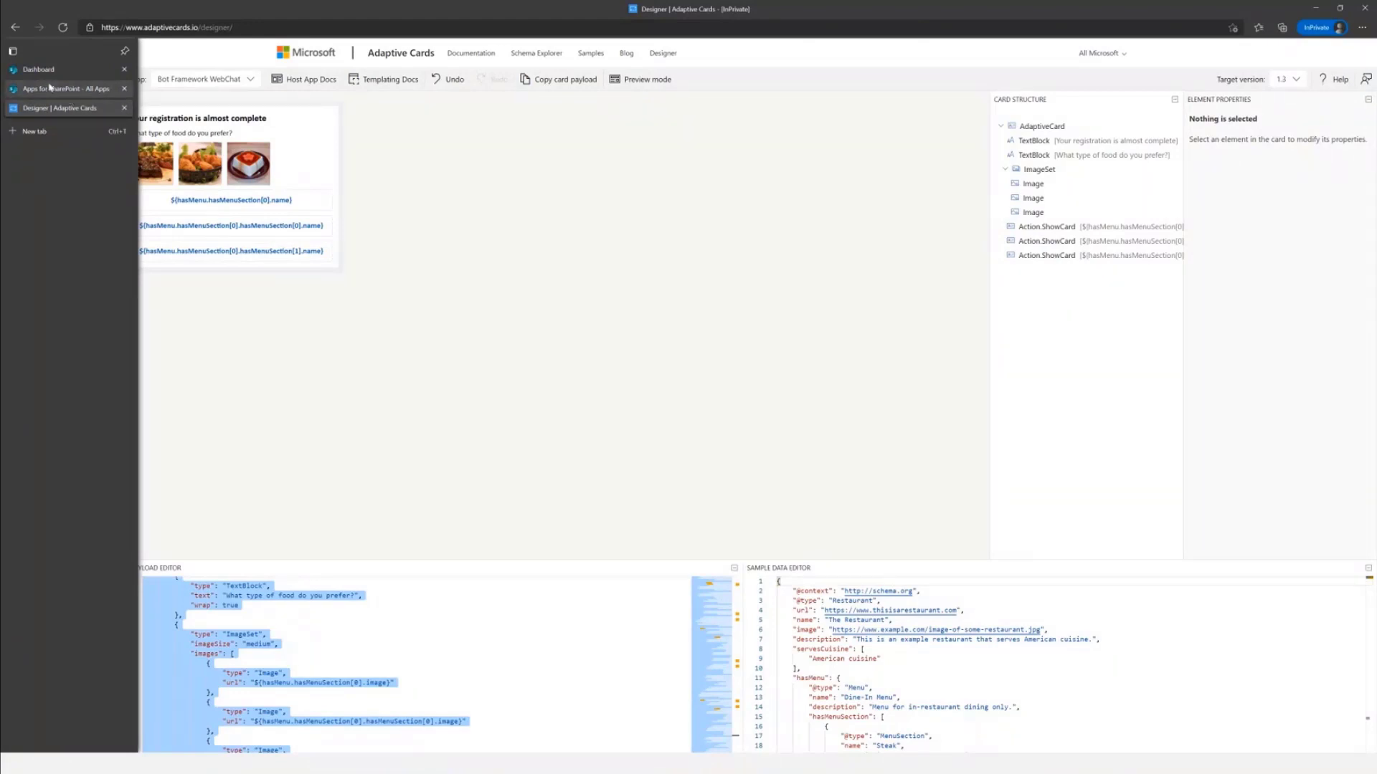
{"action": "left_click", "coordinate": [49, 89]}
{"action": "left_click", "coordinate": [40, 70]}
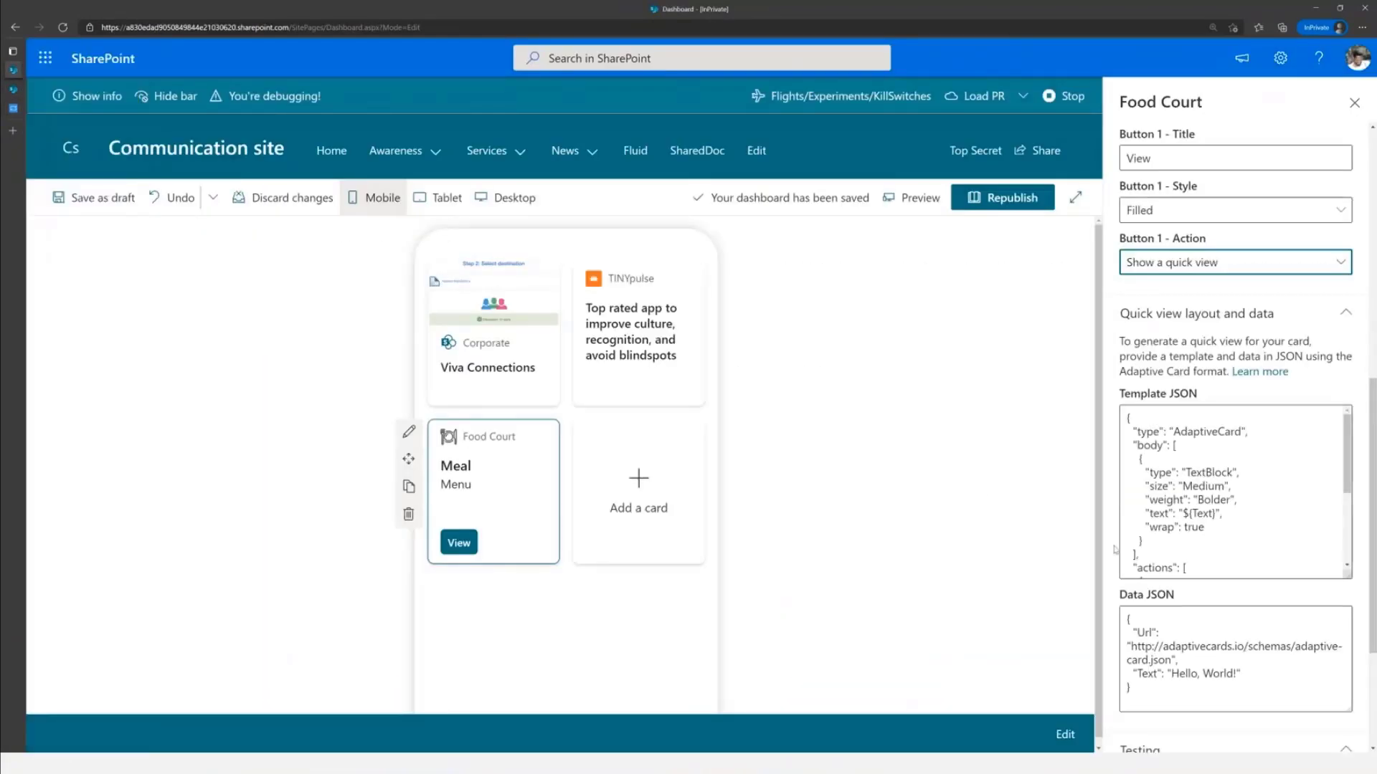
{"action": "left_click", "coordinate": [13, 89]}
{"action": "mouse_move", "coordinate": [12, 82]}
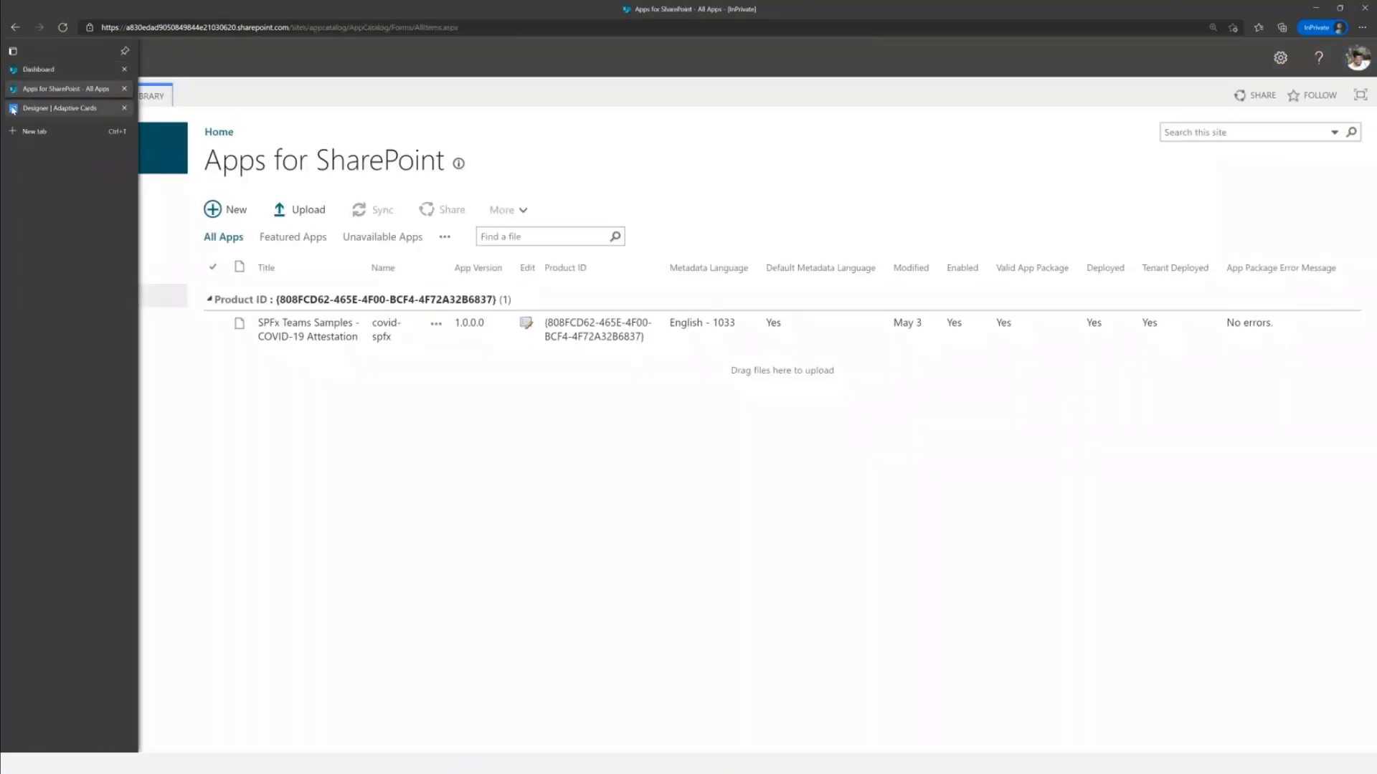
{"action": "left_click_drag", "start_coordinate": [13, 108], "coordinate": [15, 86]}
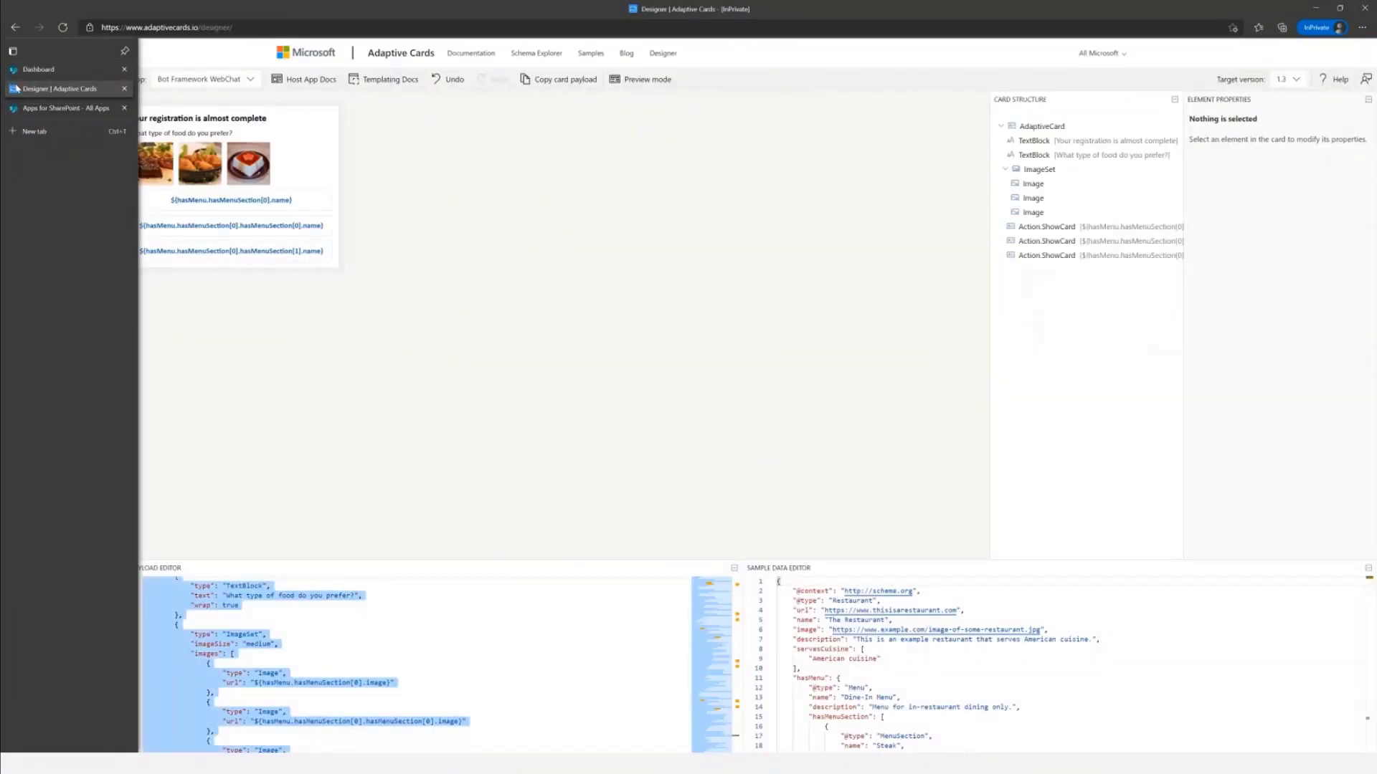
{"action": "left_click", "coordinate": [22, 70]}
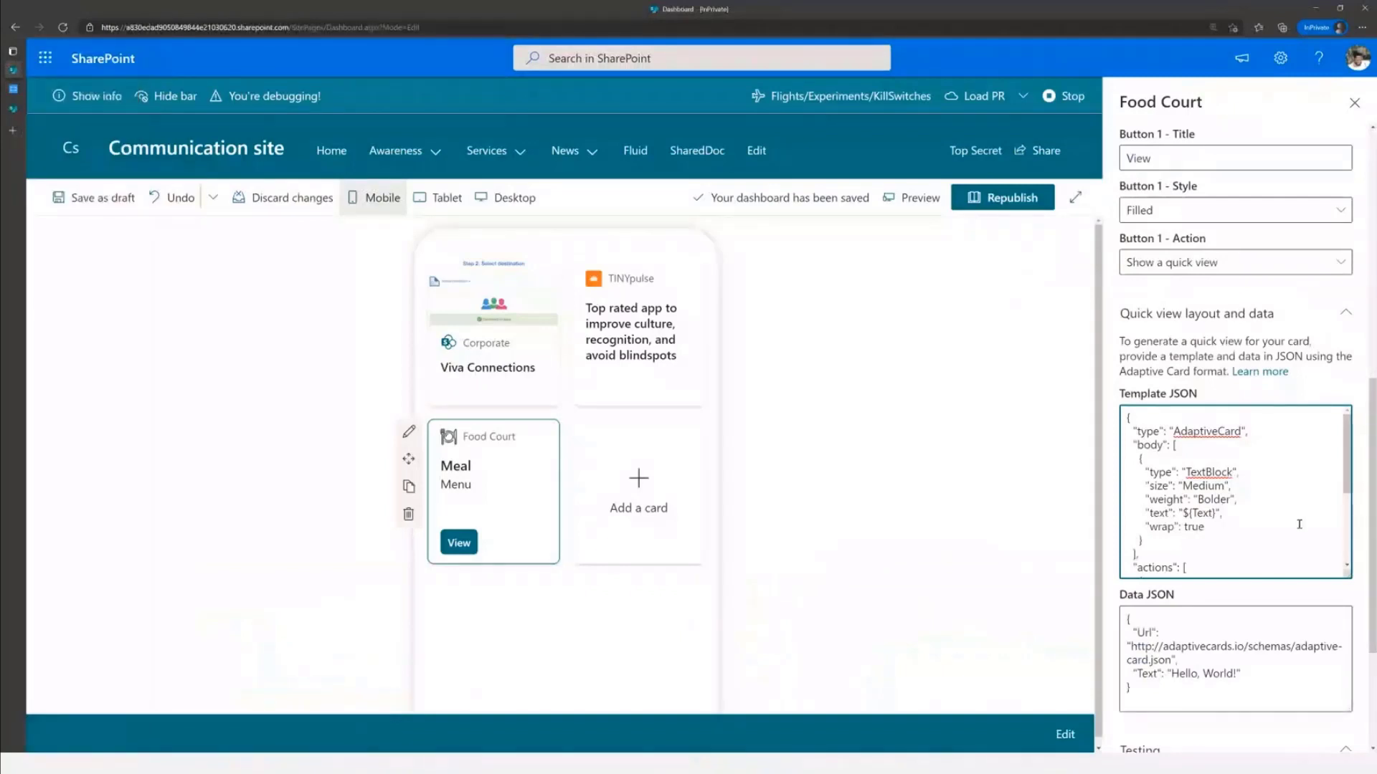
{"action": "key", "text": "ctrl+a"}
{"action": "key", "text": "ctrl+v"}
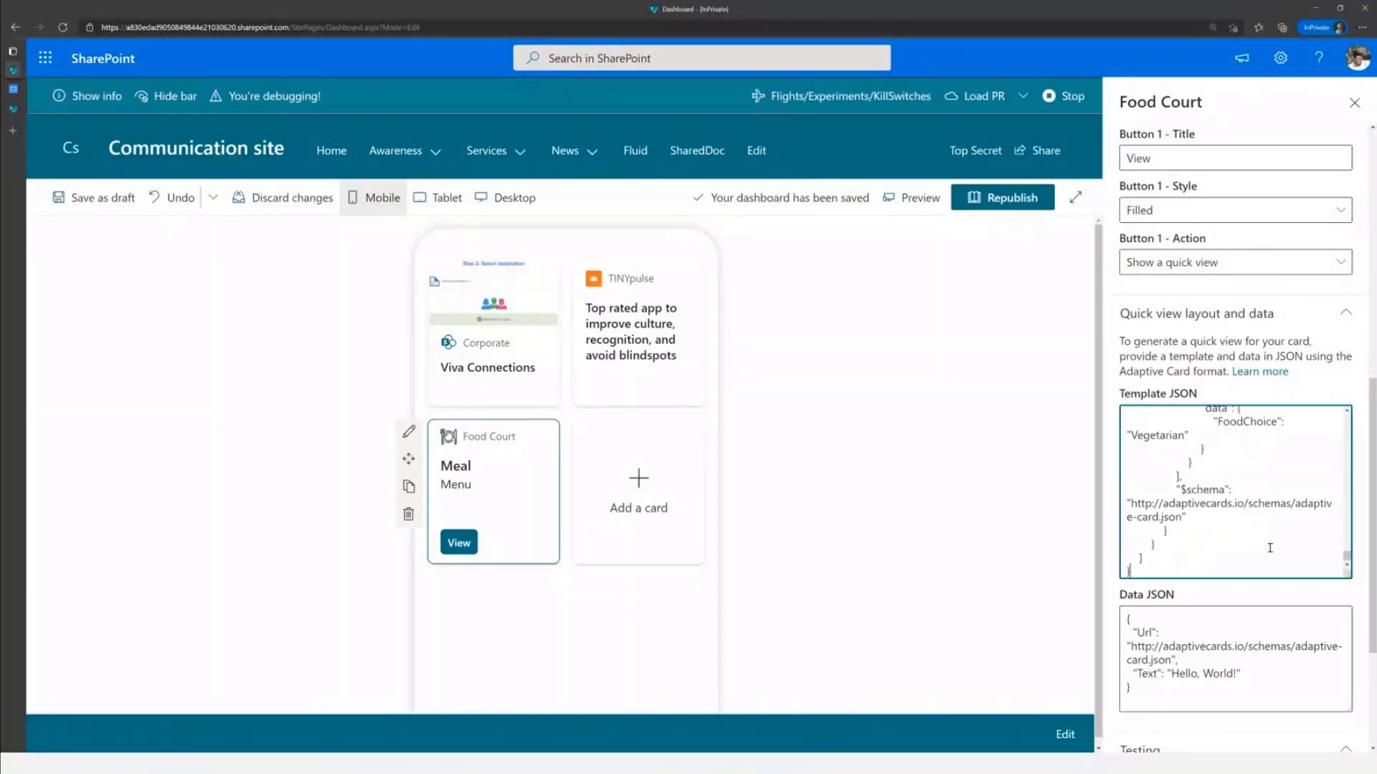
Copy the designer's sample data and paste it over the quick view's Data JSON
{"action": "left_click", "coordinate": [13, 89]}
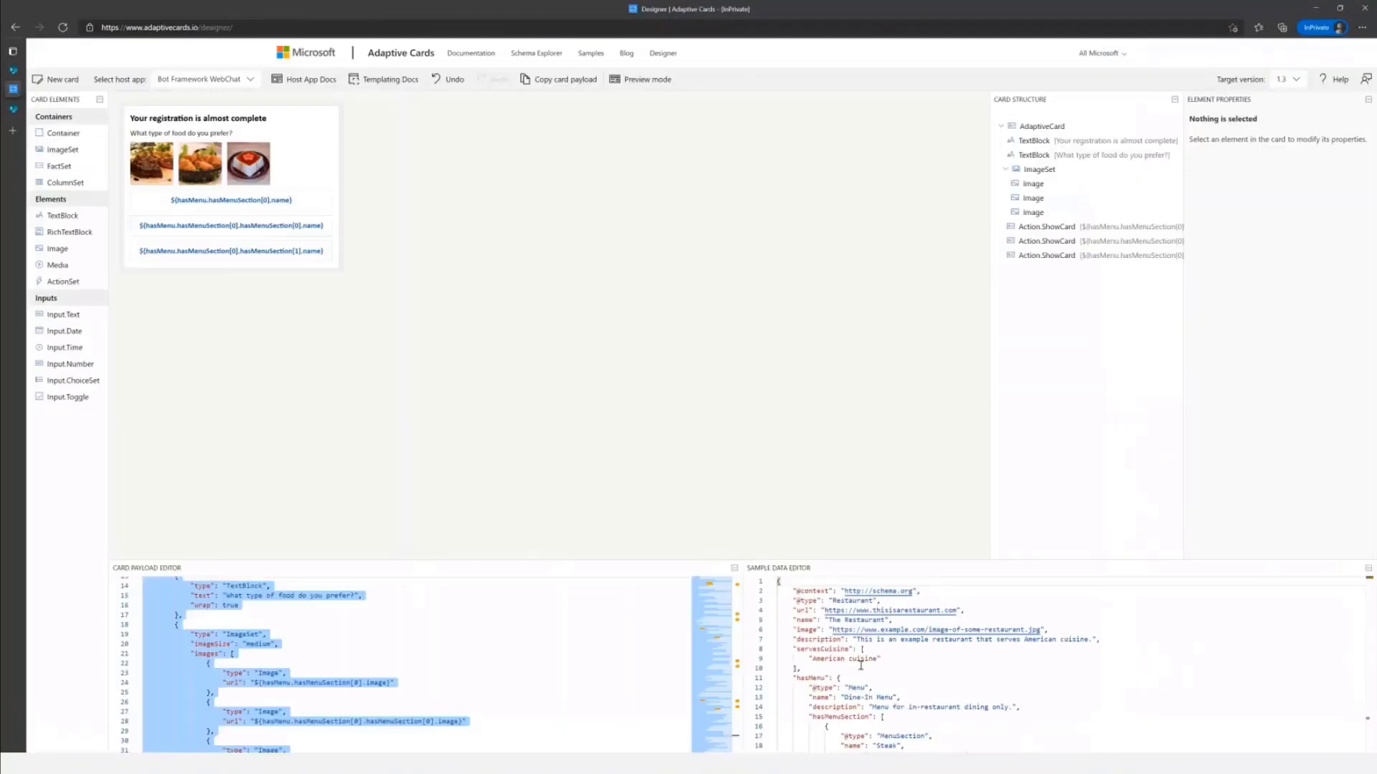
{"action": "left_click", "coordinate": [1021, 667]}
{"action": "key", "text": "ctrl+a"}
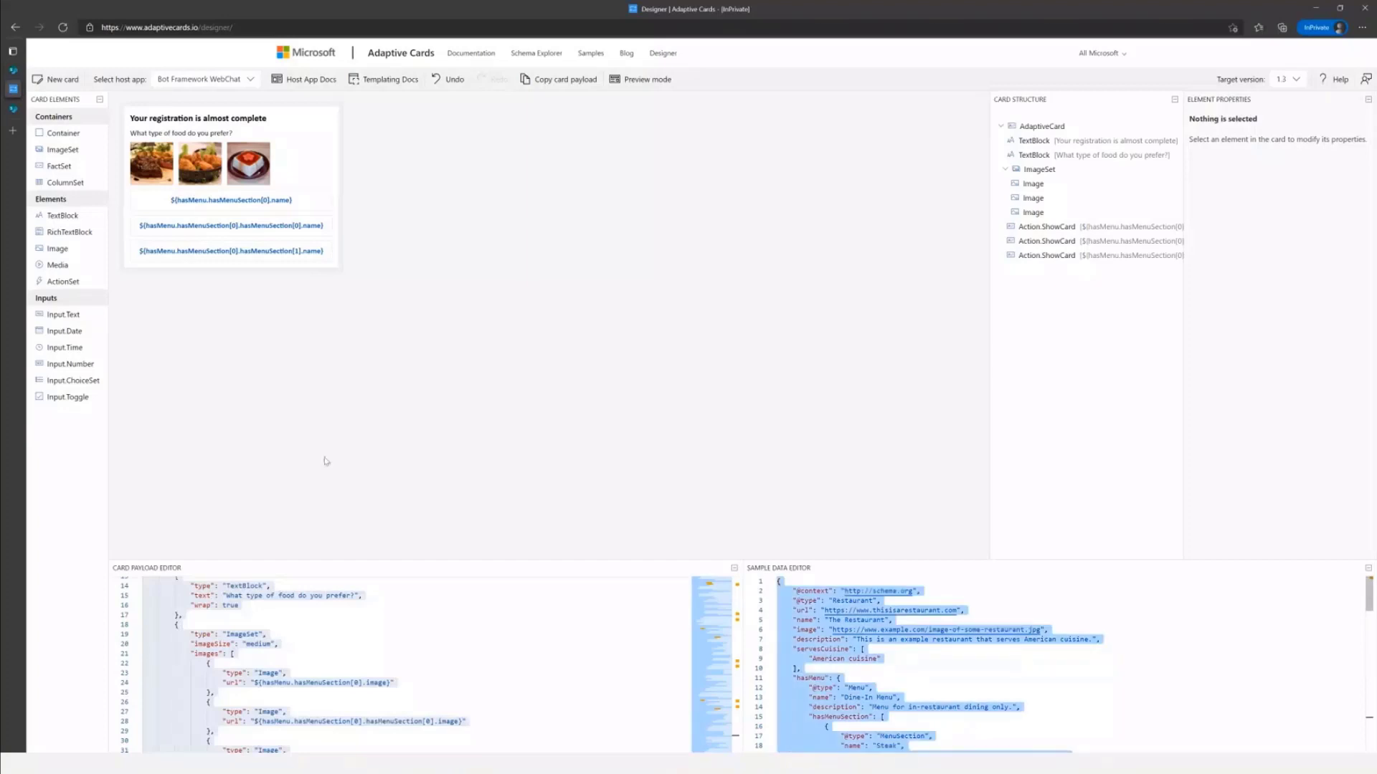
{"action": "left_click", "coordinate": [10, 71]}
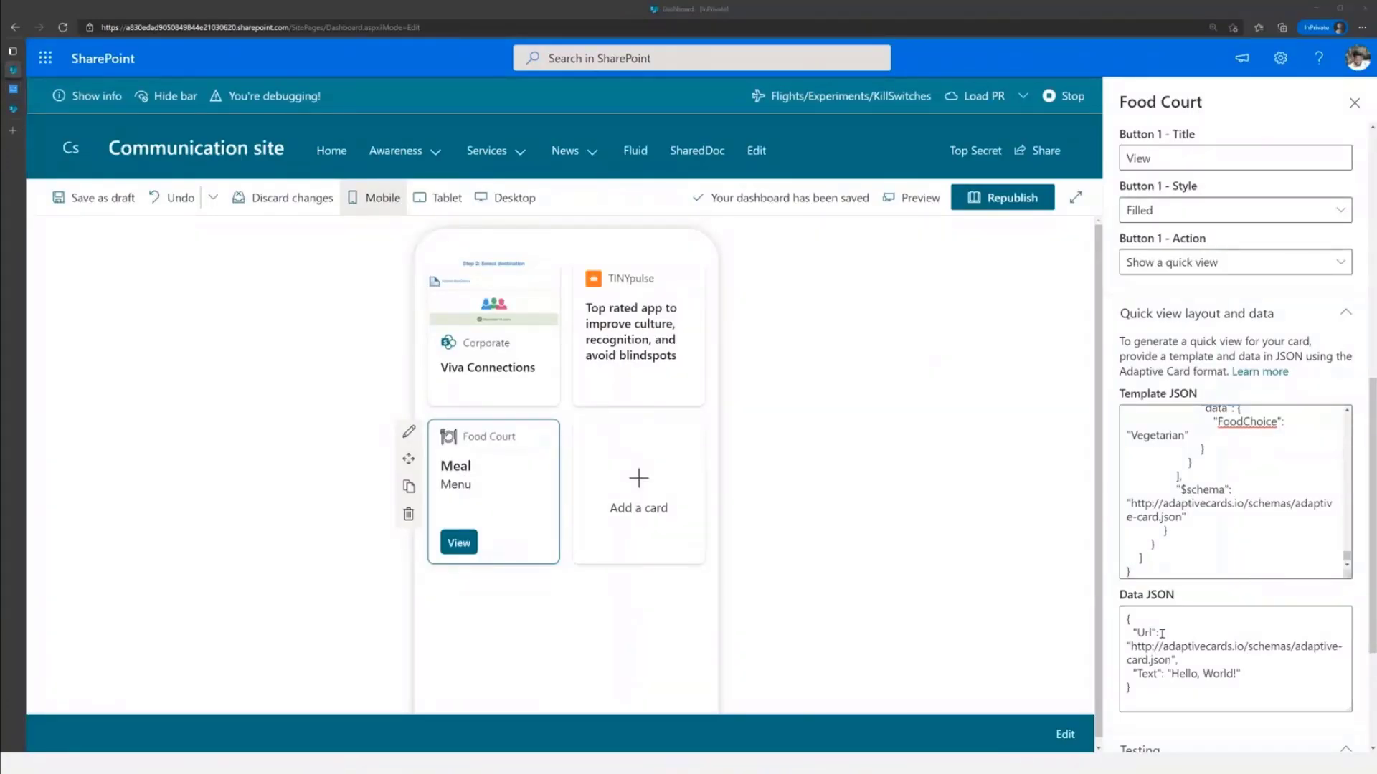
{"action": "left_click", "coordinate": [1207, 664]}
{"action": "key", "text": "ctrl+a"}
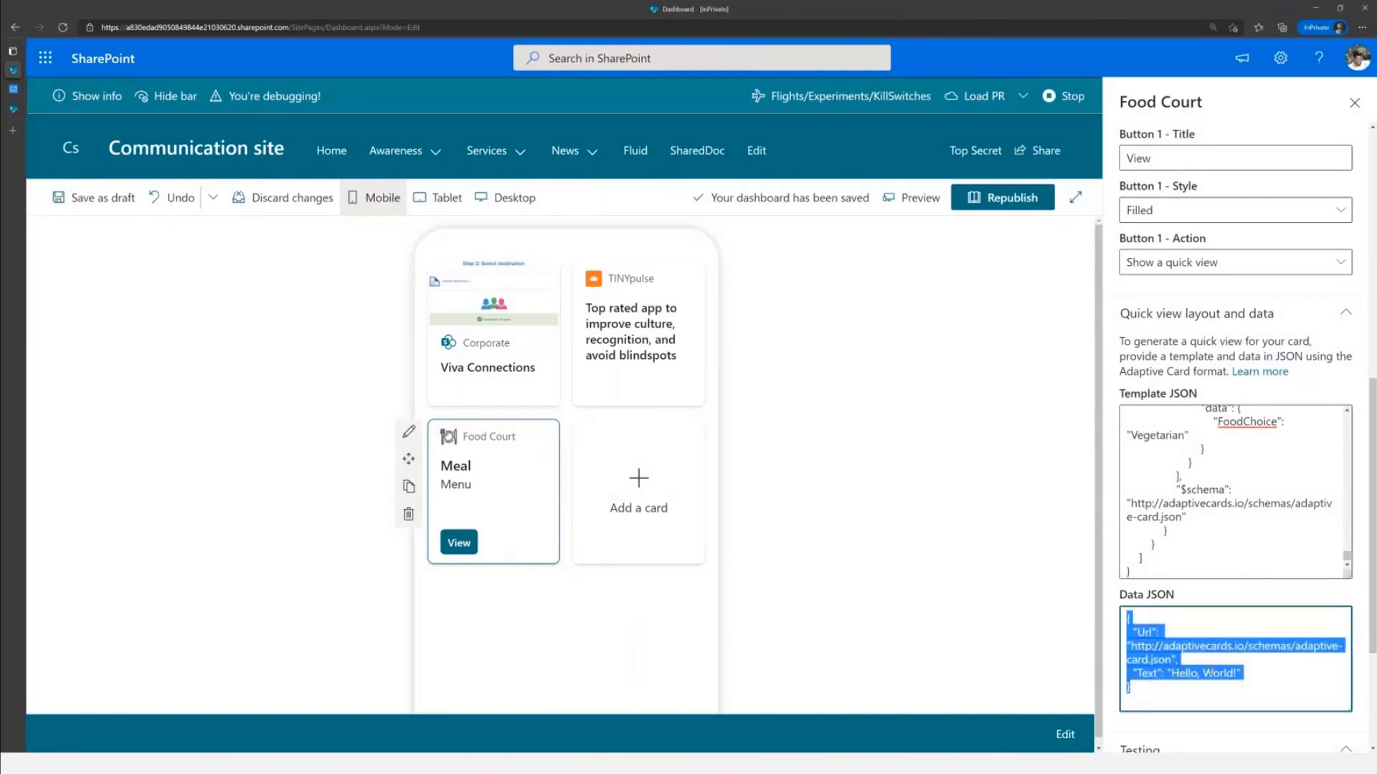
{"action": "key", "text": "ctrl+v"}
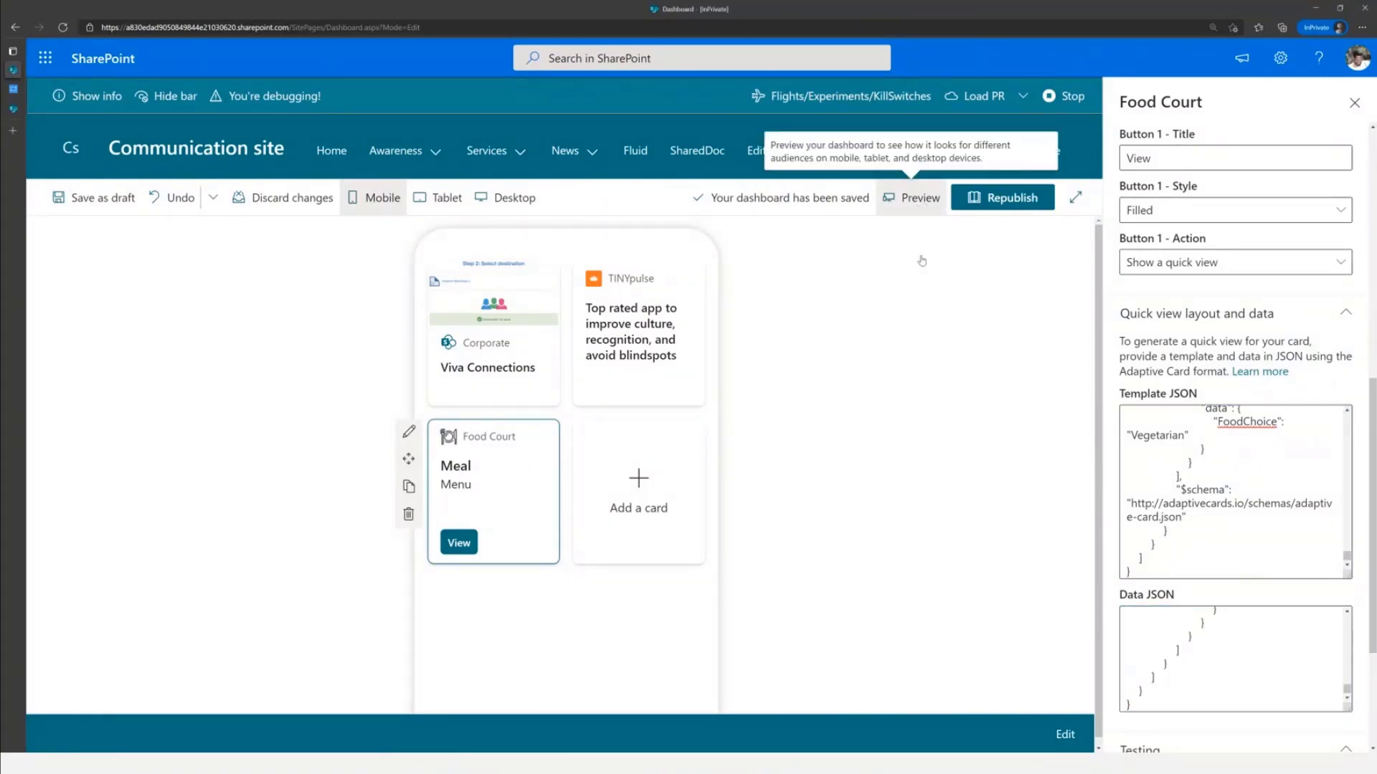
Preview on mobile, open the Food Court quick view, choose Chicken, then close the preview
{"action": "left_click", "coordinate": [911, 197]}
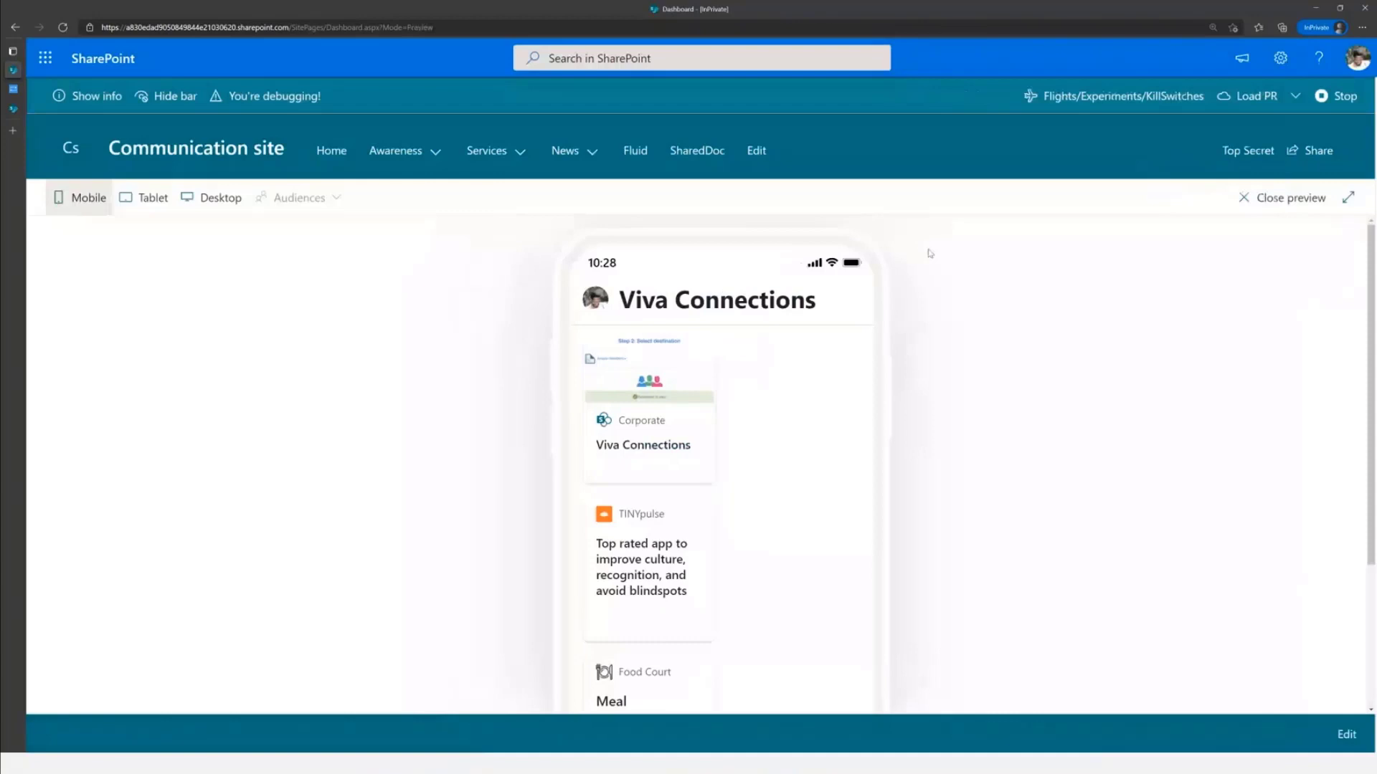
{"action": "scroll", "coordinate": [931, 253], "scroll_direction": "down", "scroll_amount": 3}
{"action": "left_click", "coordinate": [615, 570]}
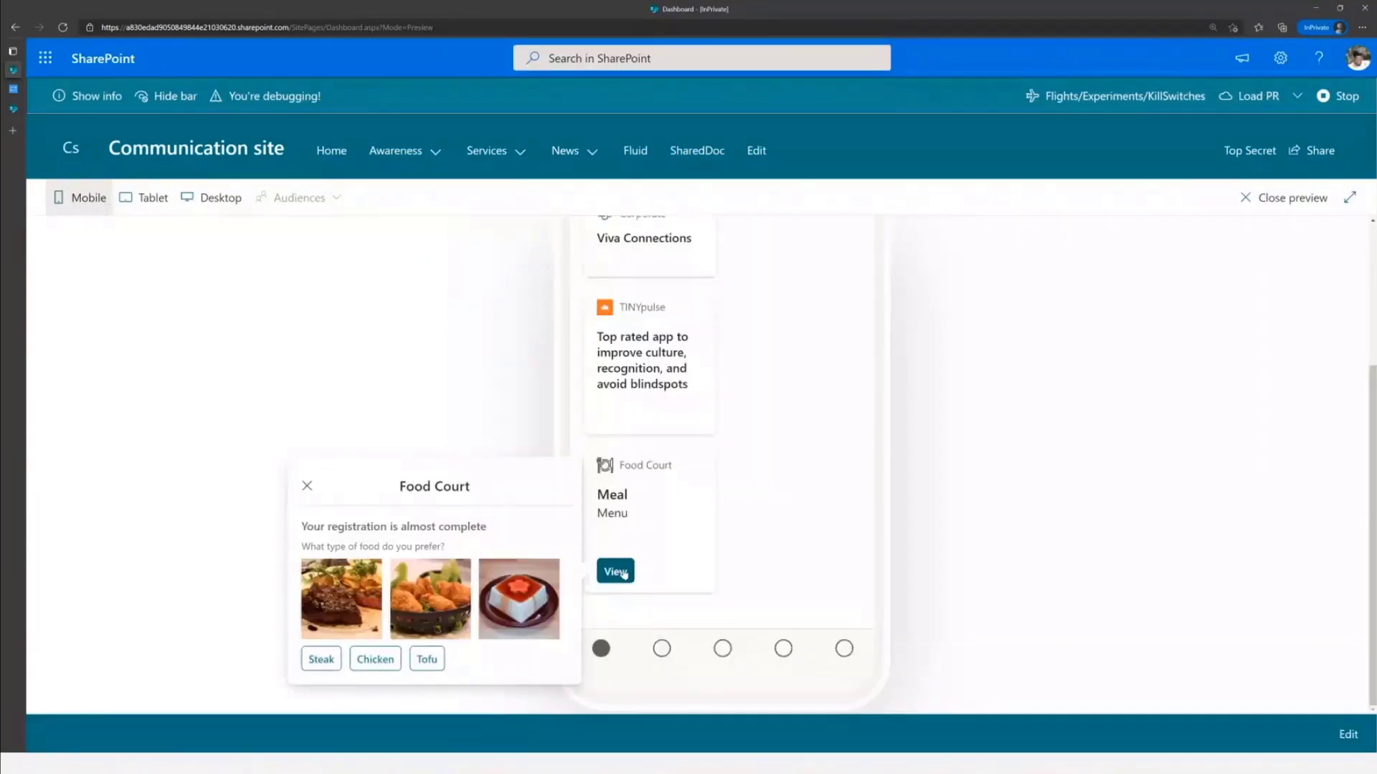
{"action": "left_click", "coordinate": [378, 662]}
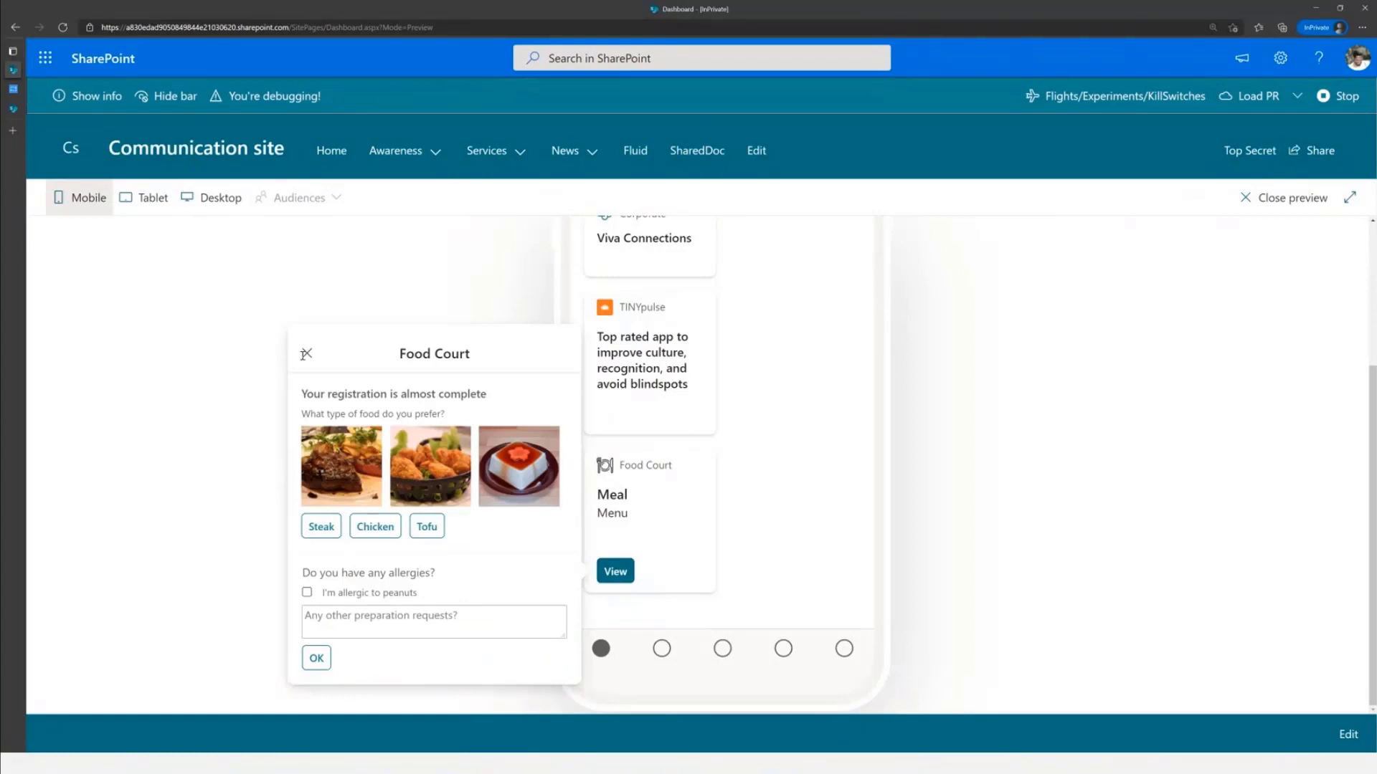
{"action": "left_click", "coordinate": [13, 89]}
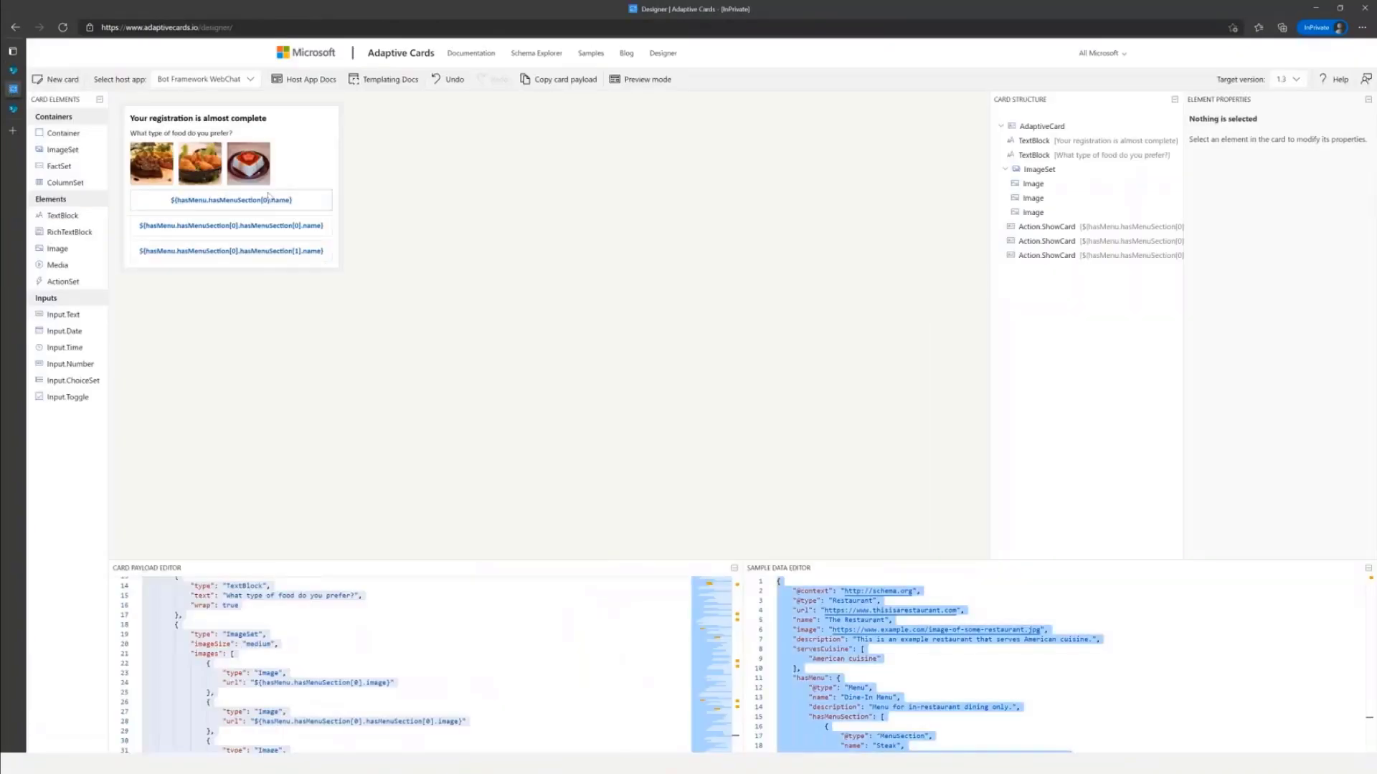
{"action": "left_click", "coordinate": [13, 70]}
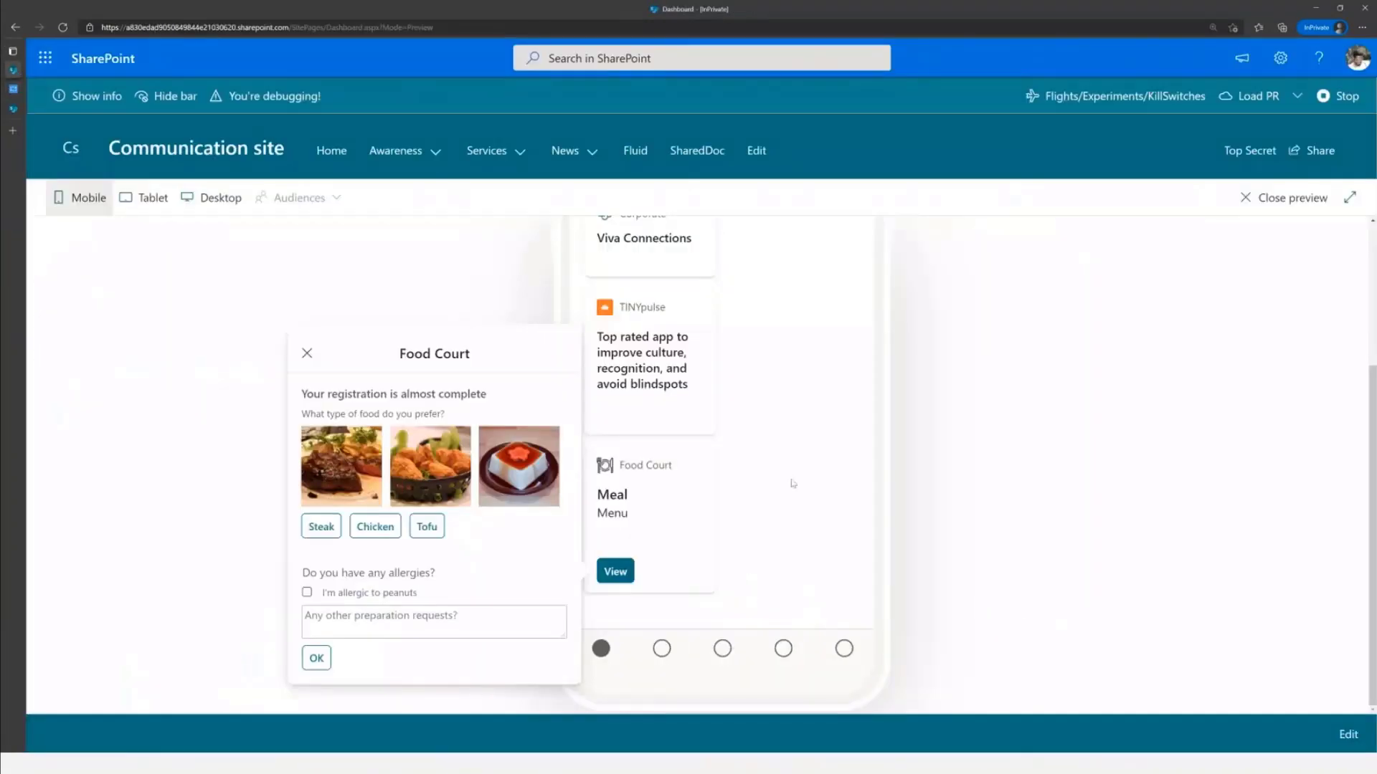
{"action": "left_click", "coordinate": [841, 507]}
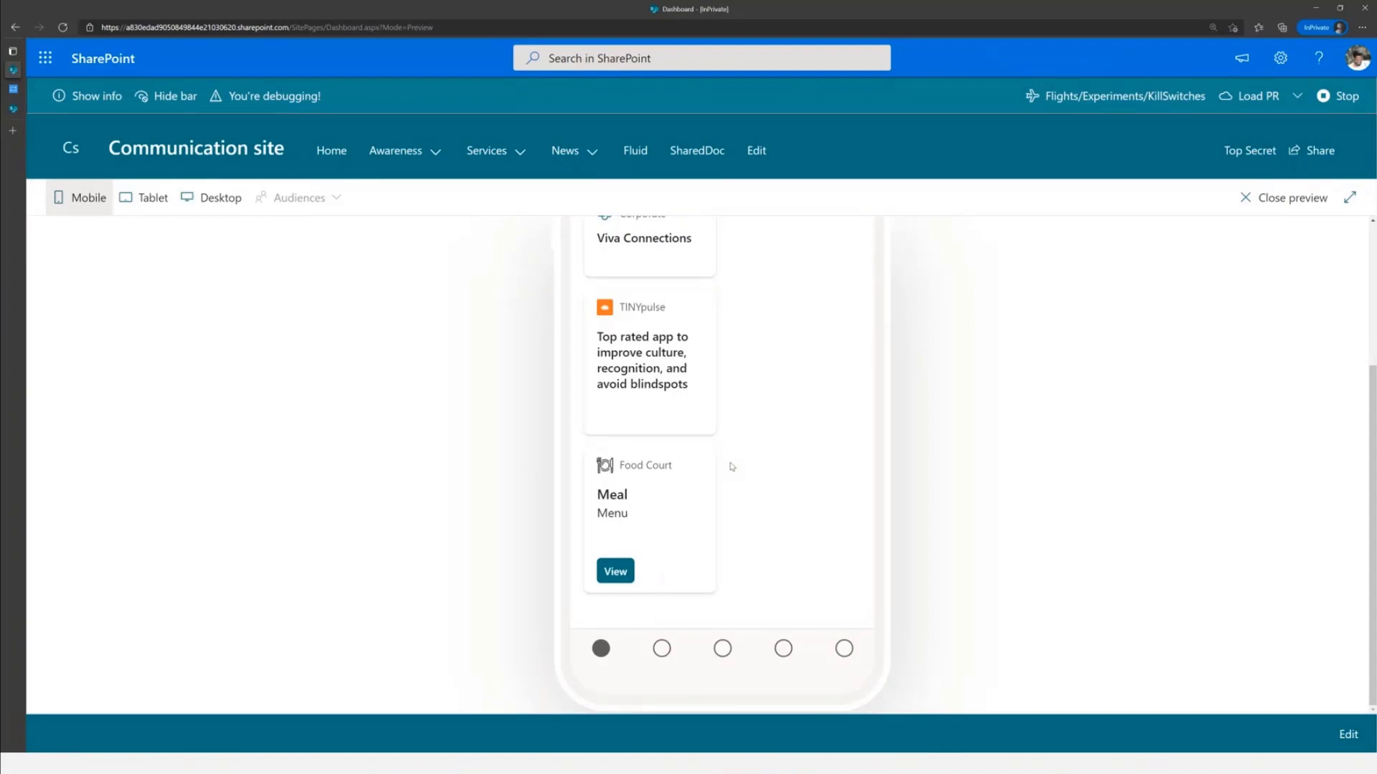
{"action": "scroll", "coordinate": [731, 467], "scroll_direction": "up", "scroll_amount": 3}
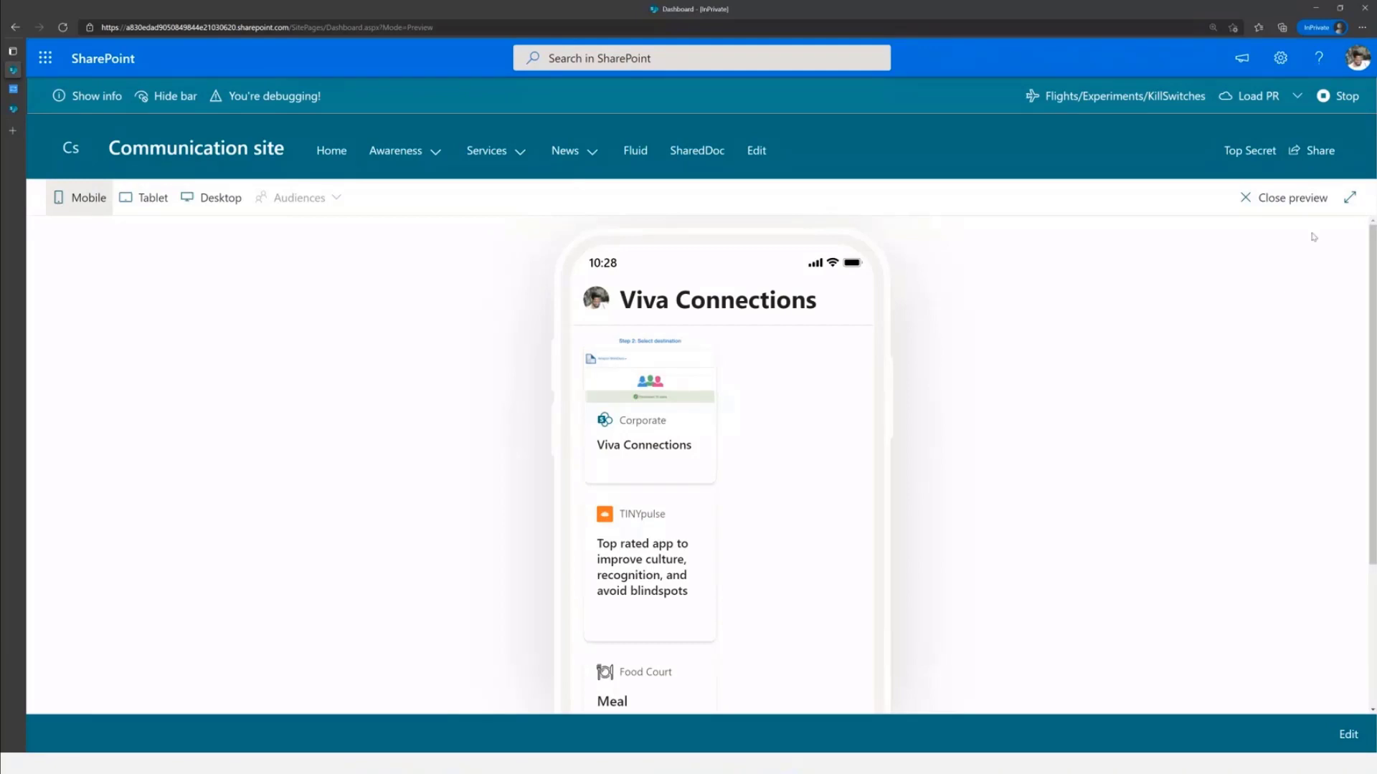
{"action": "left_click", "coordinate": [1297, 204]}
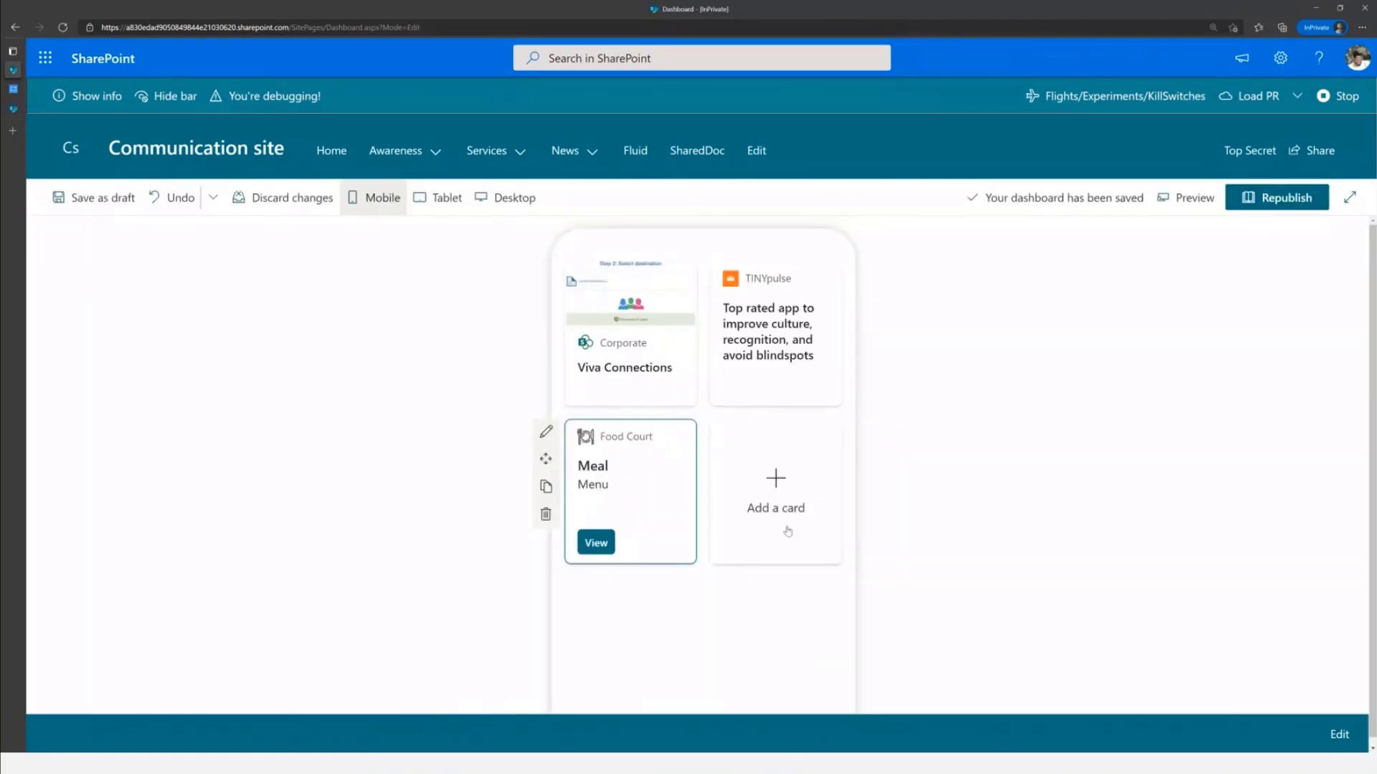
Target the Food Court card to Test Group Members via a 'test' search, then preview
{"action": "left_click", "coordinate": [546, 432]}
{"action": "scroll", "coordinate": [1341, 481], "scroll_direction": "down", "scroll_amount": 5}
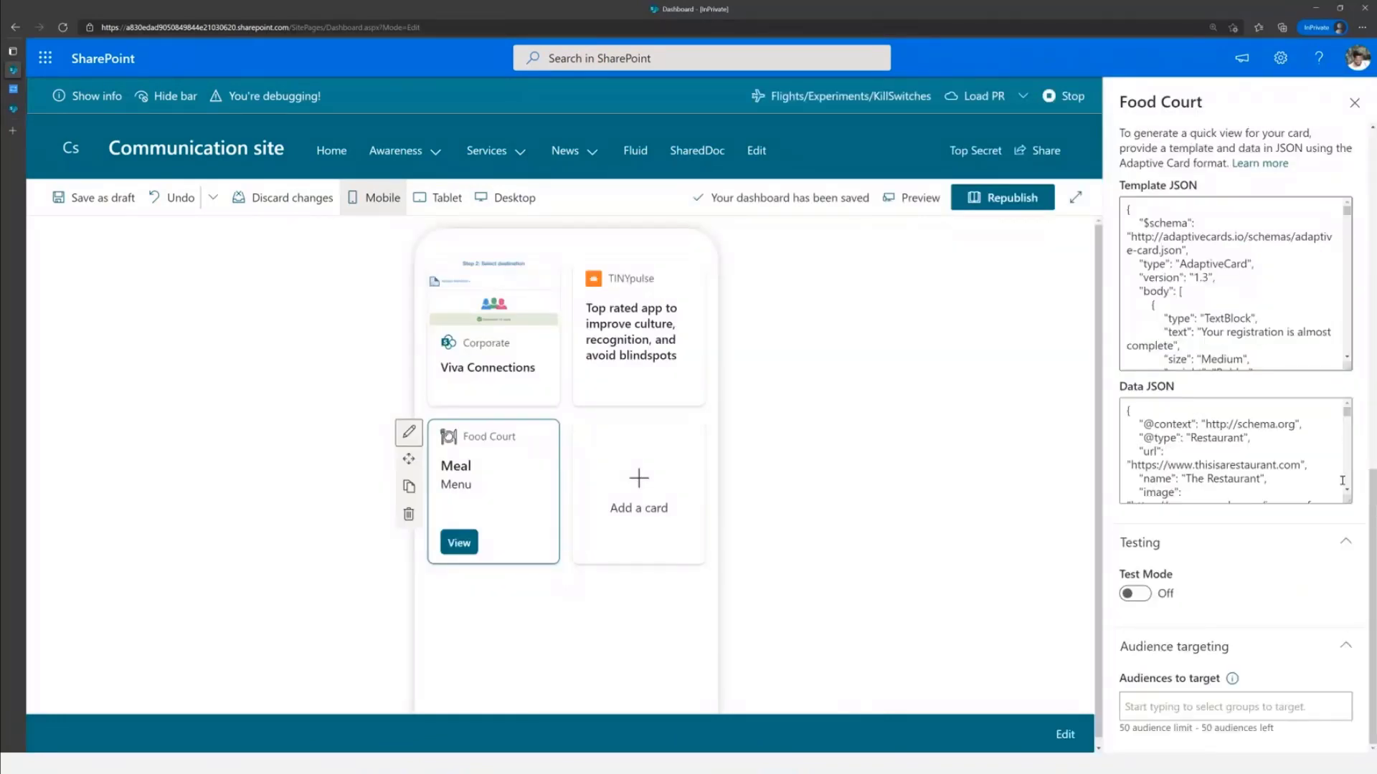
{"action": "scroll", "coordinate": [1344, 495], "scroll_direction": "down", "scroll_amount": 10}
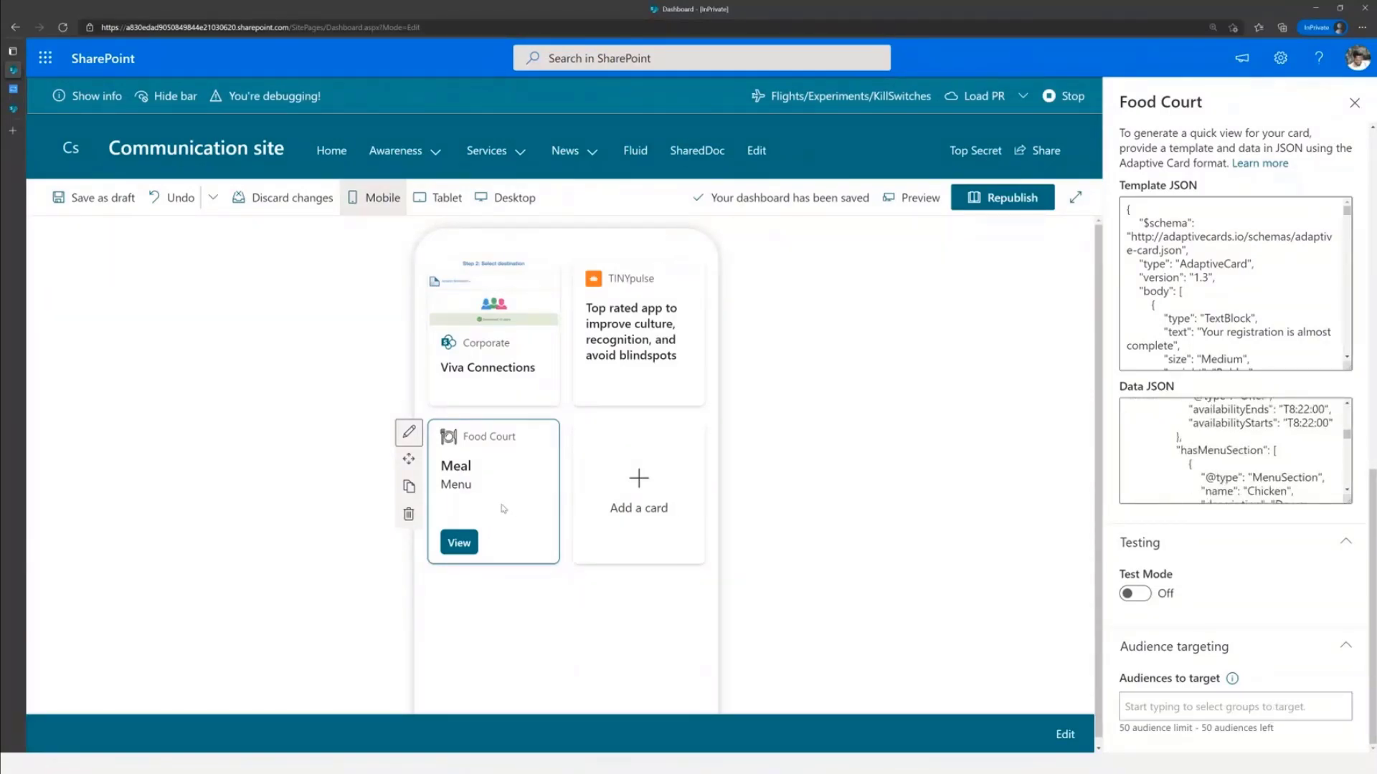
{"action": "left_click", "coordinate": [1163, 706]}
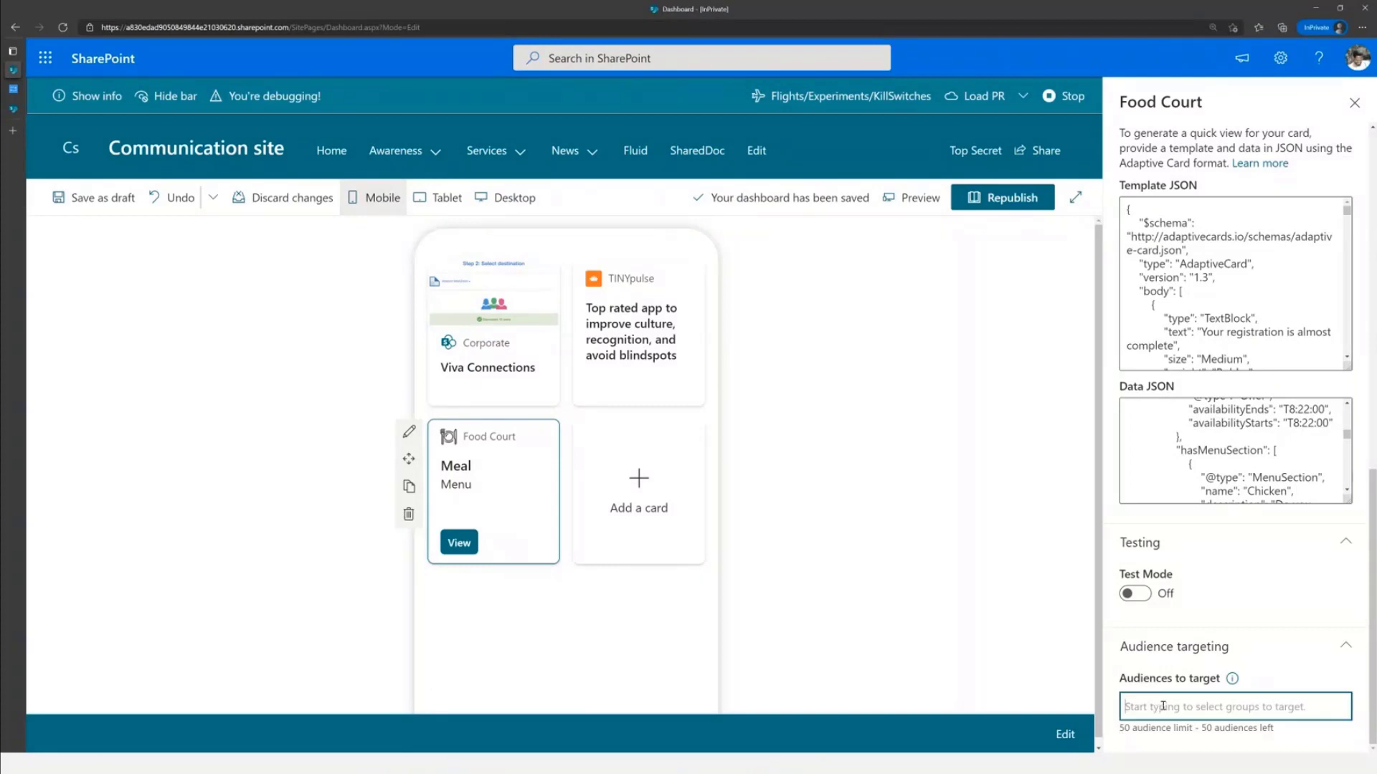
{"action": "type", "text": "test"}
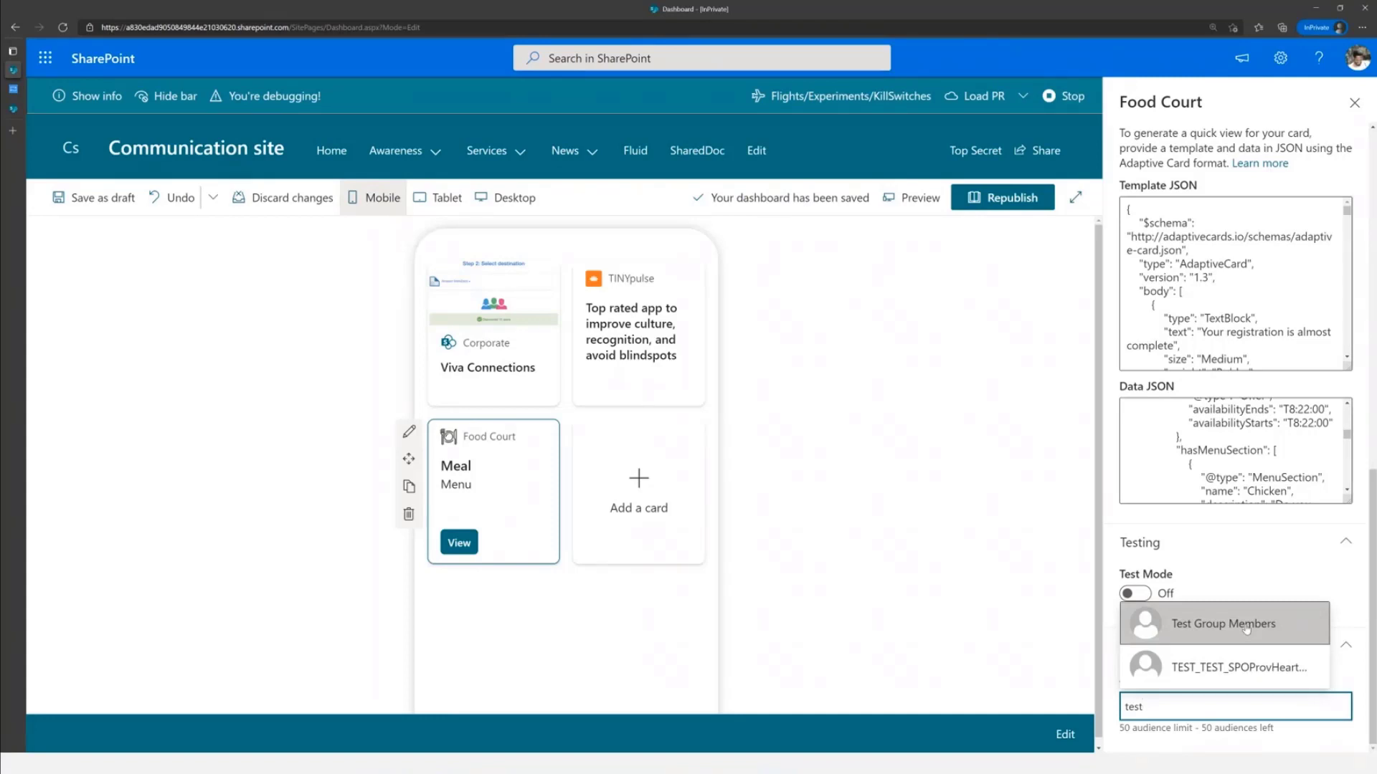
{"action": "left_click", "coordinate": [1246, 628]}
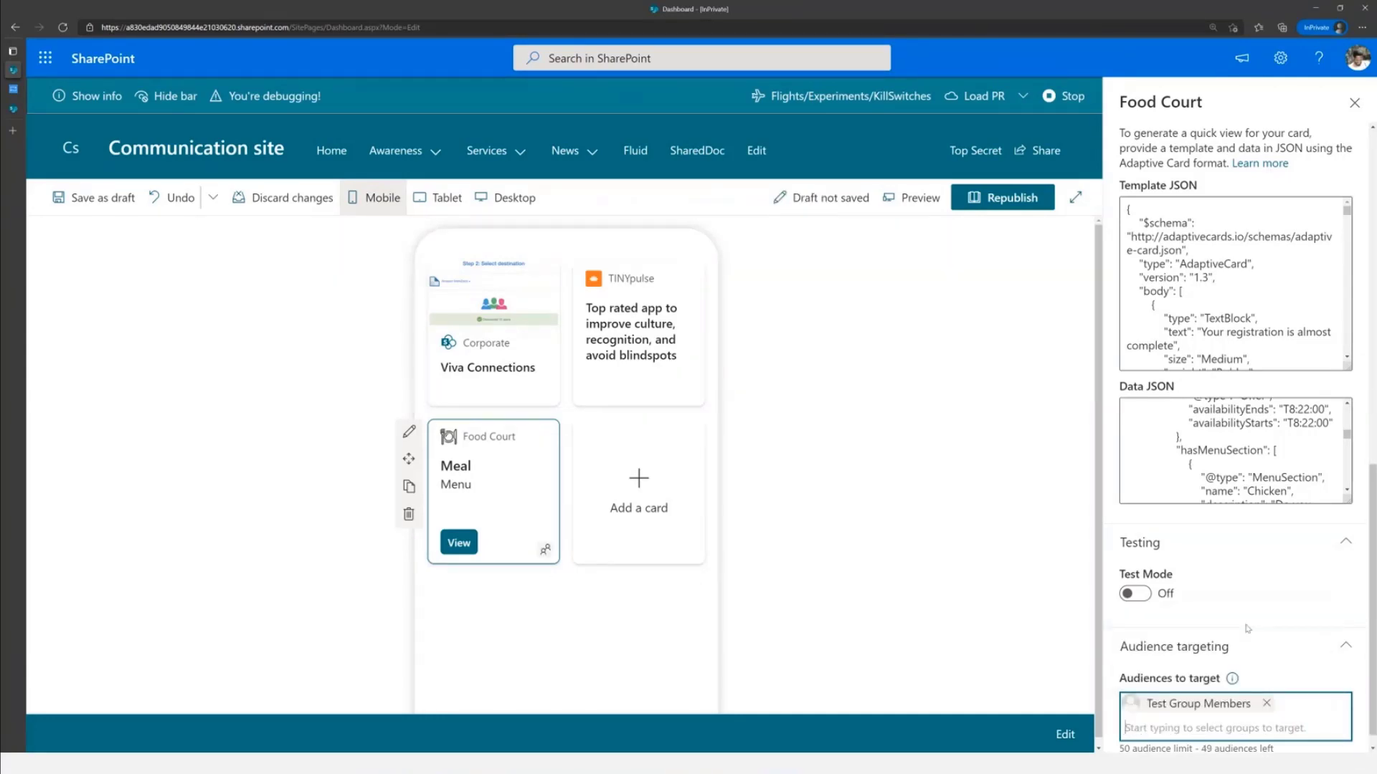
{"action": "left_click", "coordinate": [908, 204]}
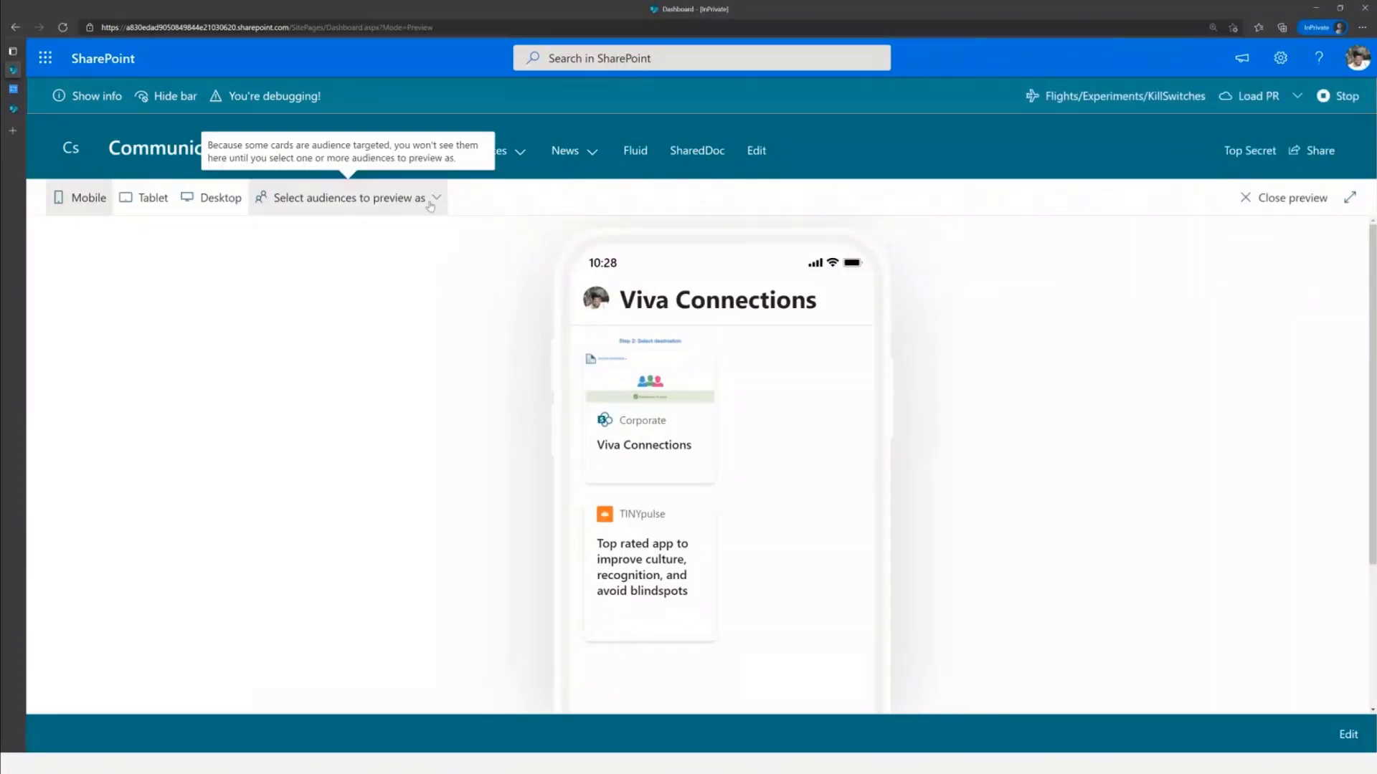
Preview the dashboard as Test Group Members, clear that audience, and close the preview
{"action": "left_click", "coordinate": [402, 198]}
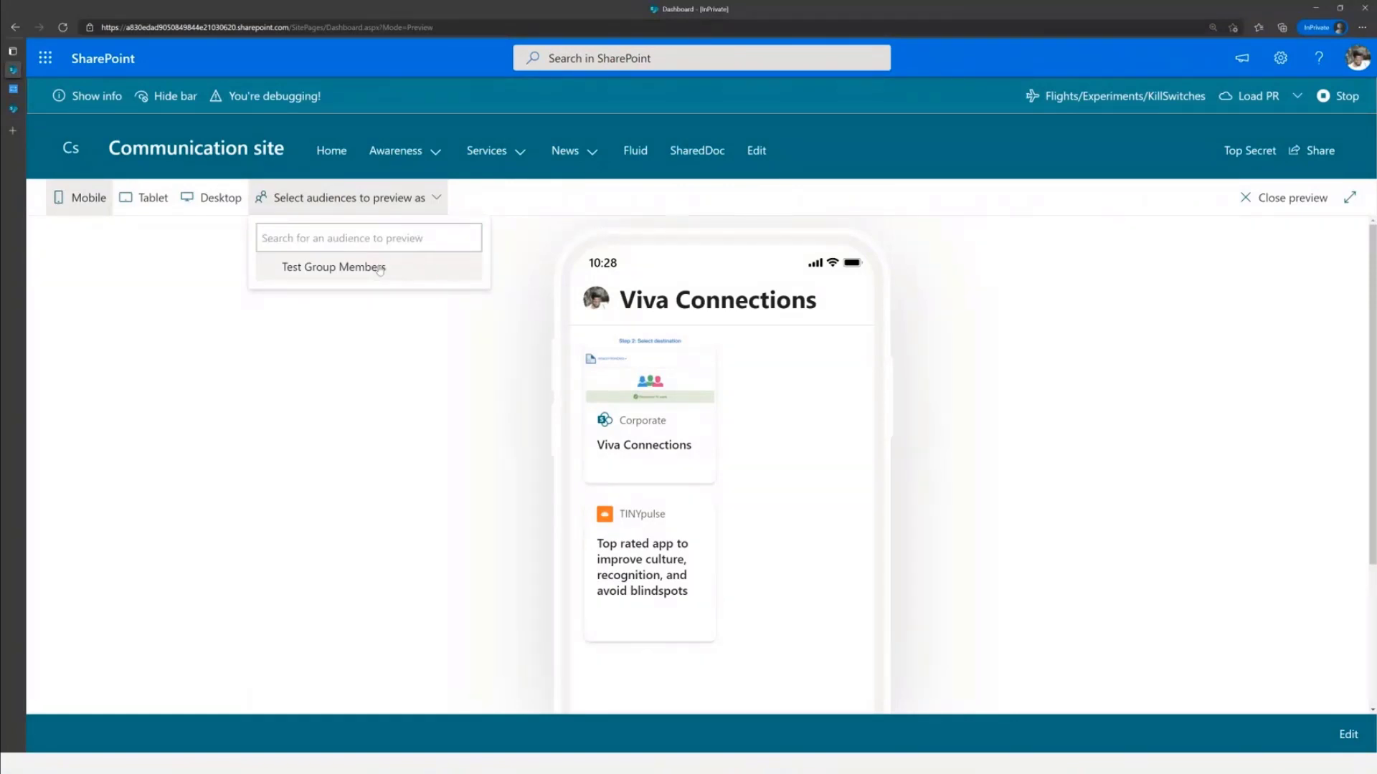
{"action": "left_click", "coordinate": [380, 269]}
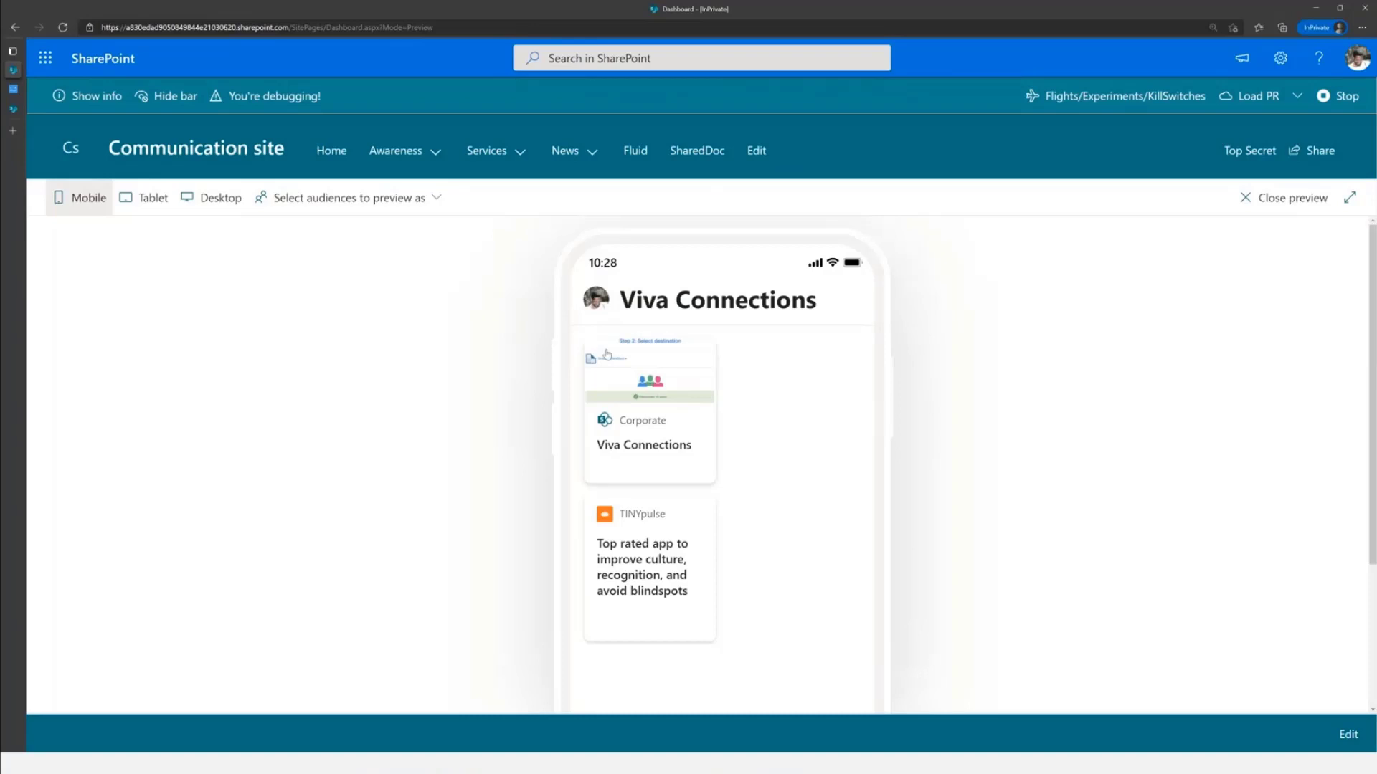
{"action": "scroll", "coordinate": [445, 522], "scroll_direction": "down", "scroll_amount": 2}
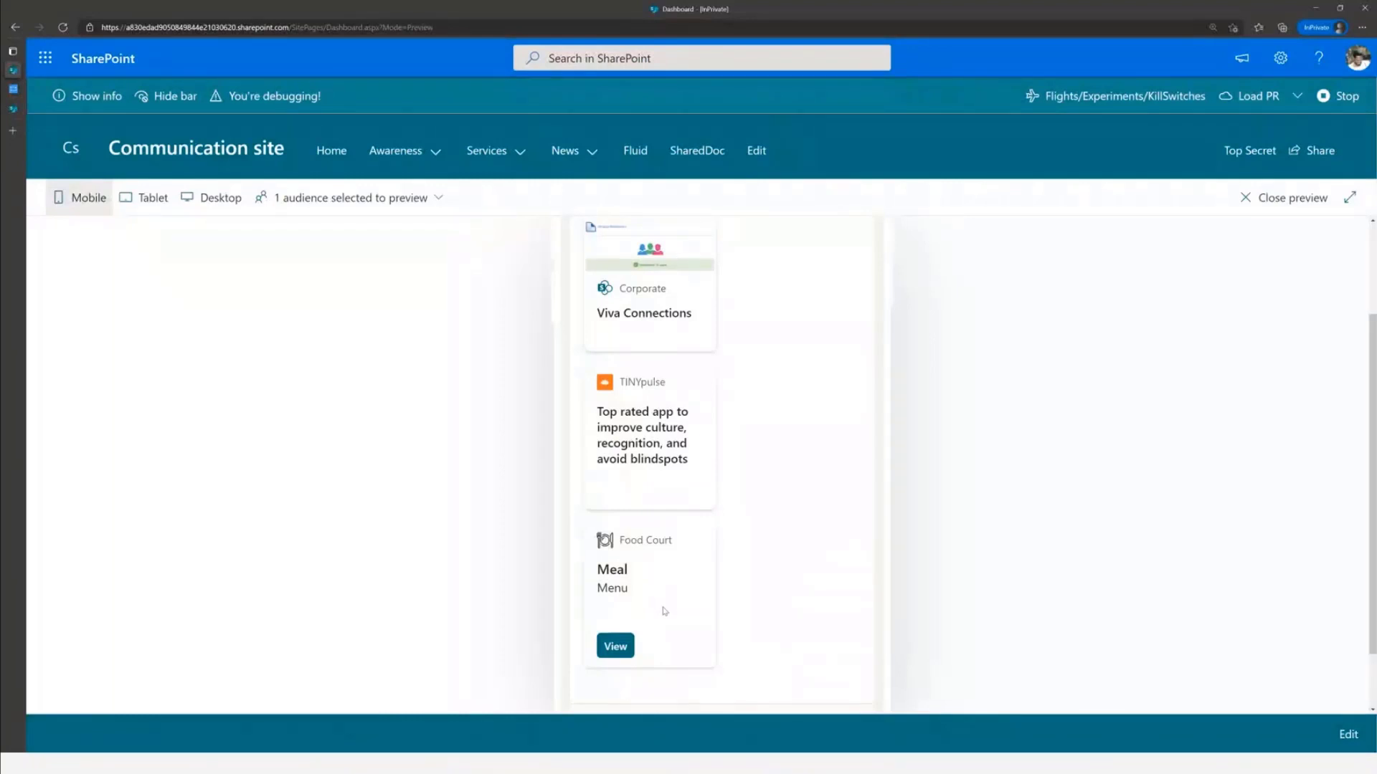
{"action": "left_click", "coordinate": [423, 198]}
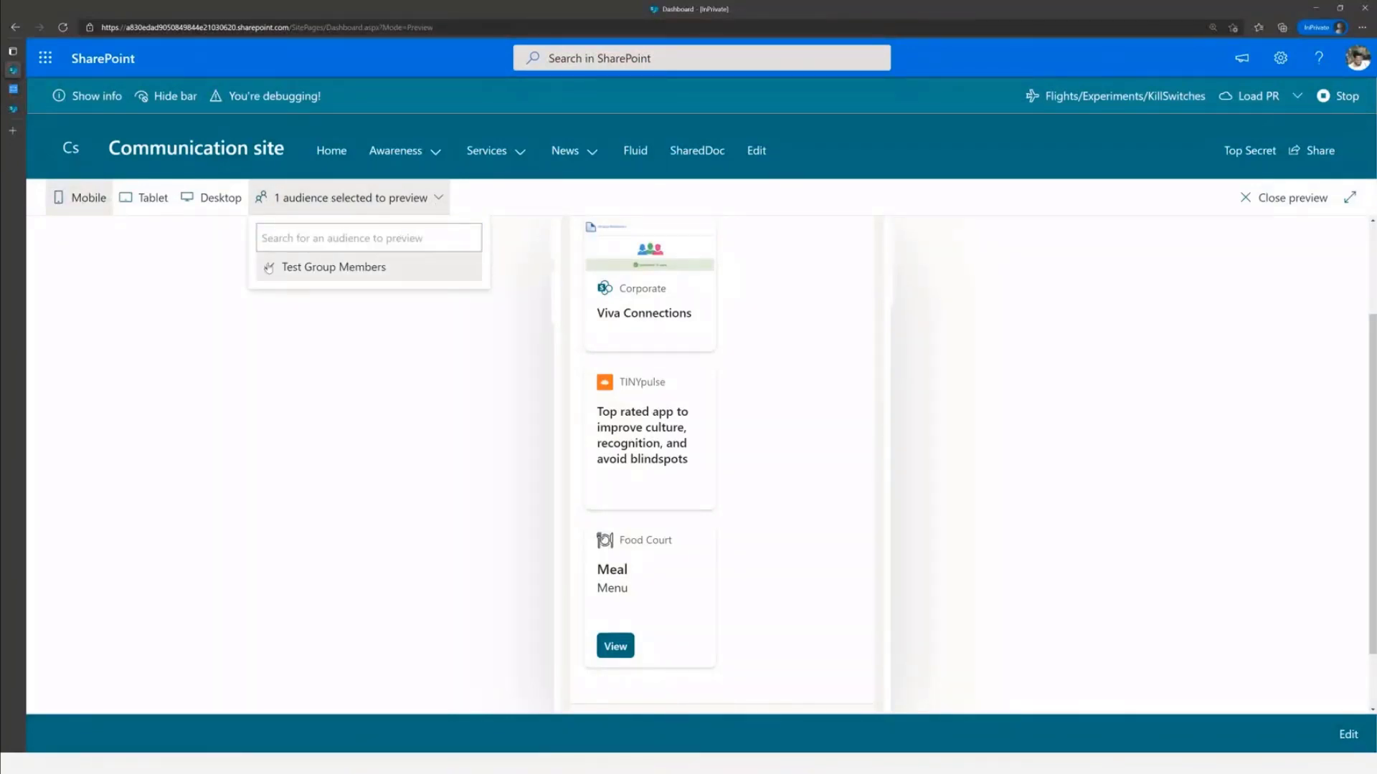
{"action": "left_click", "coordinate": [269, 268]}
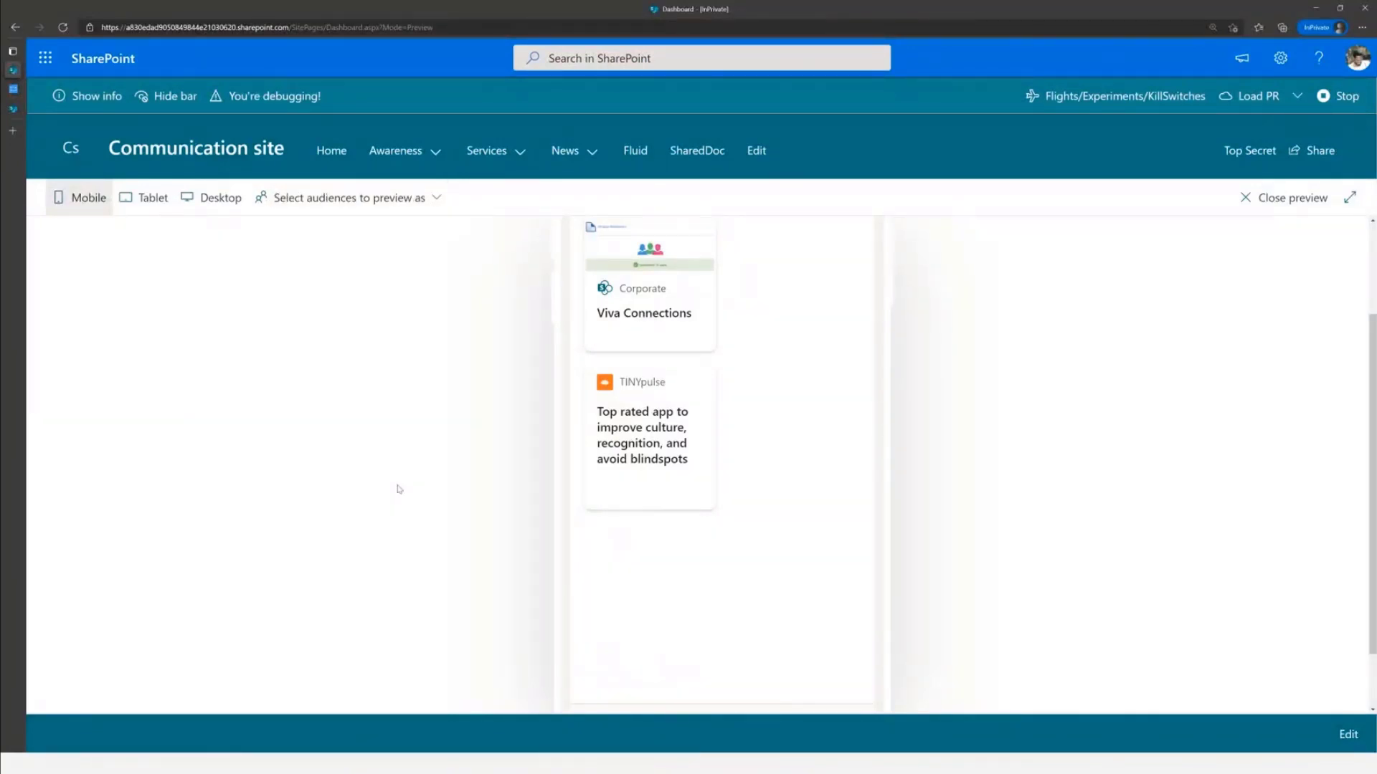
{"action": "left_click", "coordinate": [1286, 206]}
Remove Test Group Members from the Food Court card's audiences and republish the dashboard
{"action": "left_click", "coordinate": [547, 435]}
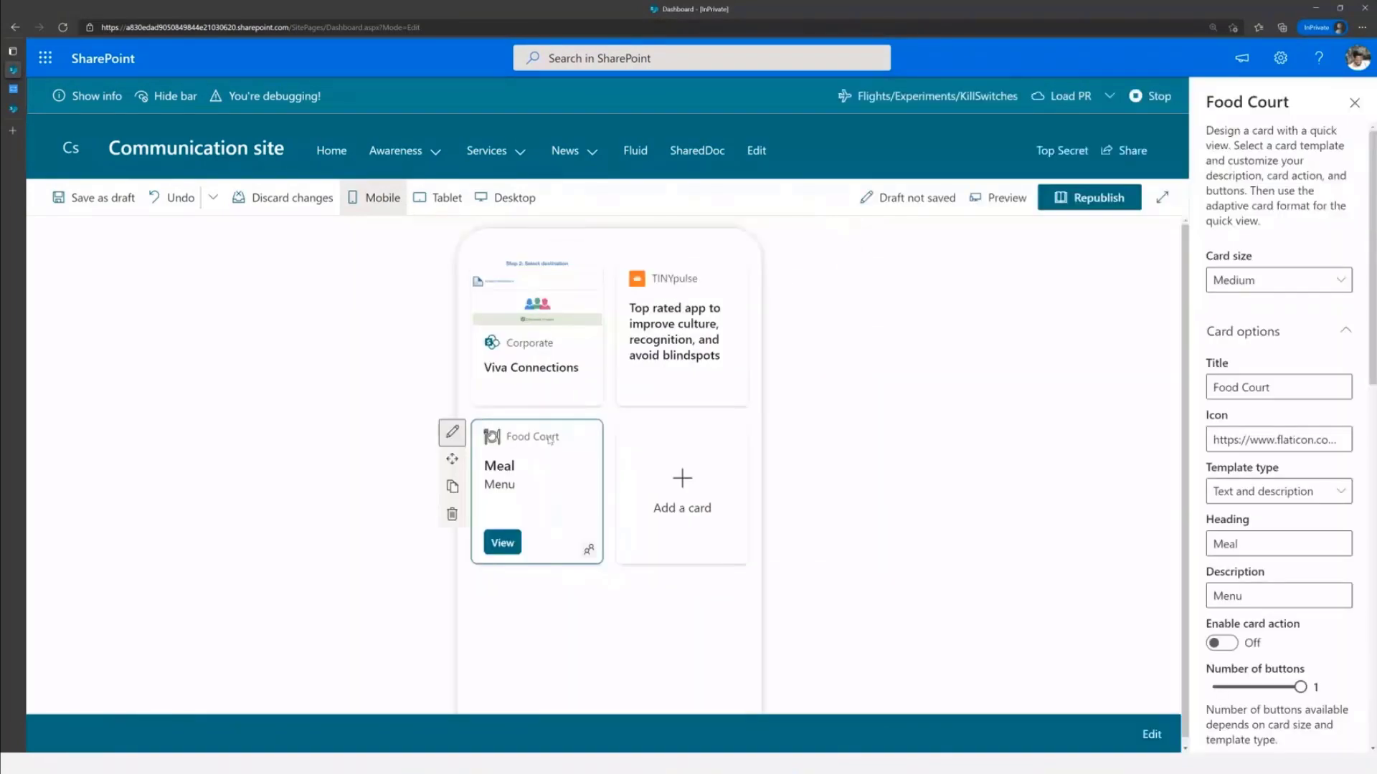
{"action": "scroll", "coordinate": [1236, 690], "scroll_direction": "down", "scroll_amount": 10}
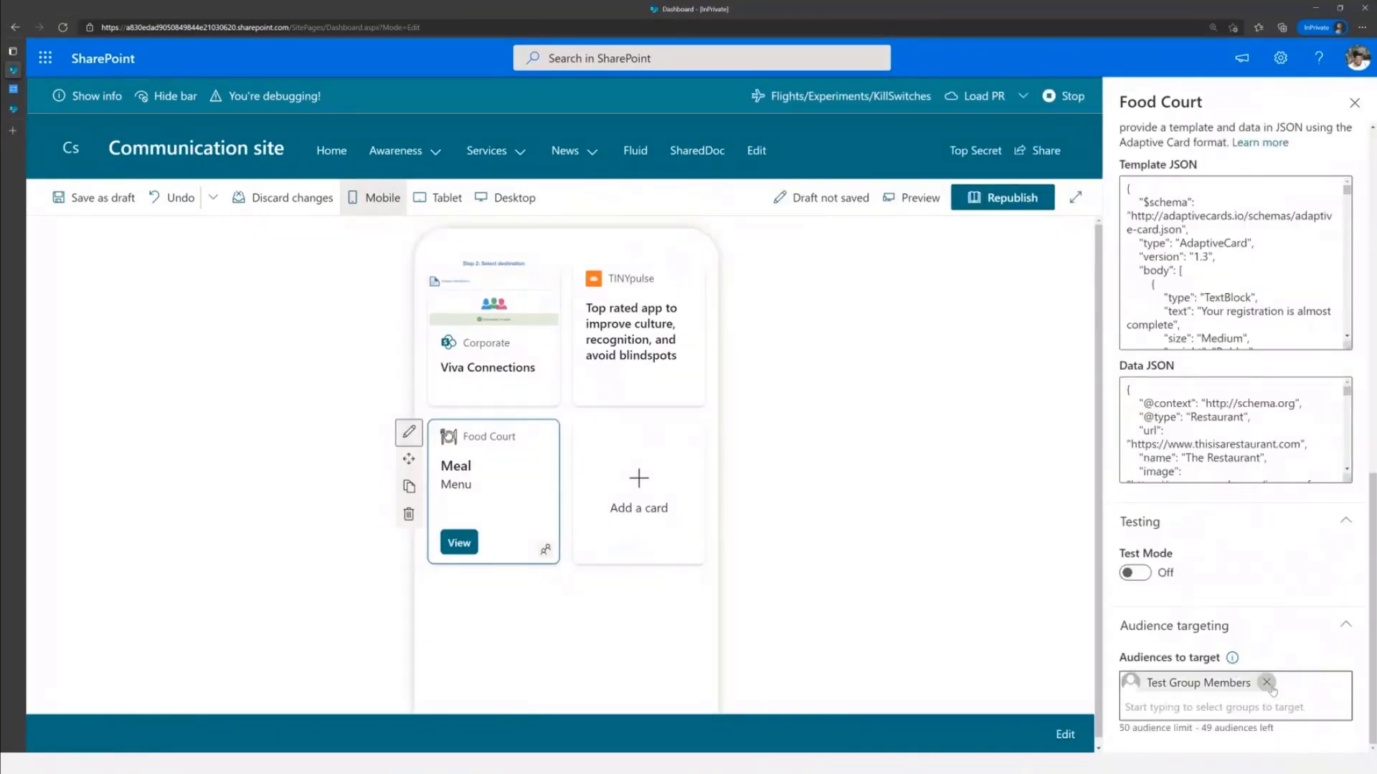
{"action": "left_click", "coordinate": [1266, 682]}
{"action": "left_click", "coordinate": [1002, 198]}
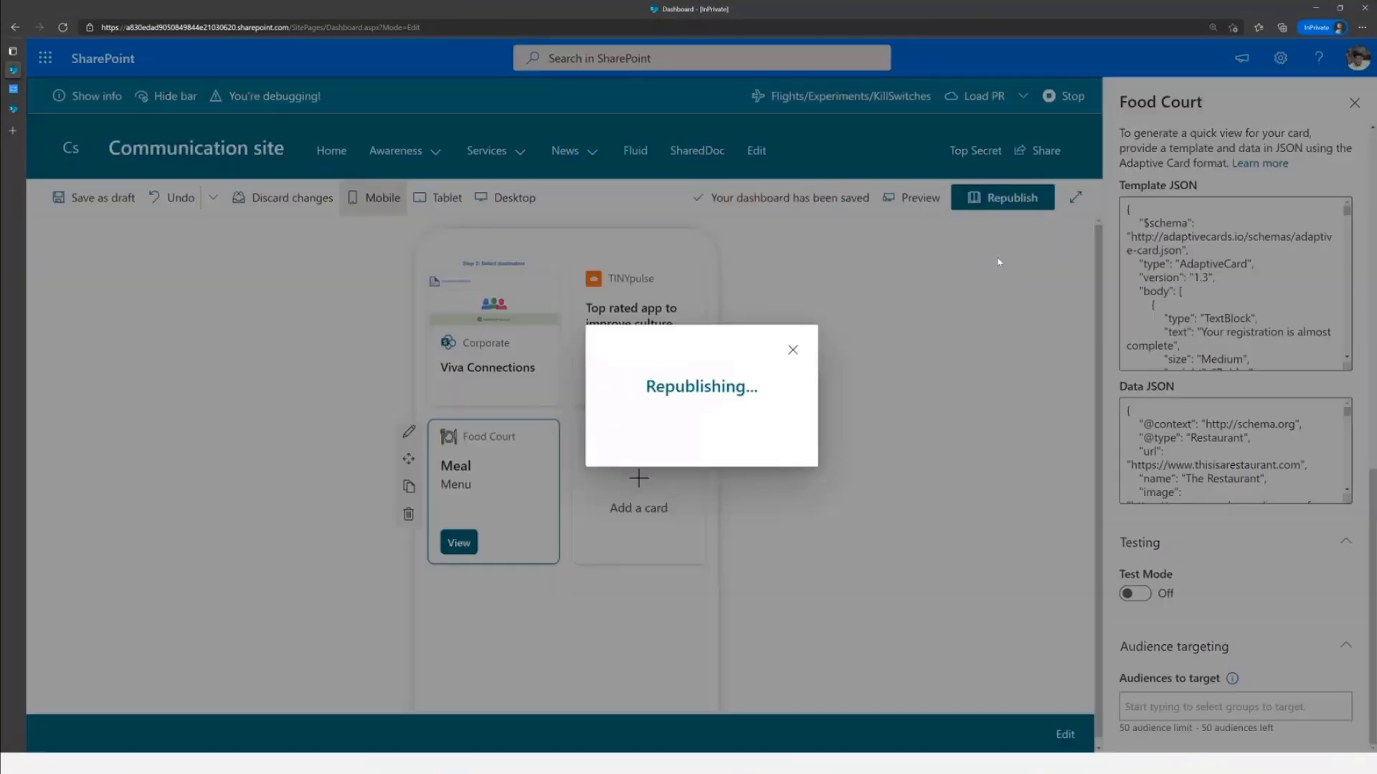